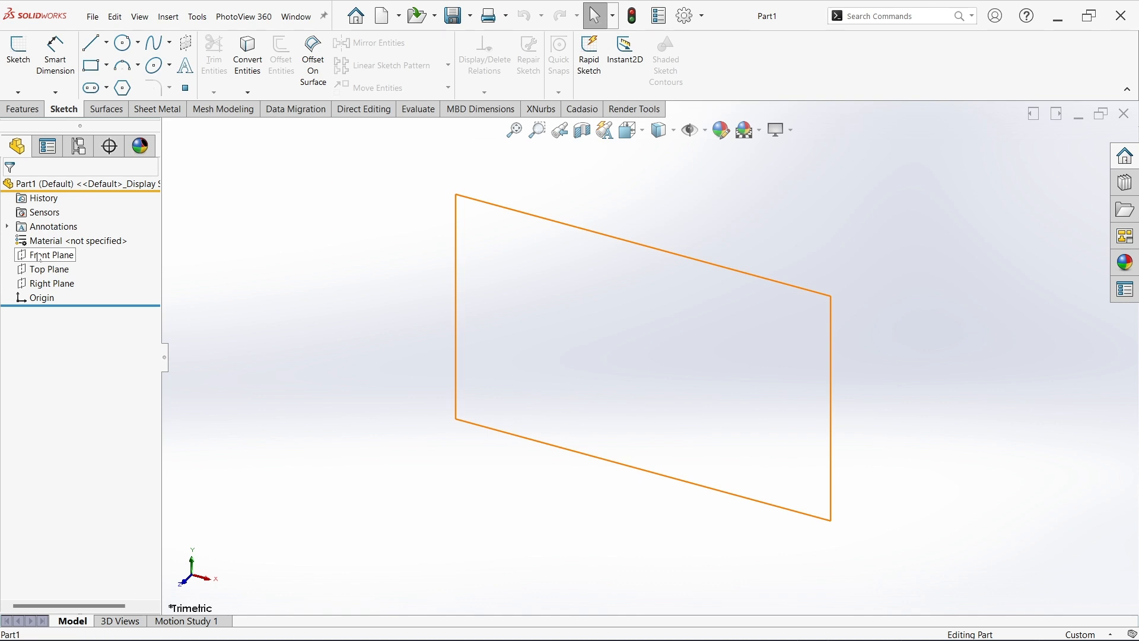
Step: Start a sketch on the Top Plane and draw a center rectangle about 125 mm wide and 98 mm high, centred on the origin
left_click(39, 256)
left_click(49, 269)
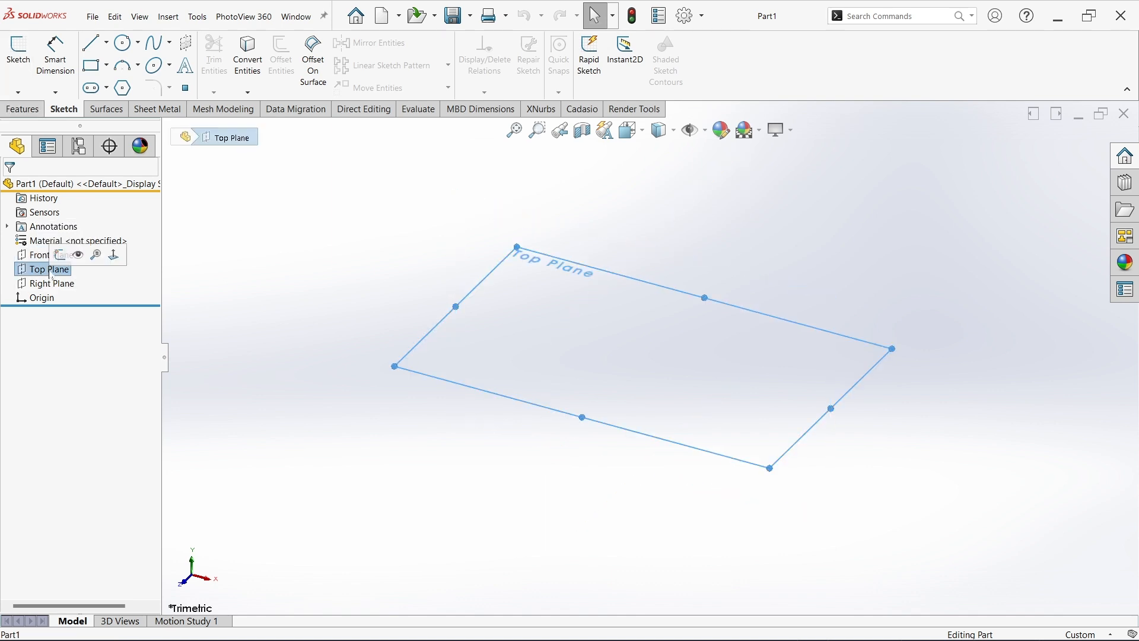
left_click(18, 53)
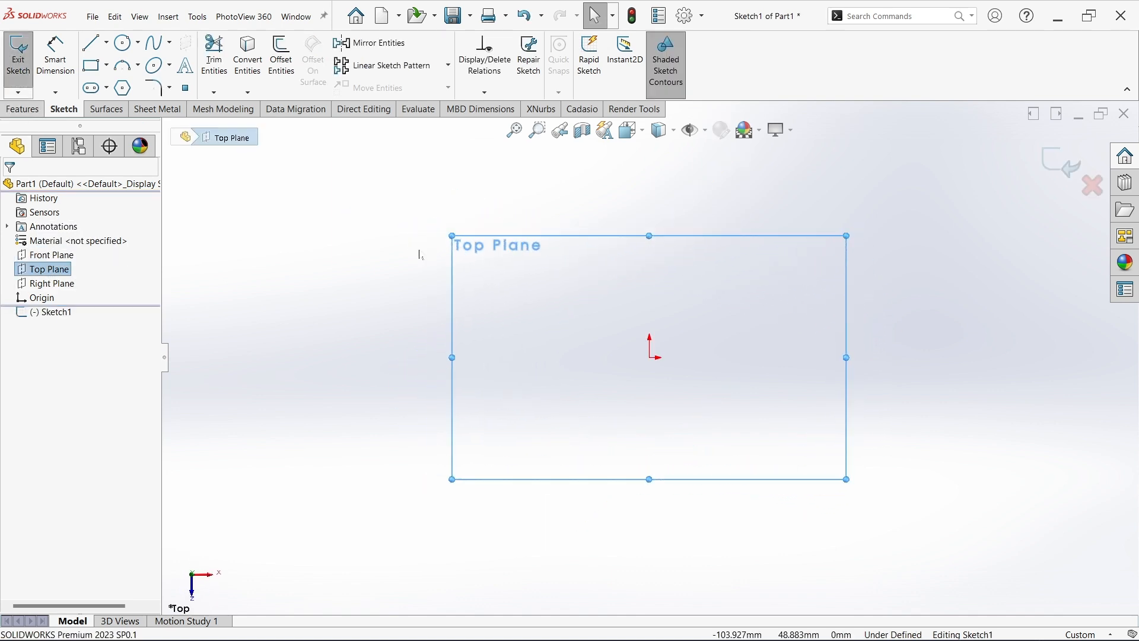
left_click(107, 67)
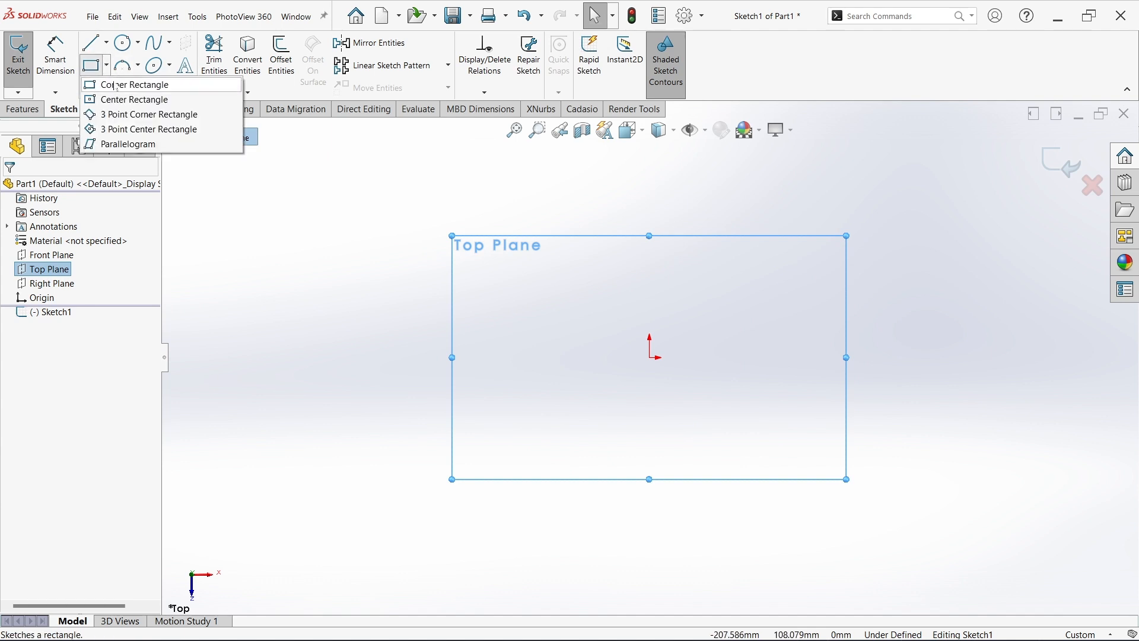
left_click(134, 99)
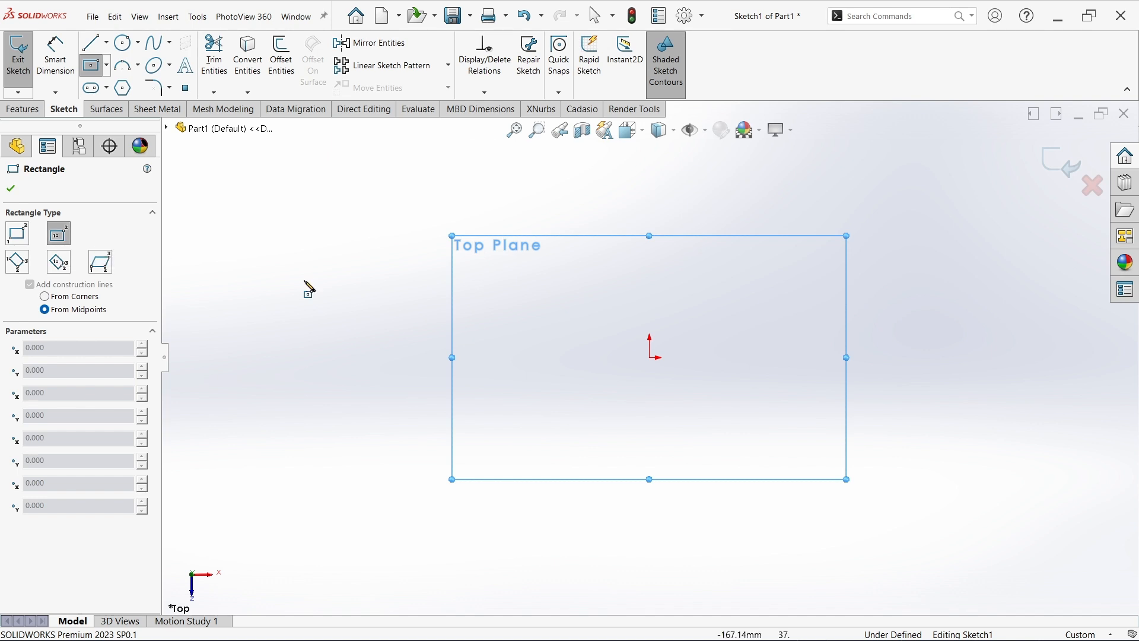
left_click(651, 358)
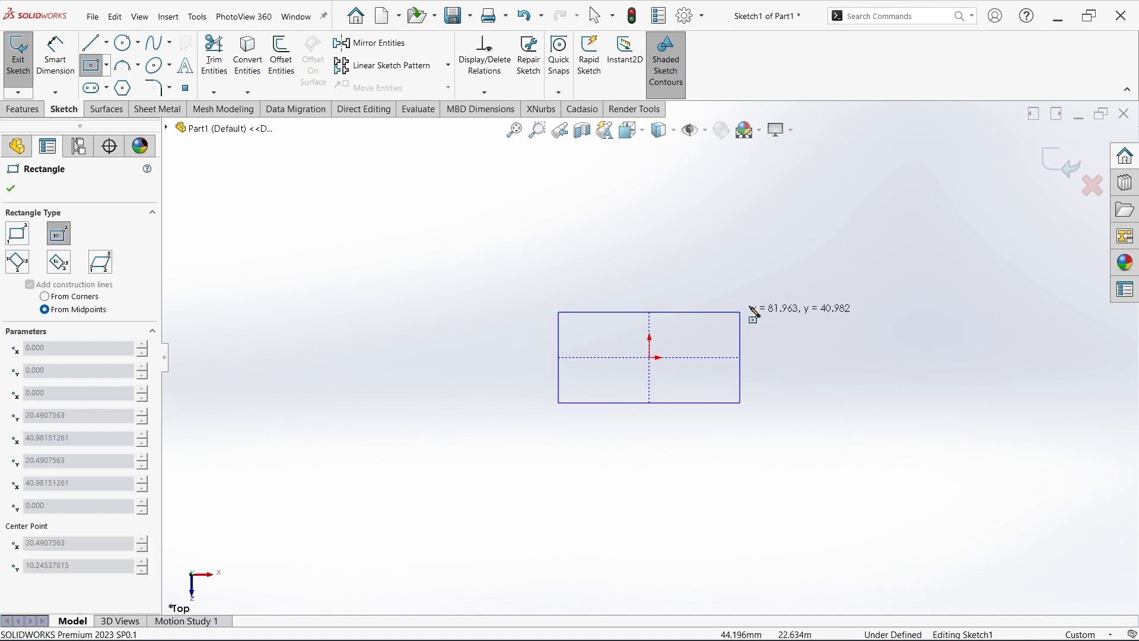
left_click(789, 249)
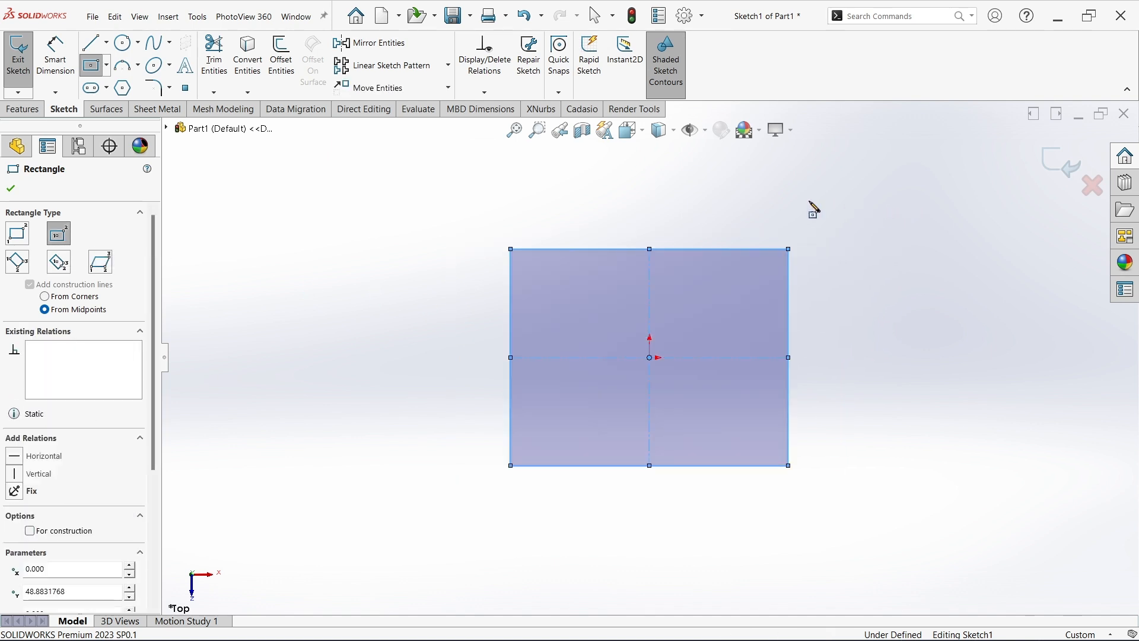
Step: Dimension the rectangle's top edge to 120 mm
left_click(64, 60)
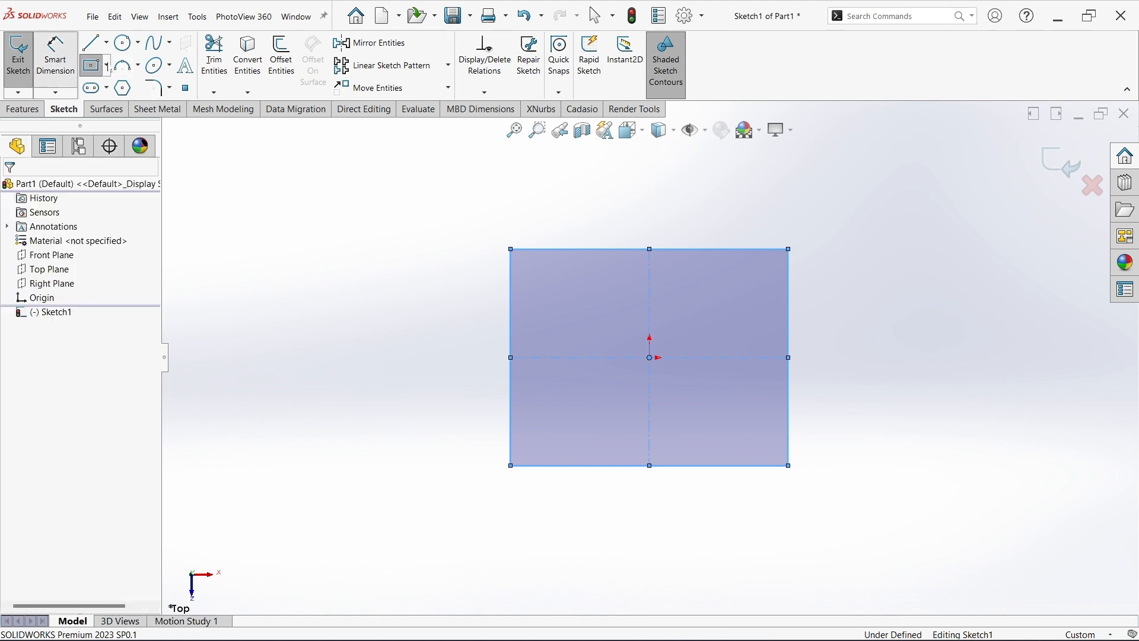
left_click(695, 250)
left_click(689, 199)
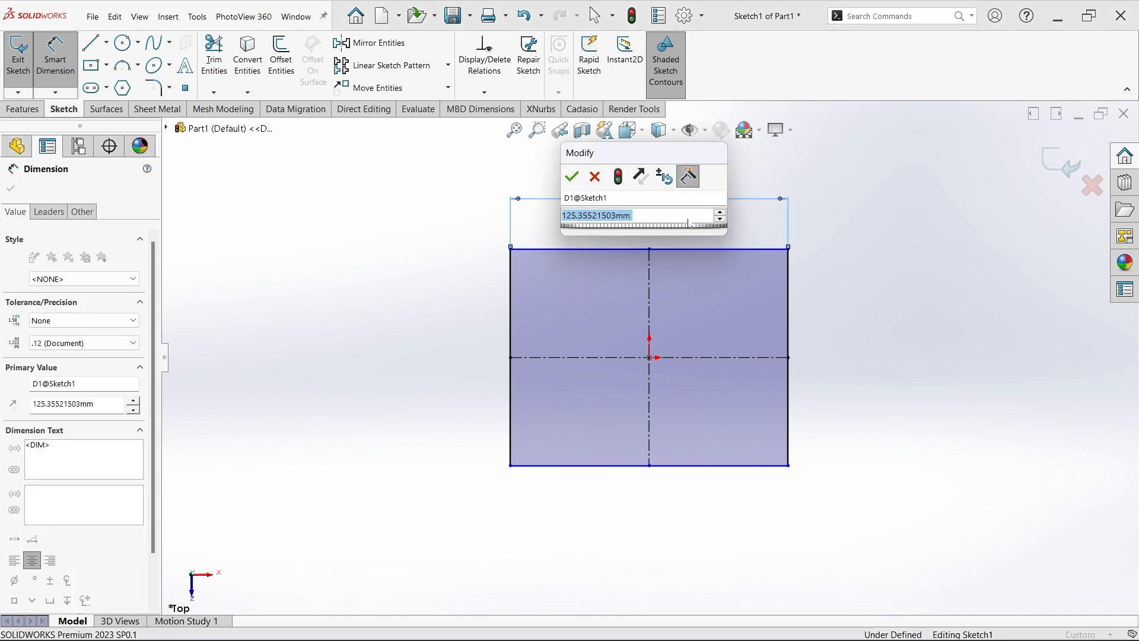
type("120")
key("Return")
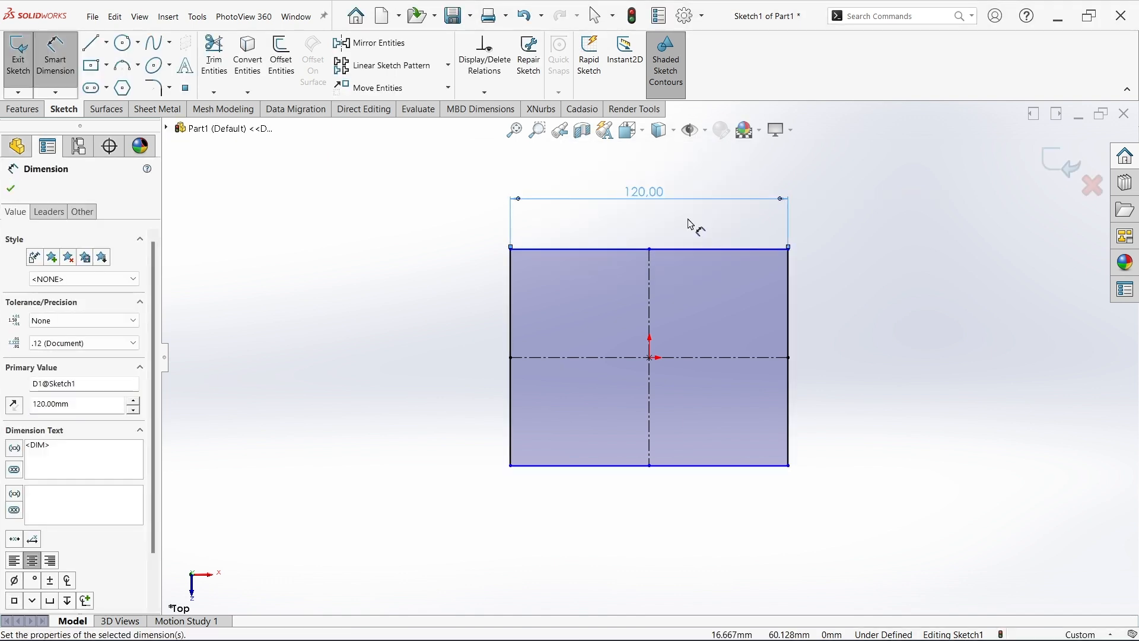
right_click(435, 224)
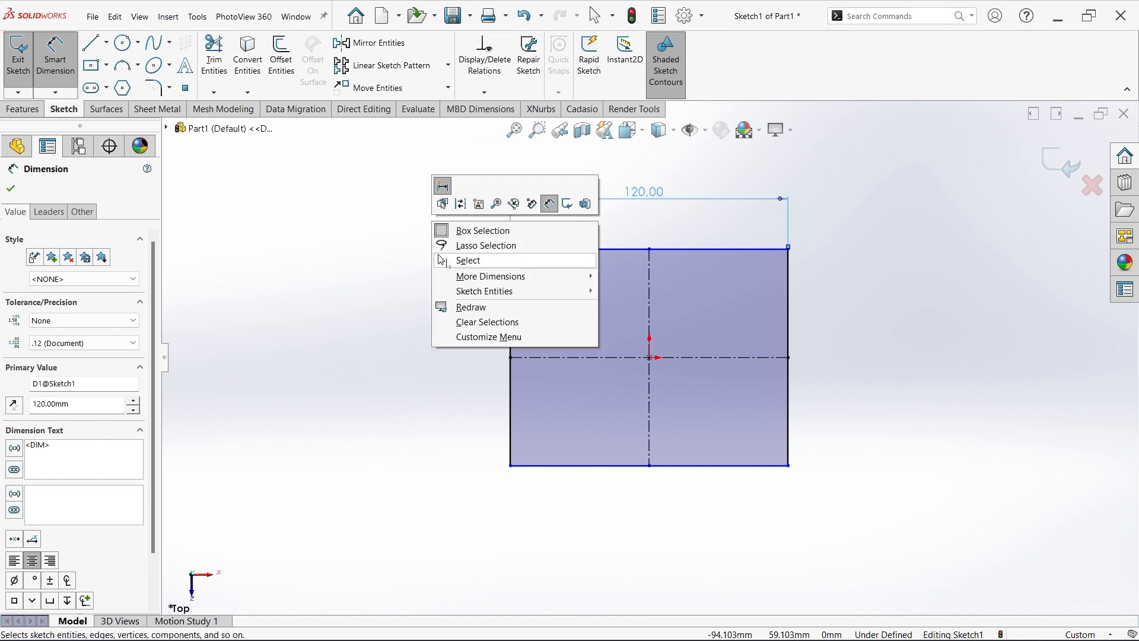
left_click(468, 261)
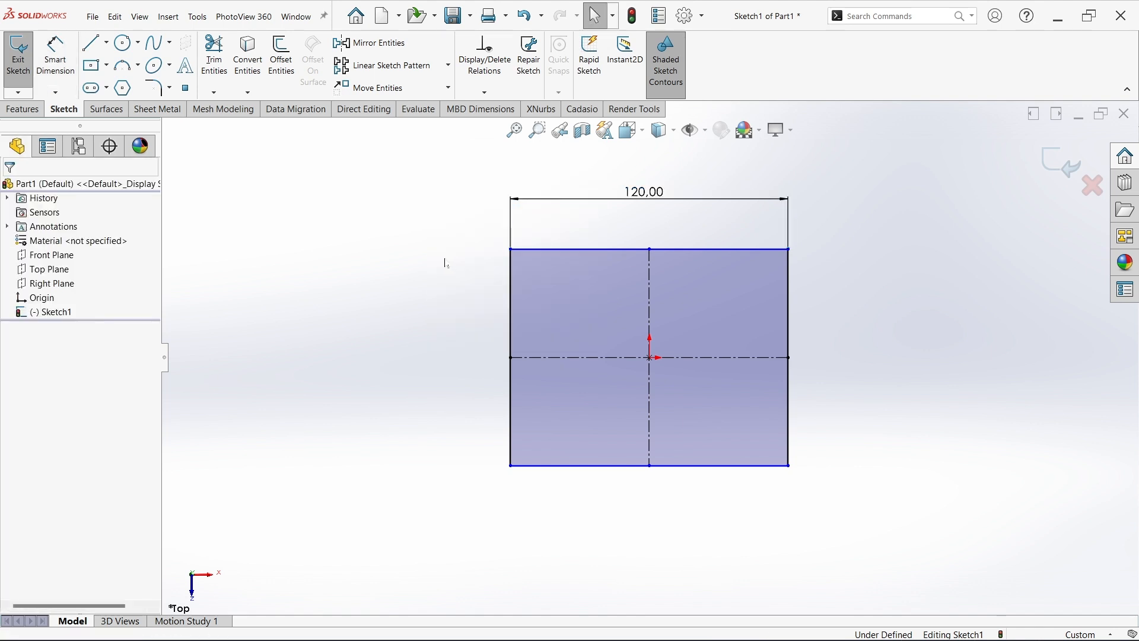
Step: Add an equal relation between the rectangle's top and left edges to make it a square
left_click(543, 248)
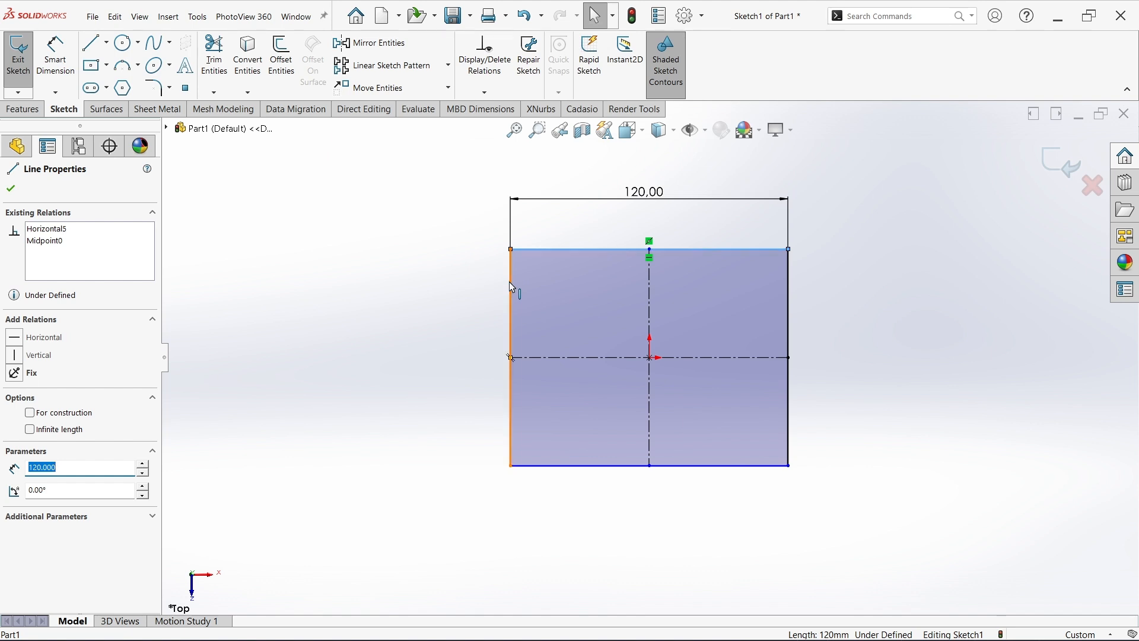
left_click(511, 285, "ctrl")
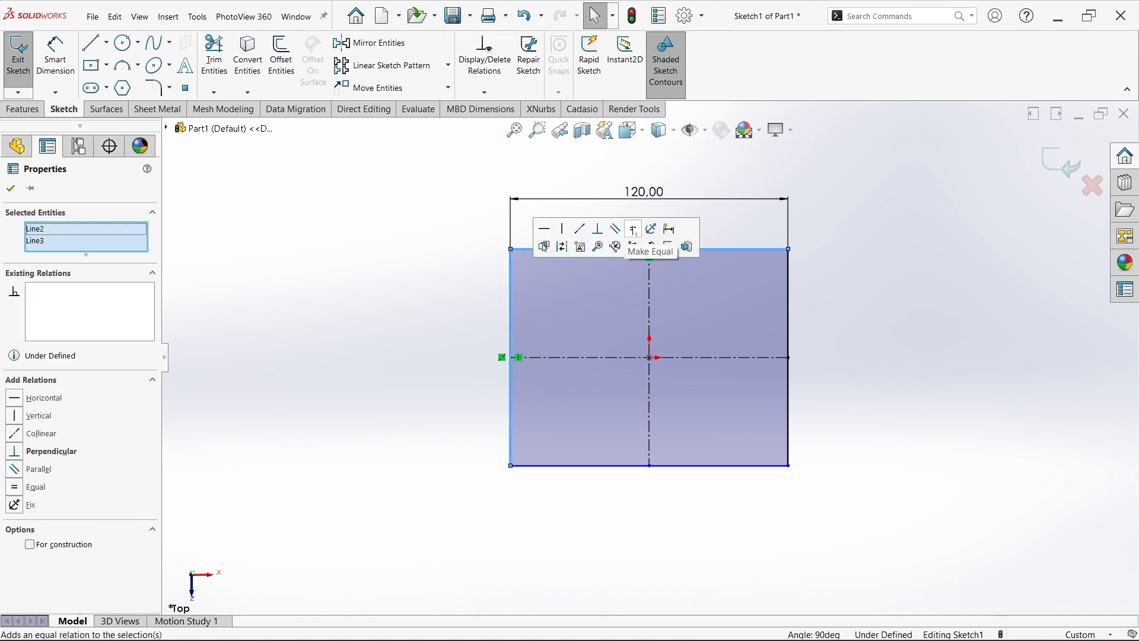
left_click(634, 230)
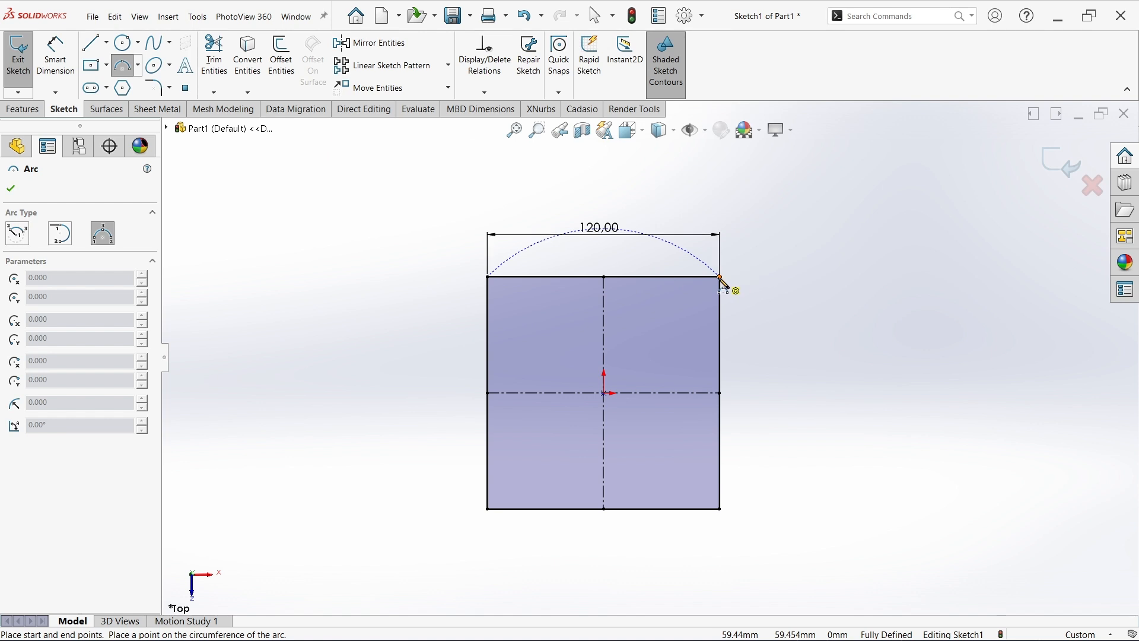
Step: Draw an outward-bulging three-point arc over each side of the square, with radii of about 308 mm top, 192 mm left and 281 mm right
left_click(720, 277)
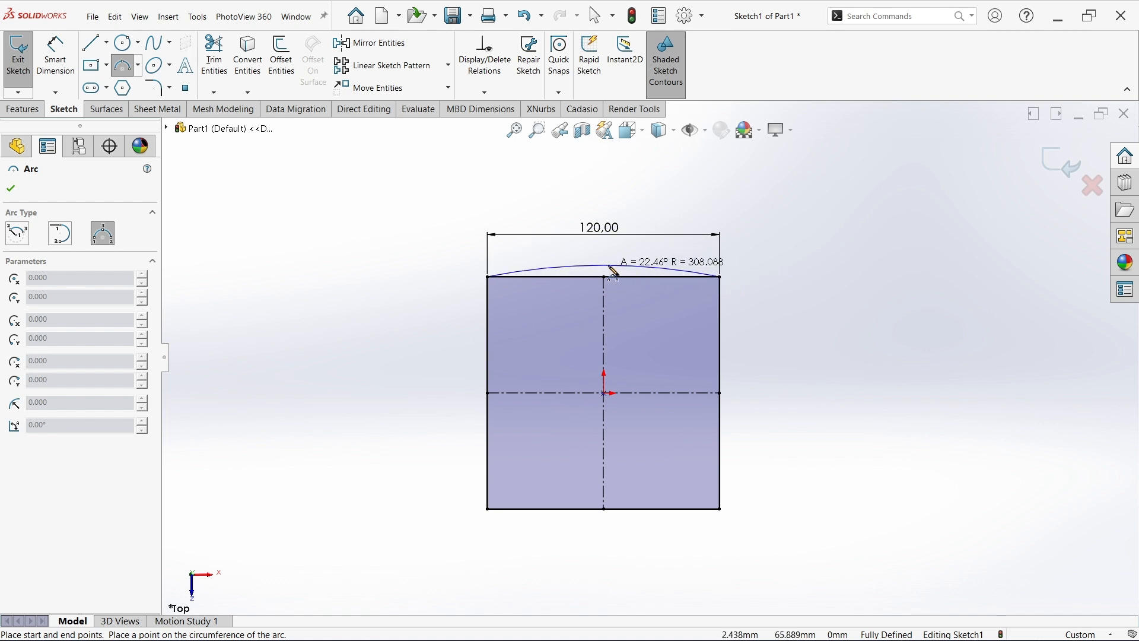
left_click(612, 268)
left_click(488, 277)
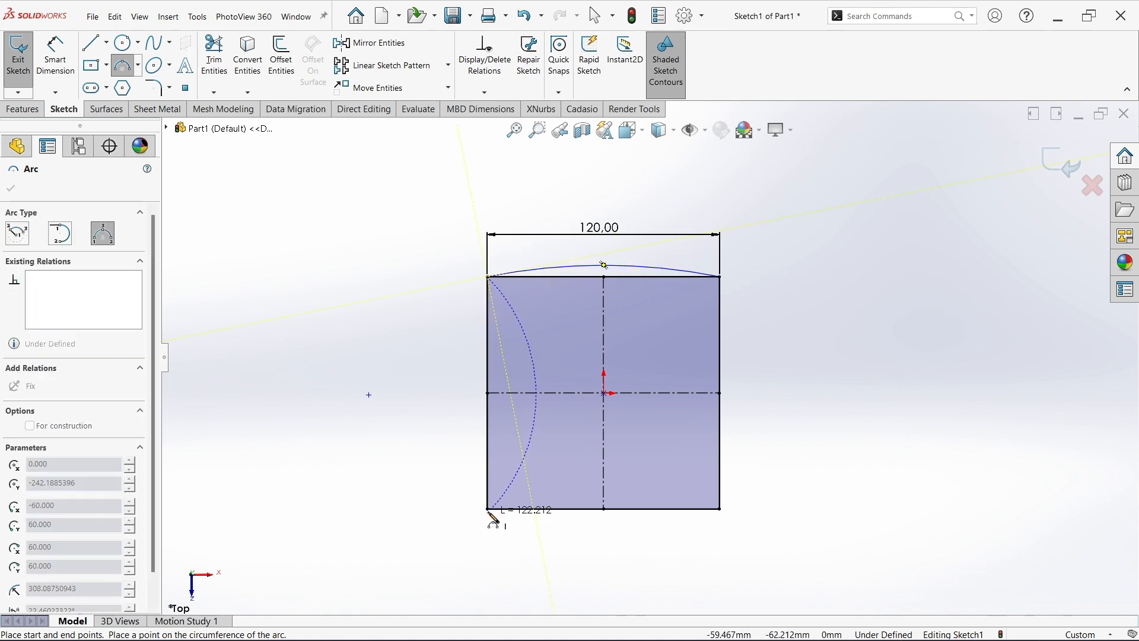
left_click(488, 509)
left_click(471, 447)
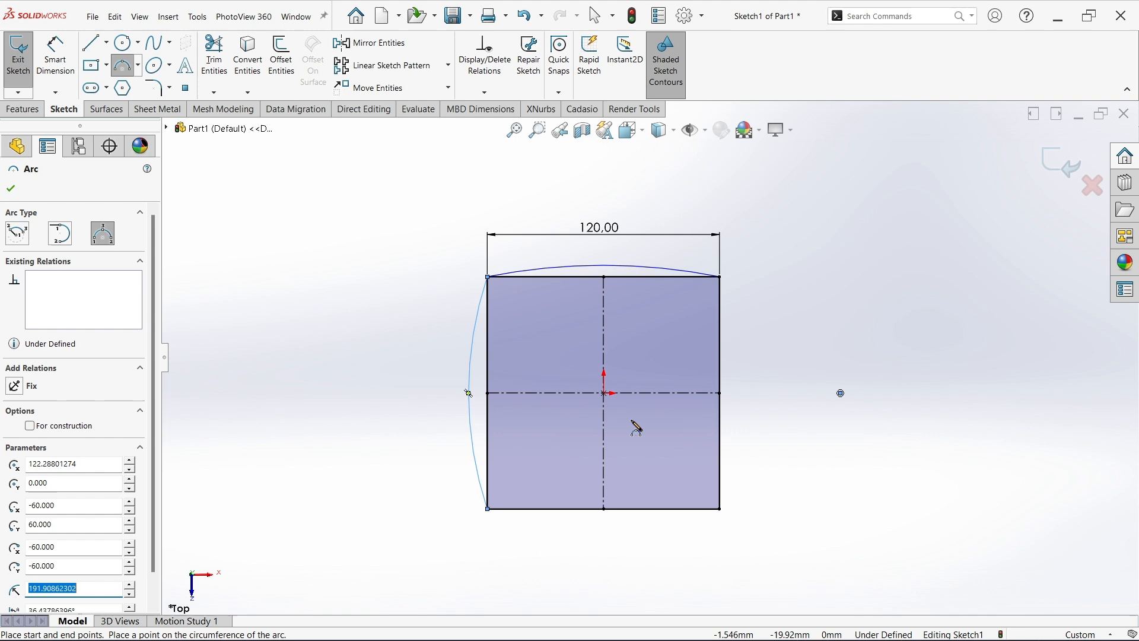
left_click(720, 278)
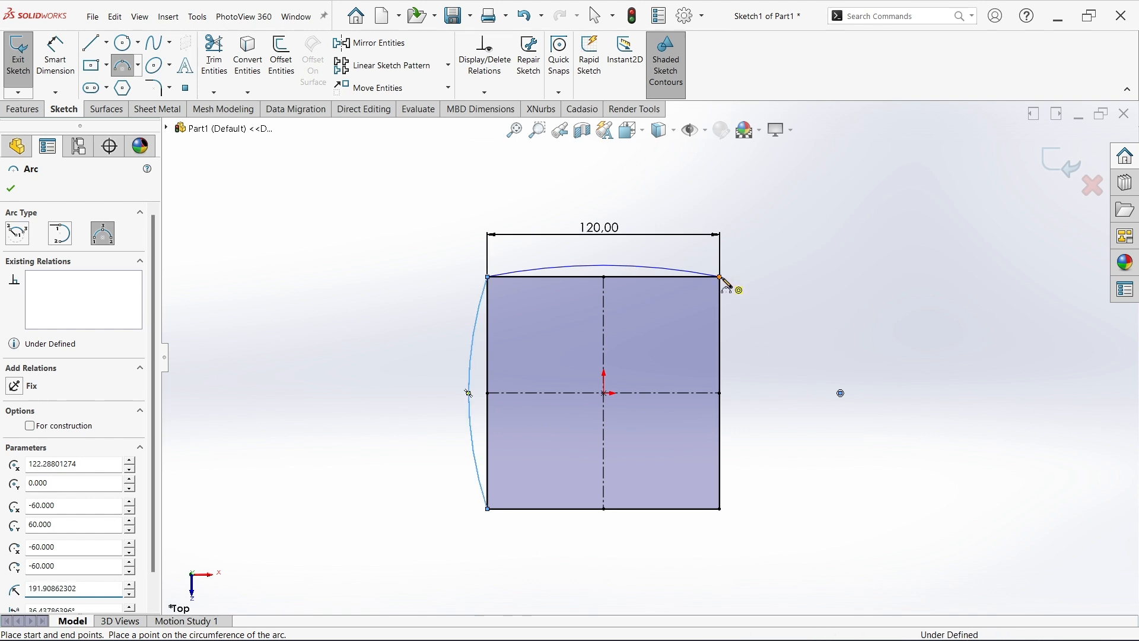
left_click(721, 509)
left_click(733, 394)
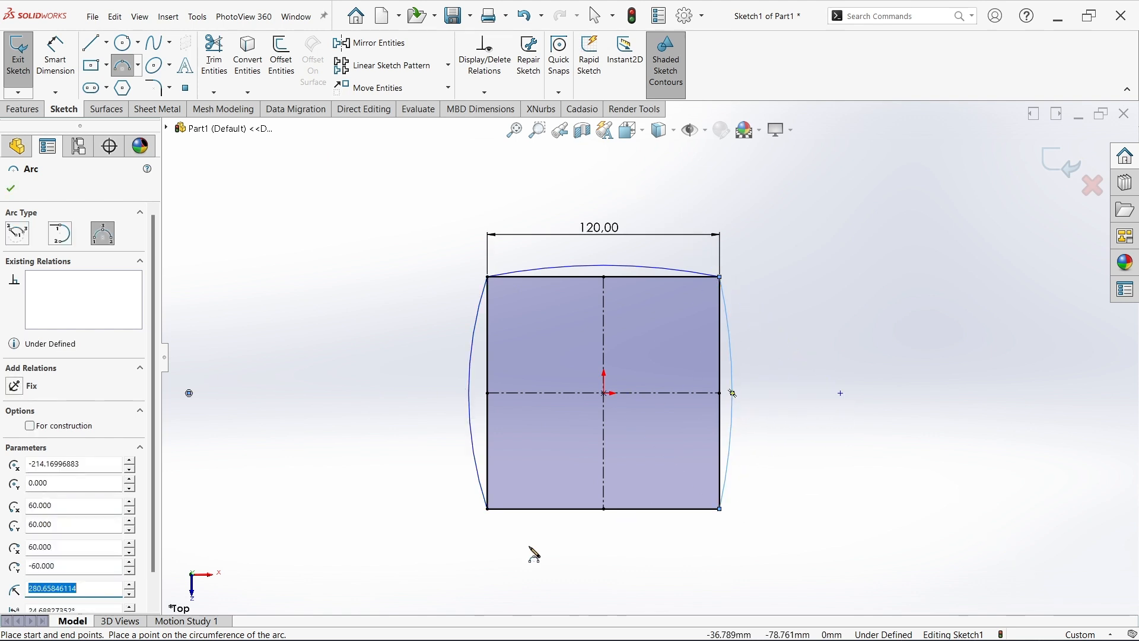
left_click(488, 509)
left_click(721, 509)
left_click(604, 524)
key("Escape")
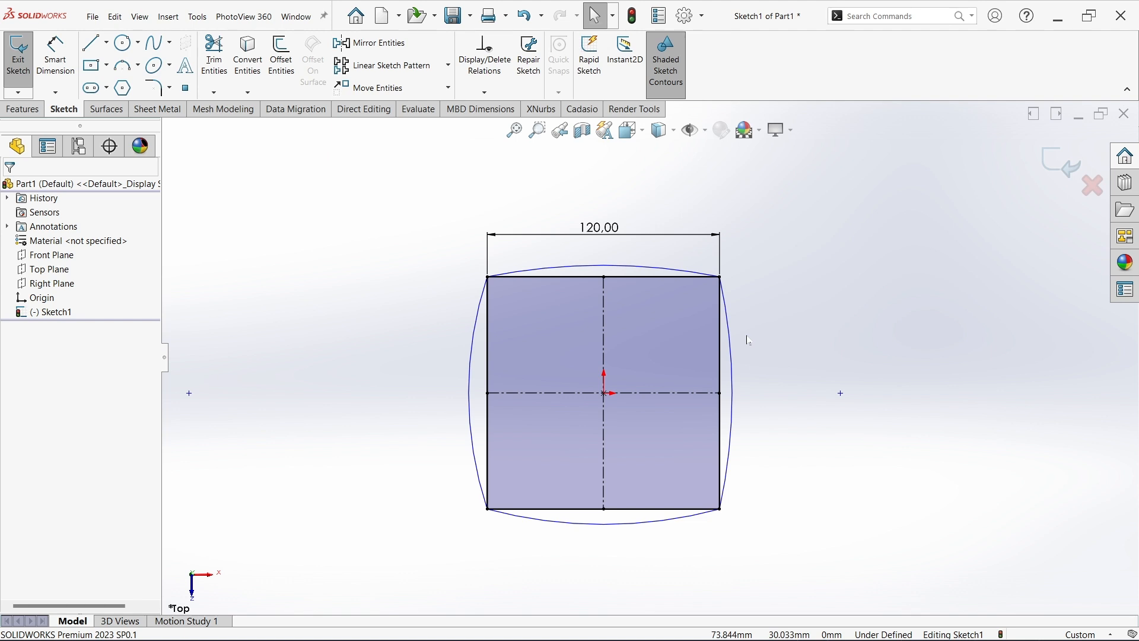
Step: Add an equal relation to all four arcs around the square
left_click(731, 352)
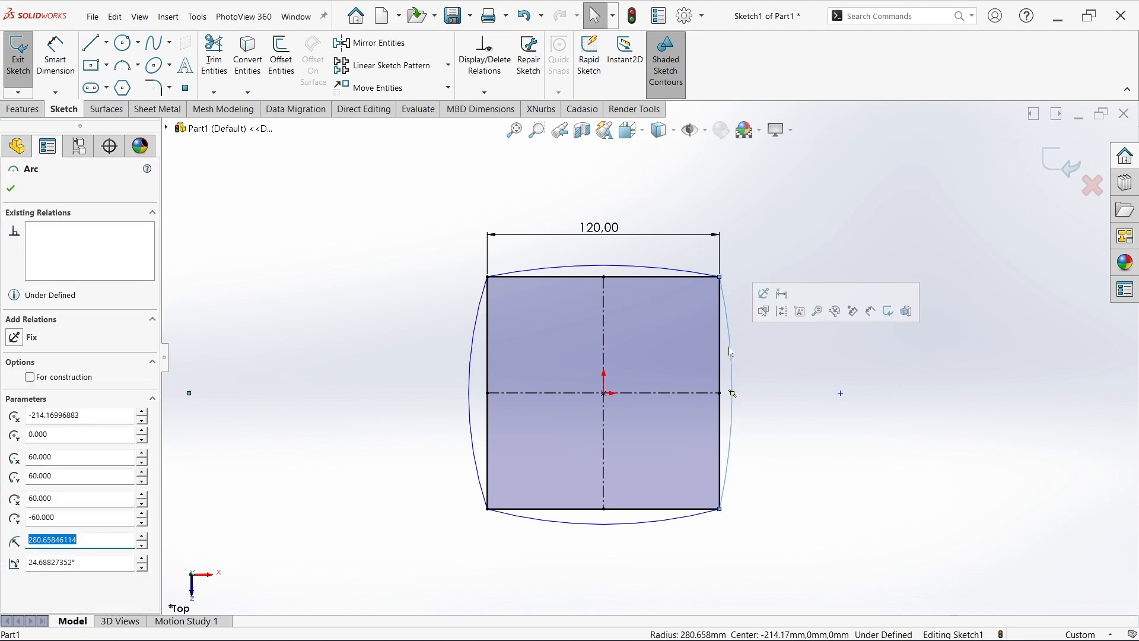
left_click(623, 266, "ctrl")
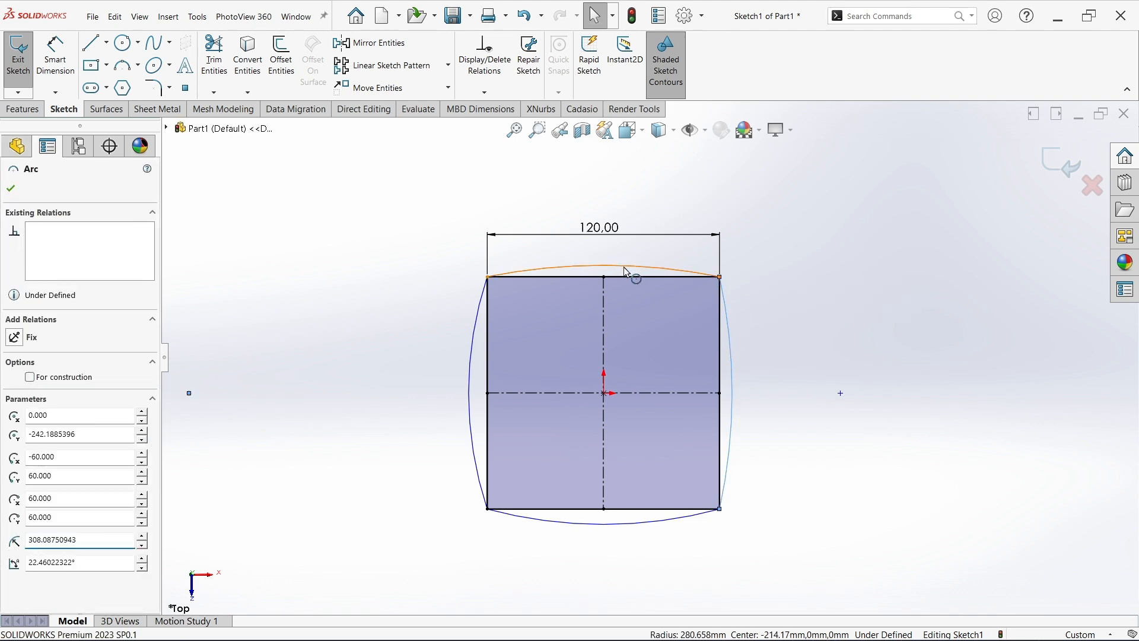
left_click(470, 363, "ctrl")
left_click(542, 524, "ctrl")
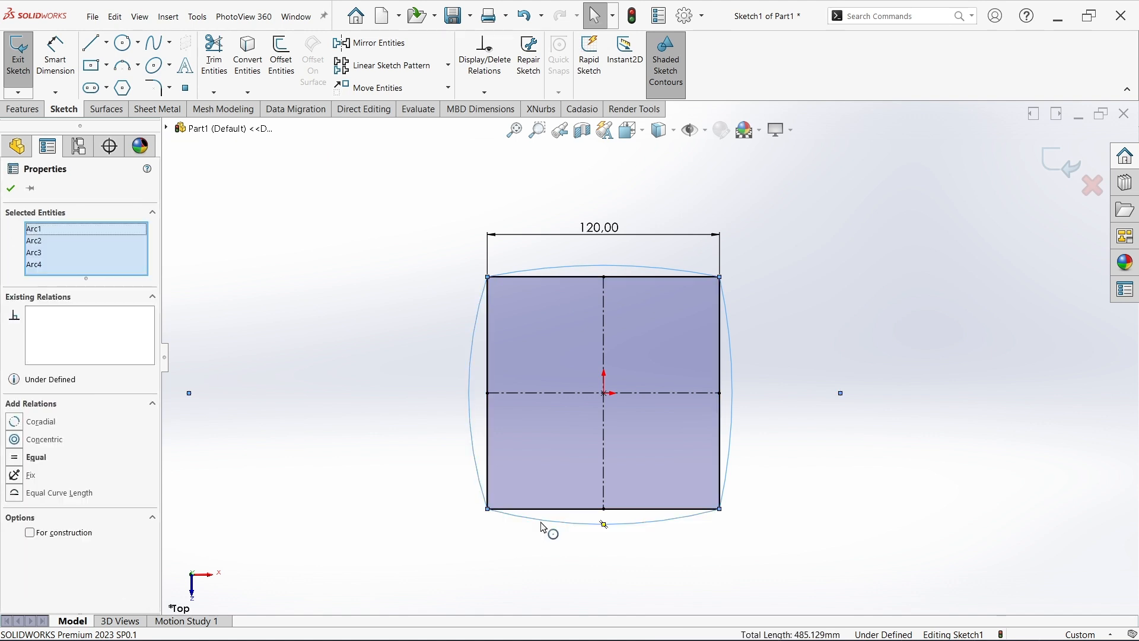
left_click(14, 457)
left_click(356, 277)
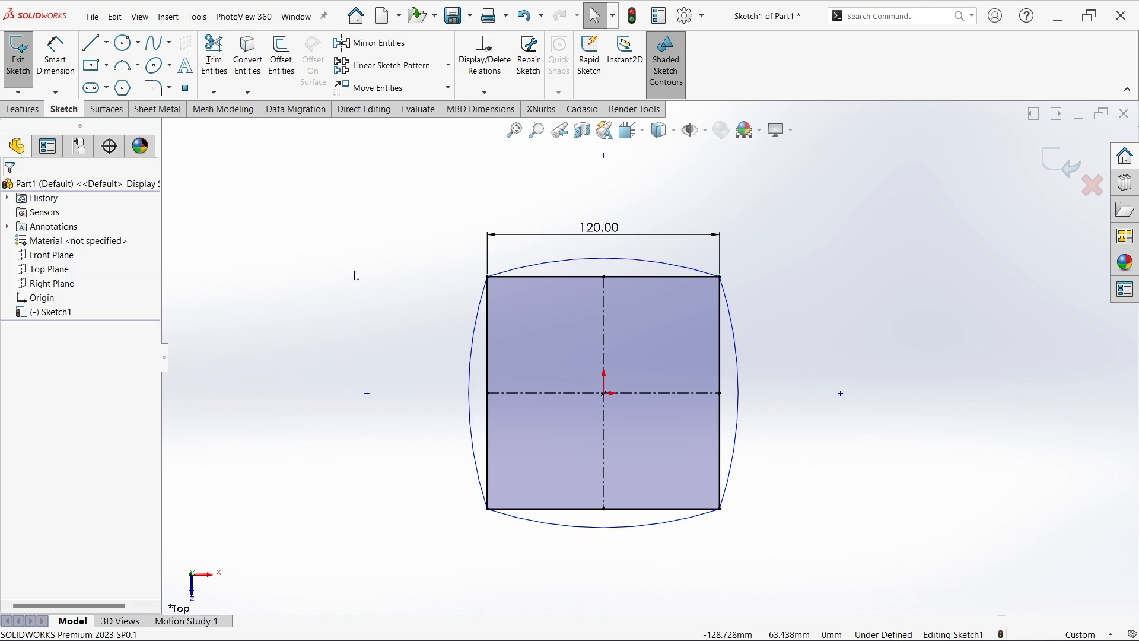
Step: Add a radius dimension of 120 mm to the arc on the square's left side
left_click(55, 59)
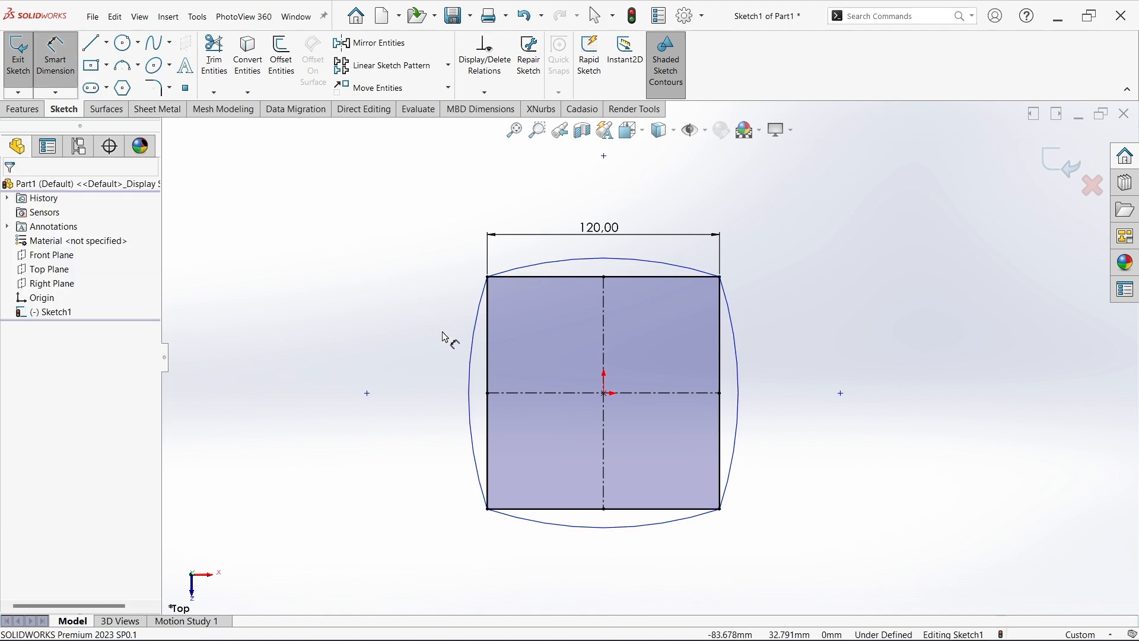
left_click(473, 362)
left_click(402, 343)
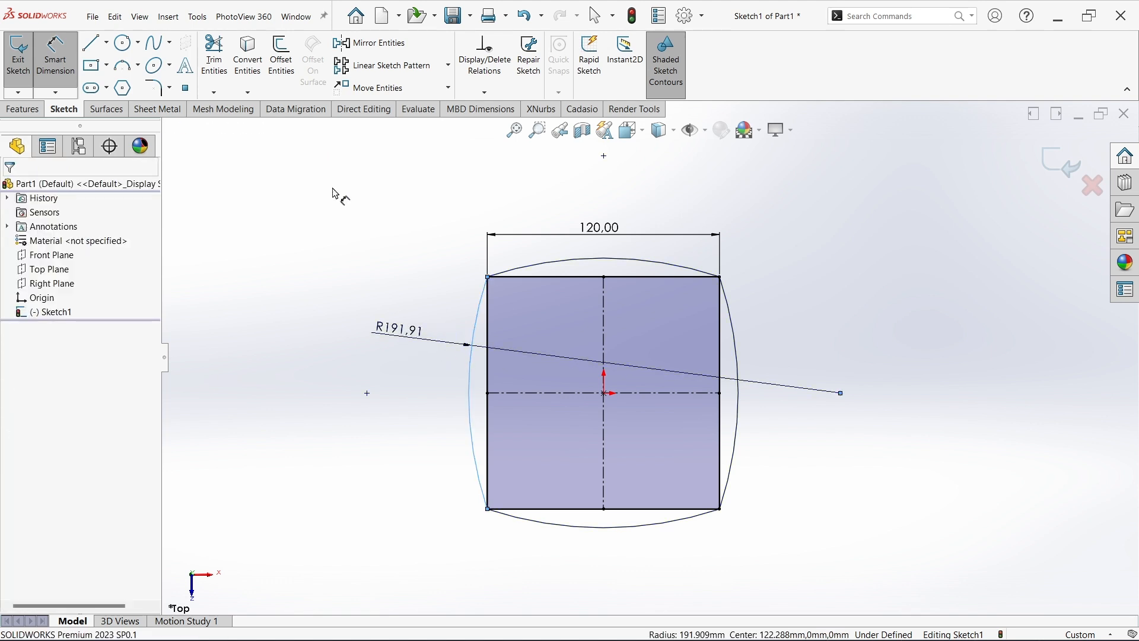
type("120")
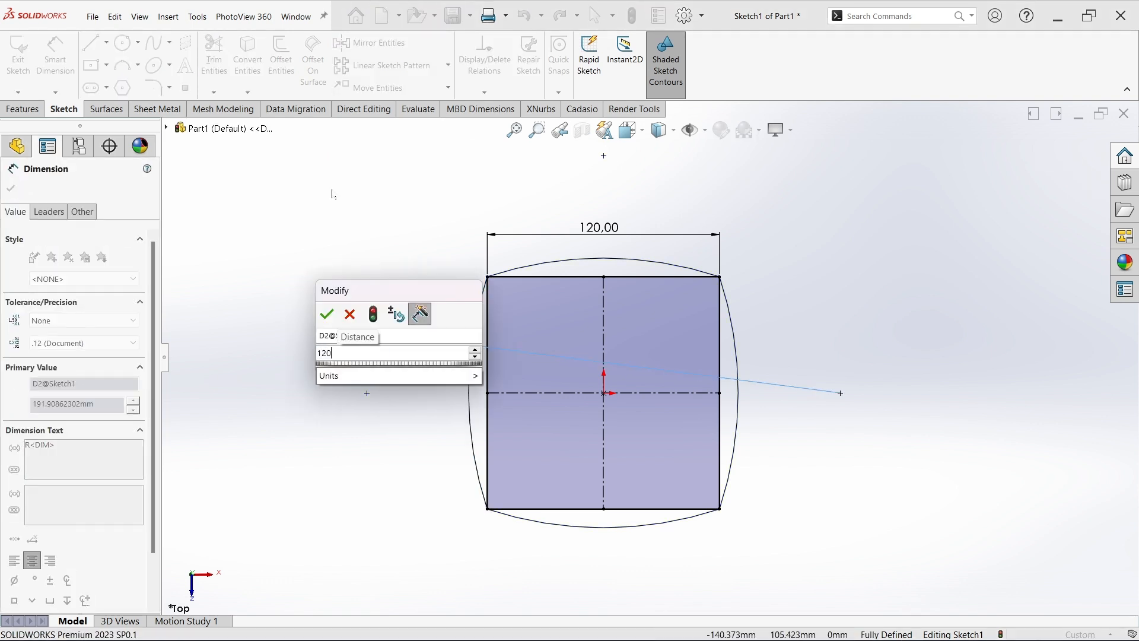
key("Return")
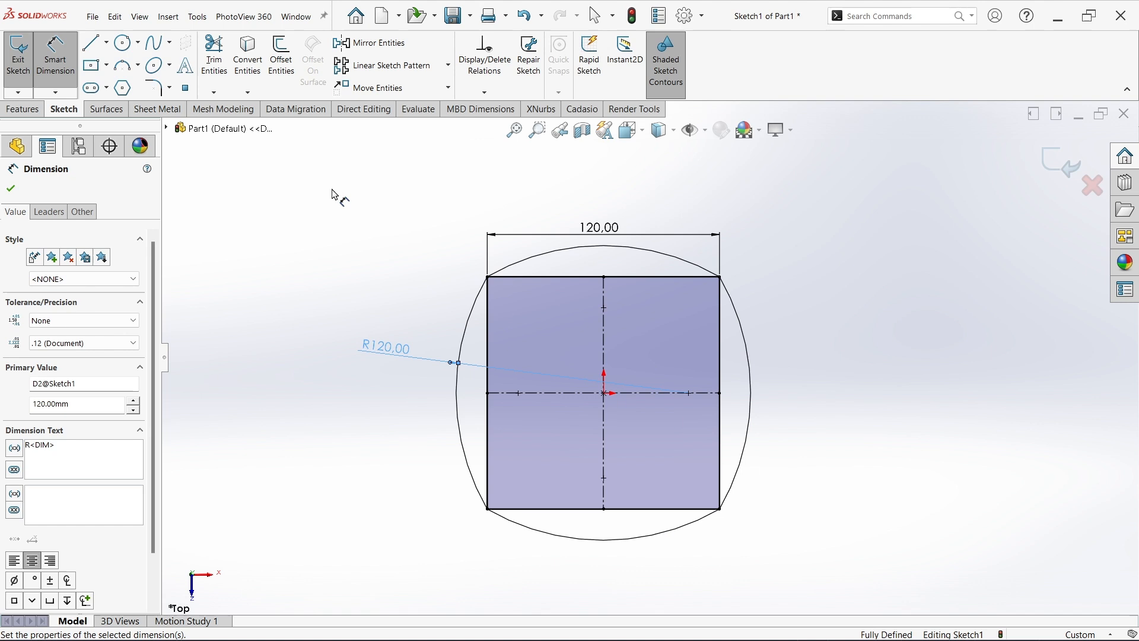
Step: Set the left arc's radius dimension to 200 mm and leave the dimension command
double_click(386, 349)
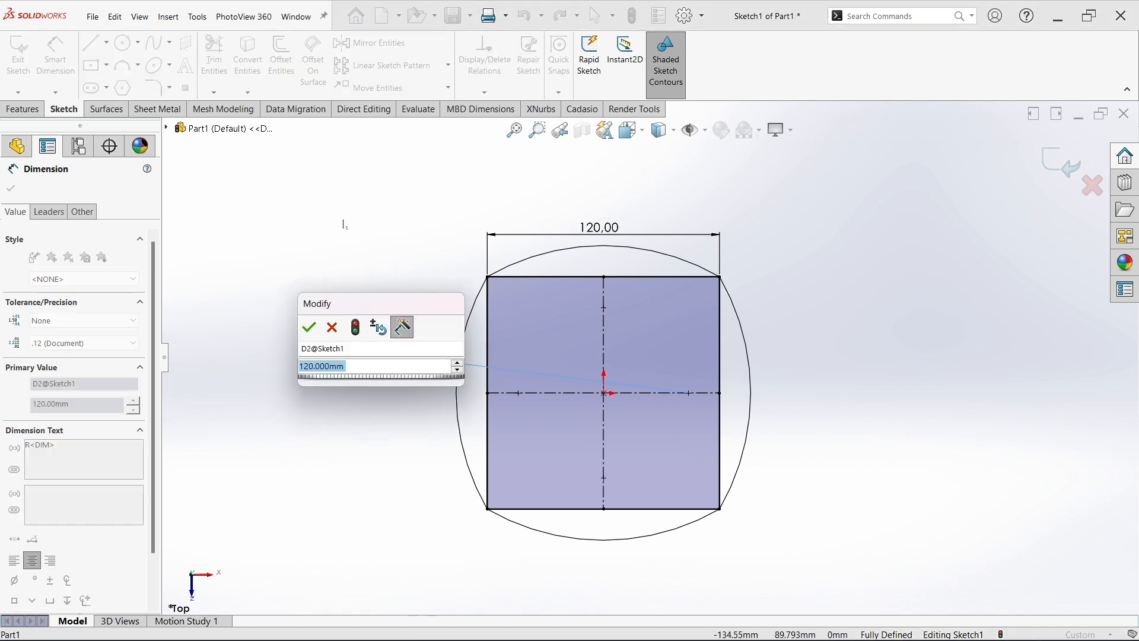
type("200")
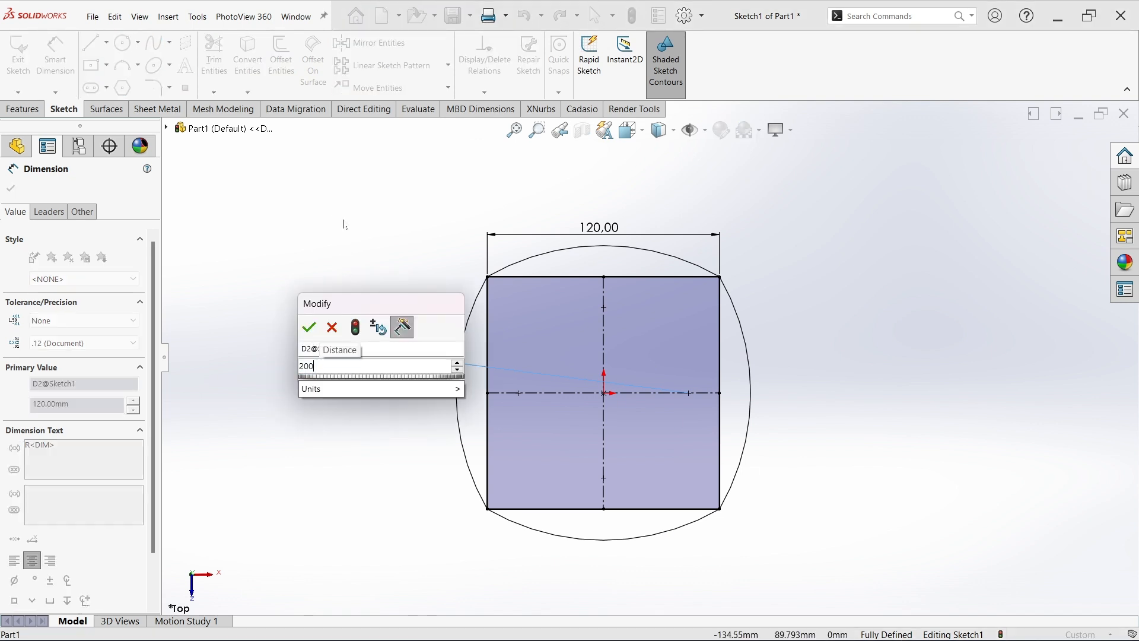
key("Return")
left_click(349, 228)
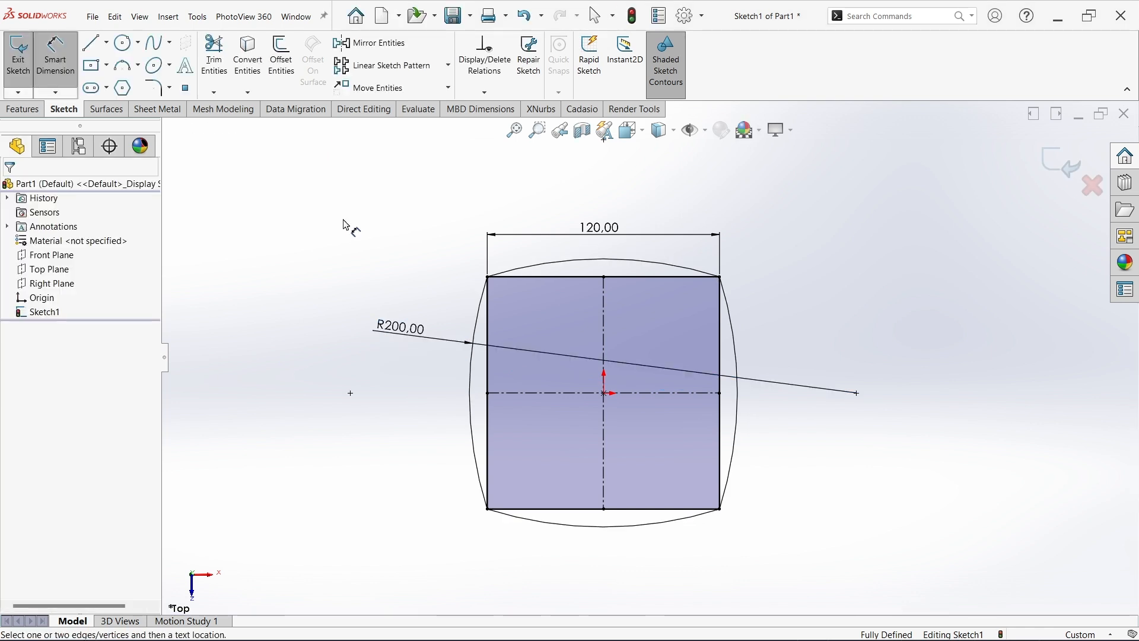
right_click(345, 226)
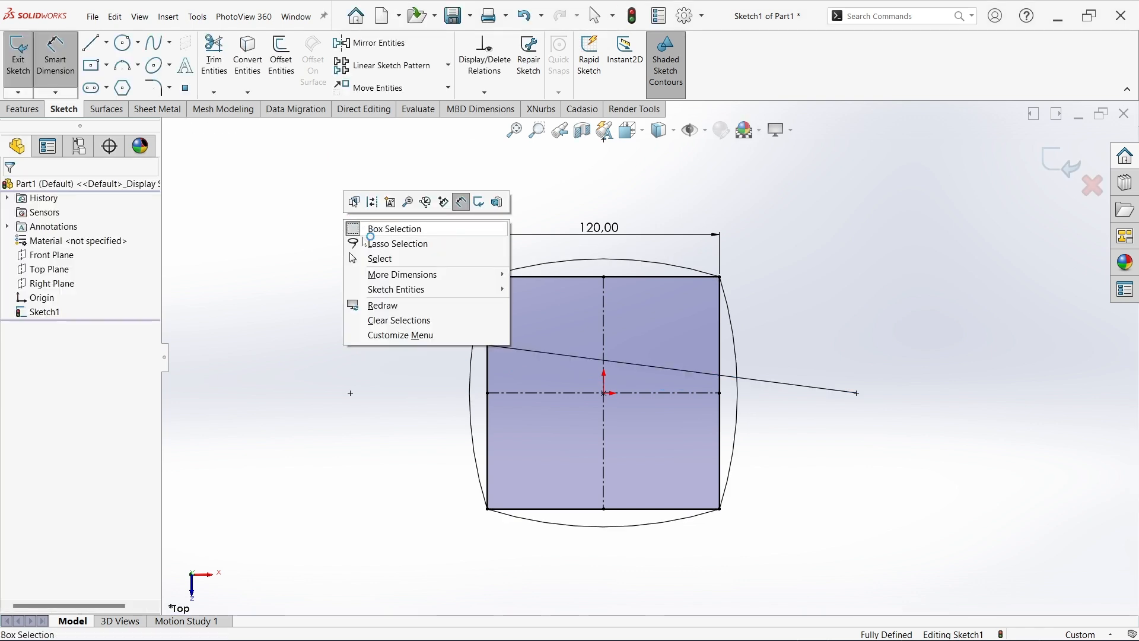
left_click(373, 259)
Step: Convert the four sides of the 120 mm square to construction lines and exit the sketch
left_click(531, 277)
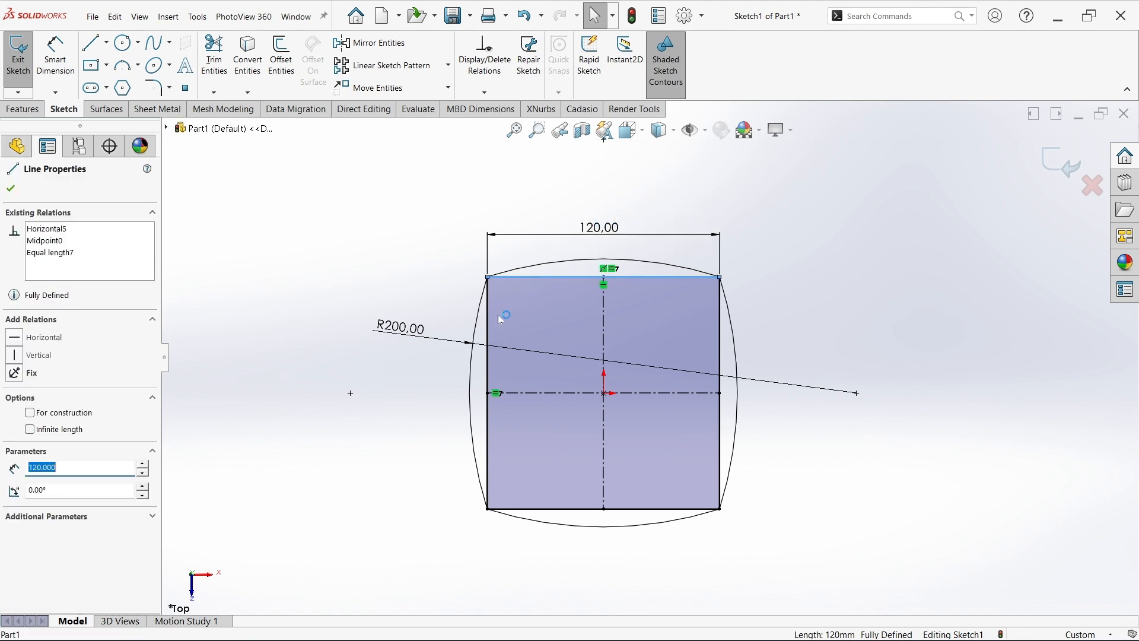
left_click(487, 318, "ctrl")
left_click(719, 345, "ctrl")
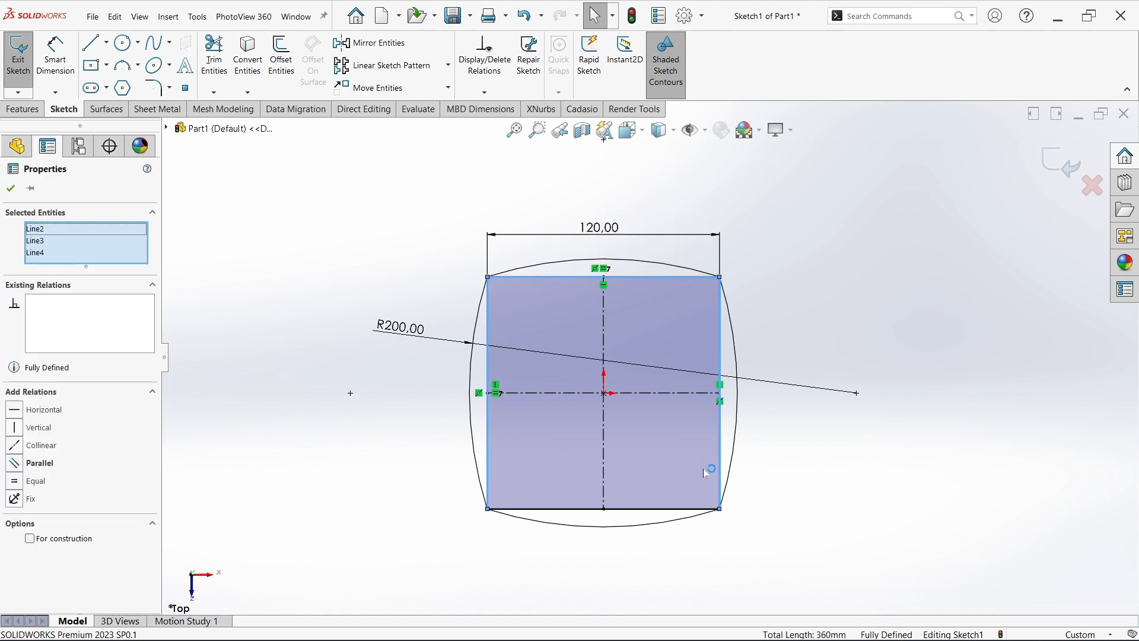
left_click(667, 509, "ctrl")
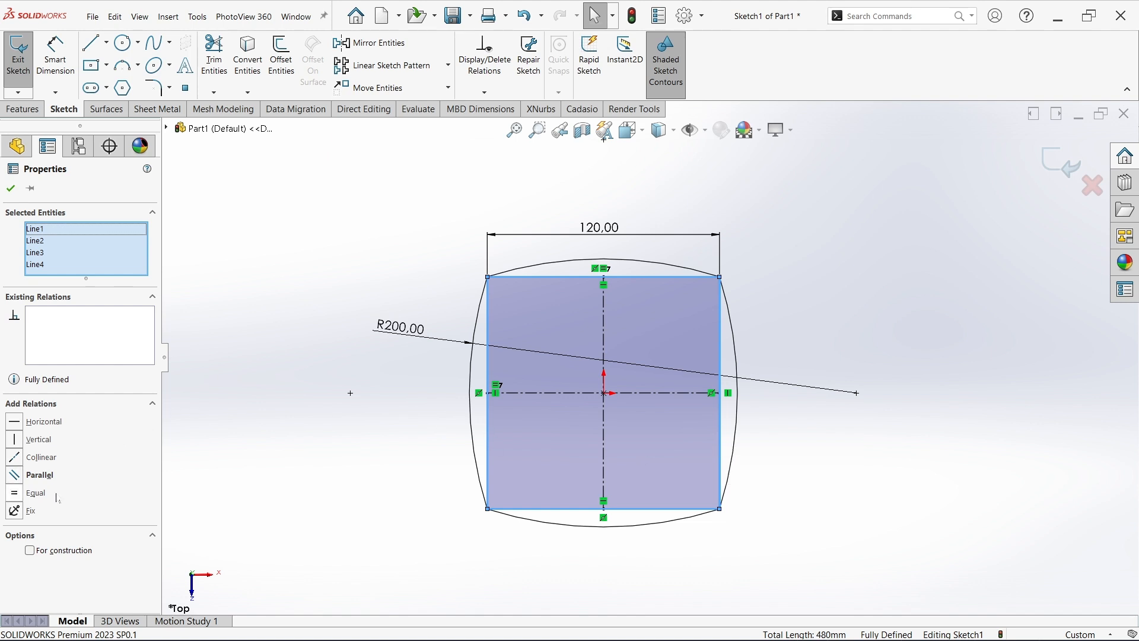
left_click(29, 551)
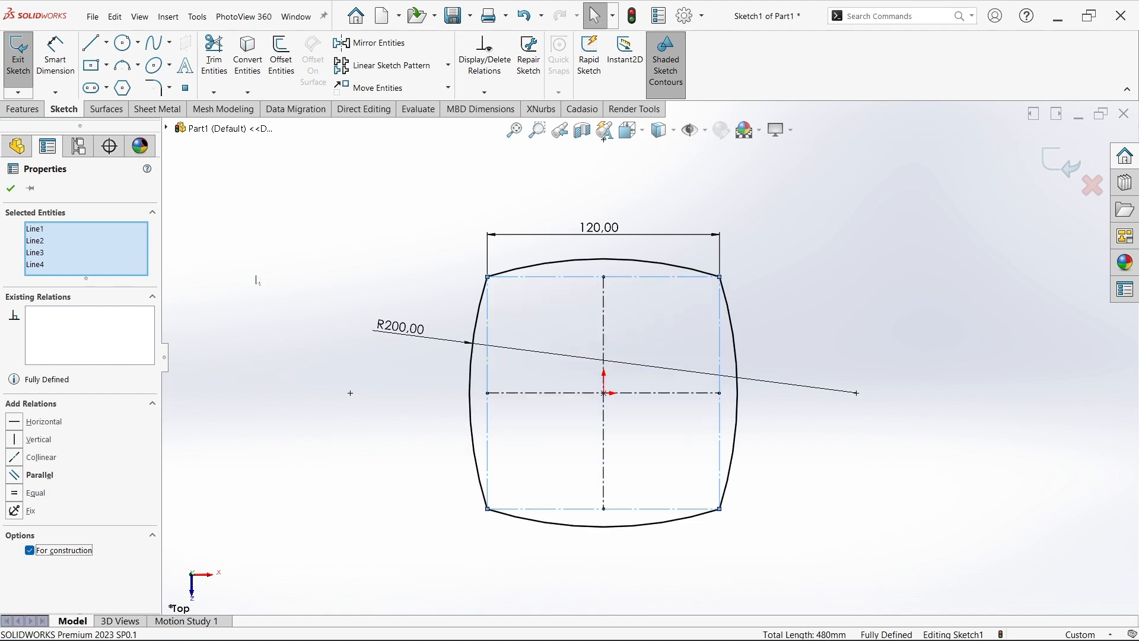
left_click(281, 213)
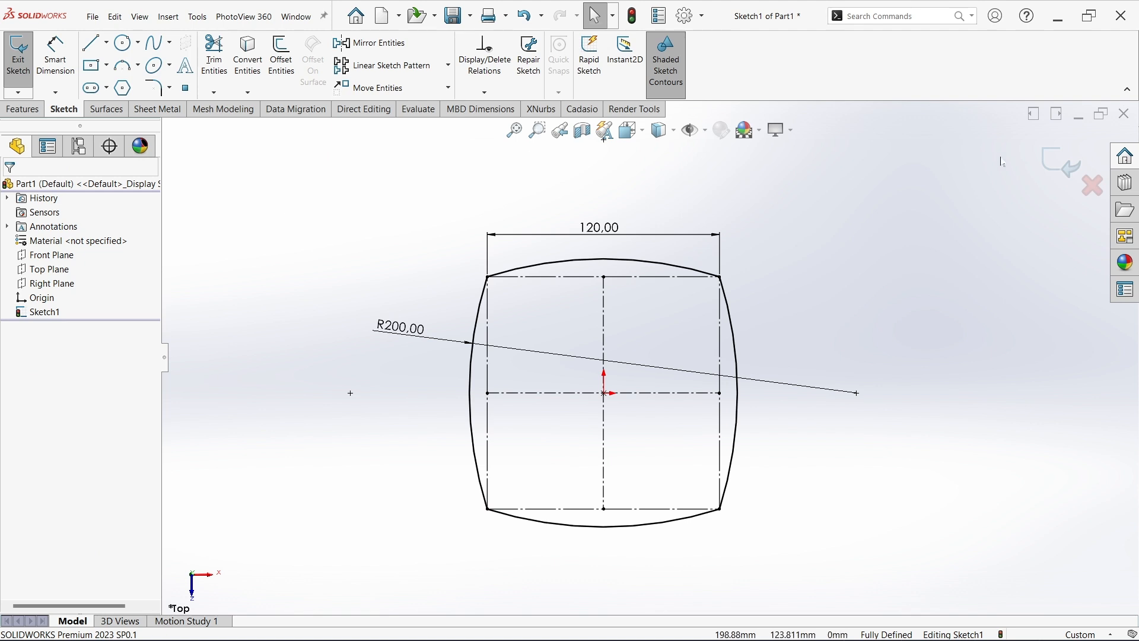
left_click(1061, 165)
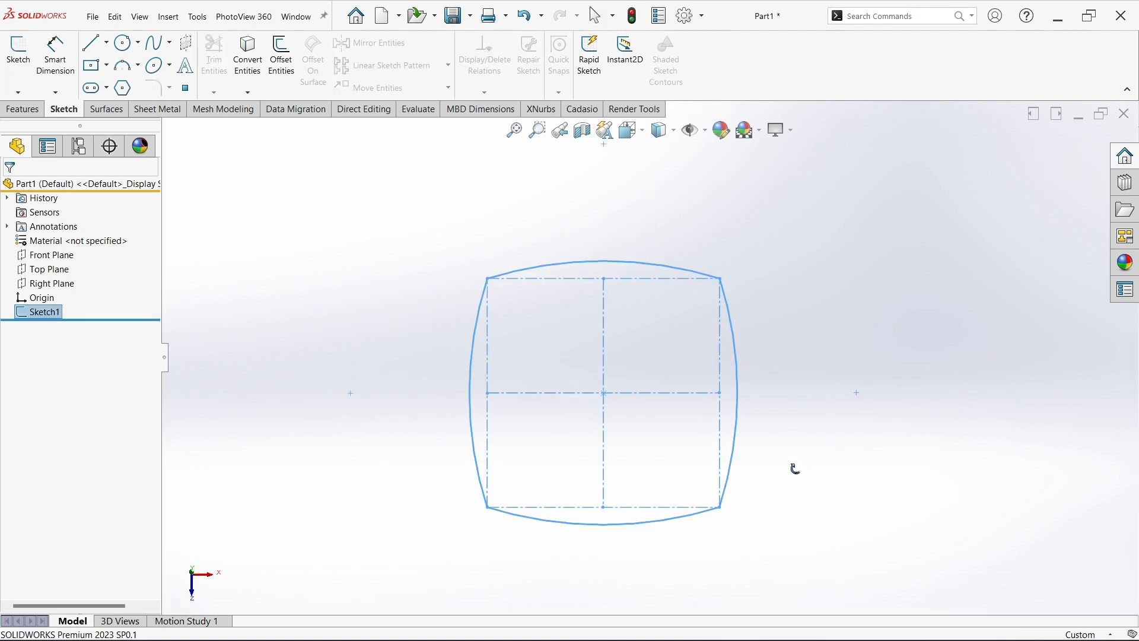
Step: Start a Boss-Extrude of the arc profile with a blind depth of 30 mm
mouse_move(796, 466)
middle_mouse_down()
mouse_move(796, 308)
mouse_move(758, 267)
mouse_move(725, 337)
mouse_move(753, 338)
middle_mouse_up()
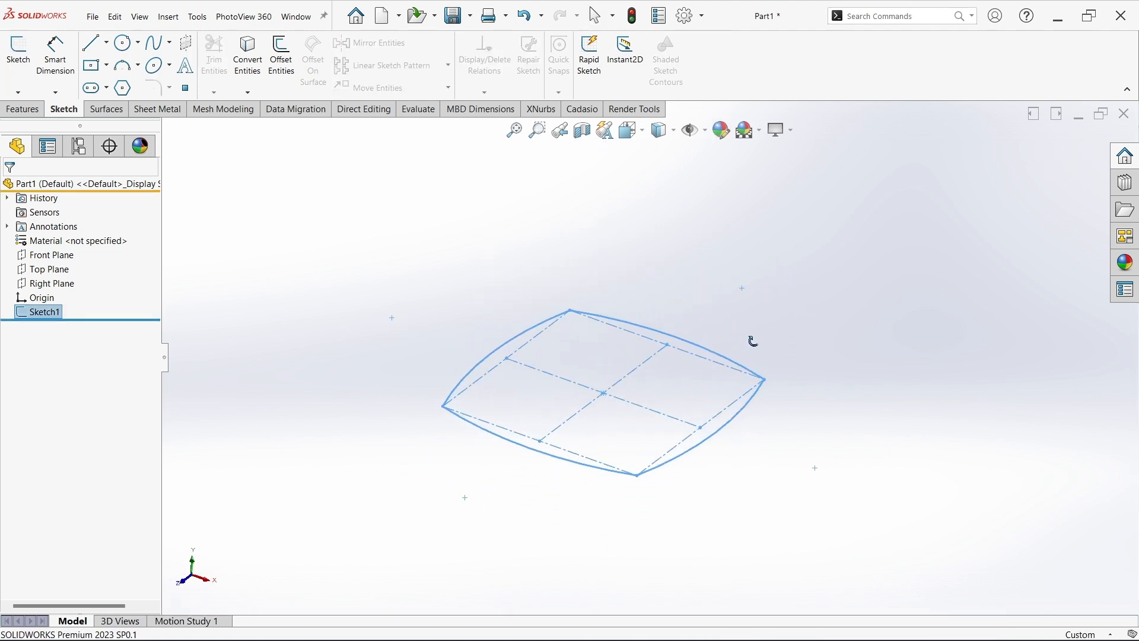
left_click(22, 109)
left_click(23, 56)
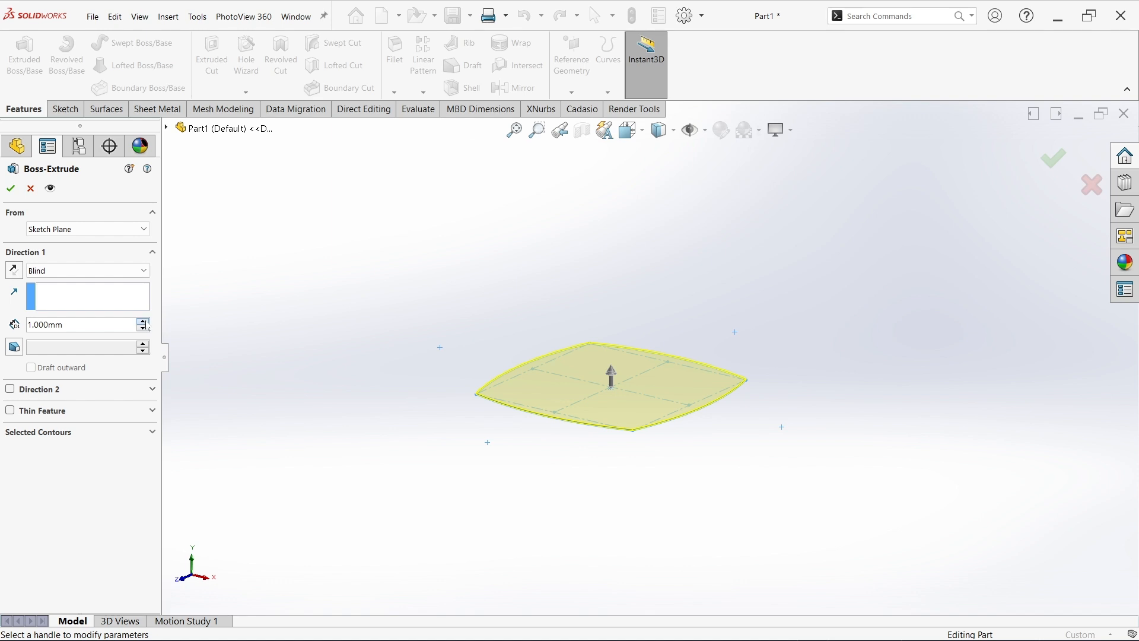
left_click(146, 323)
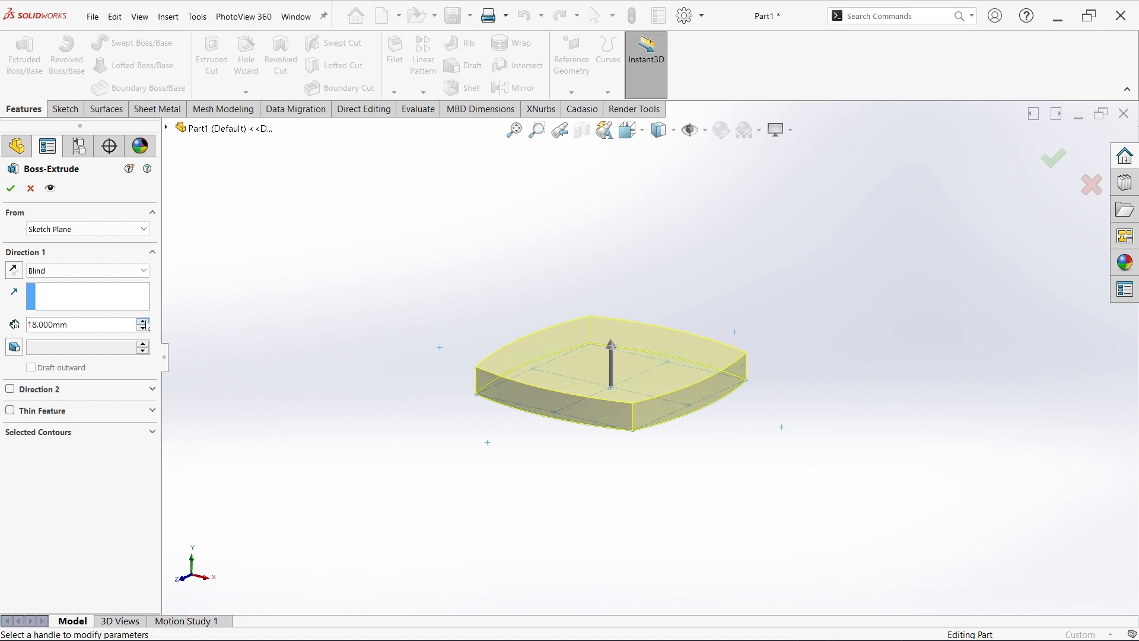
left_click(146, 323)
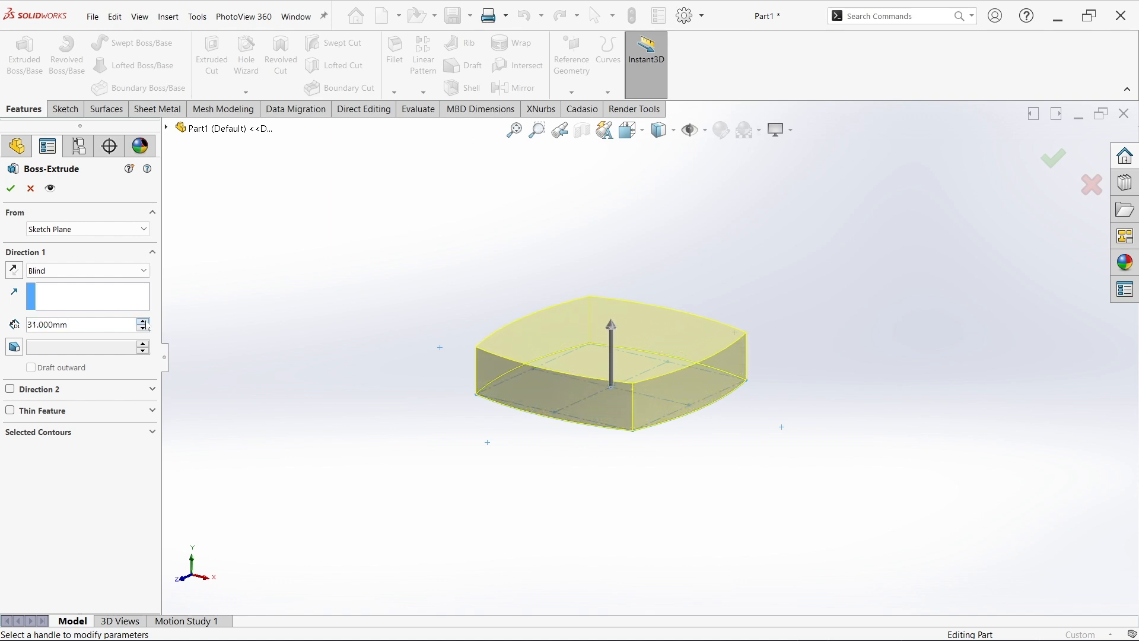
left_click(143, 322)
type("30")
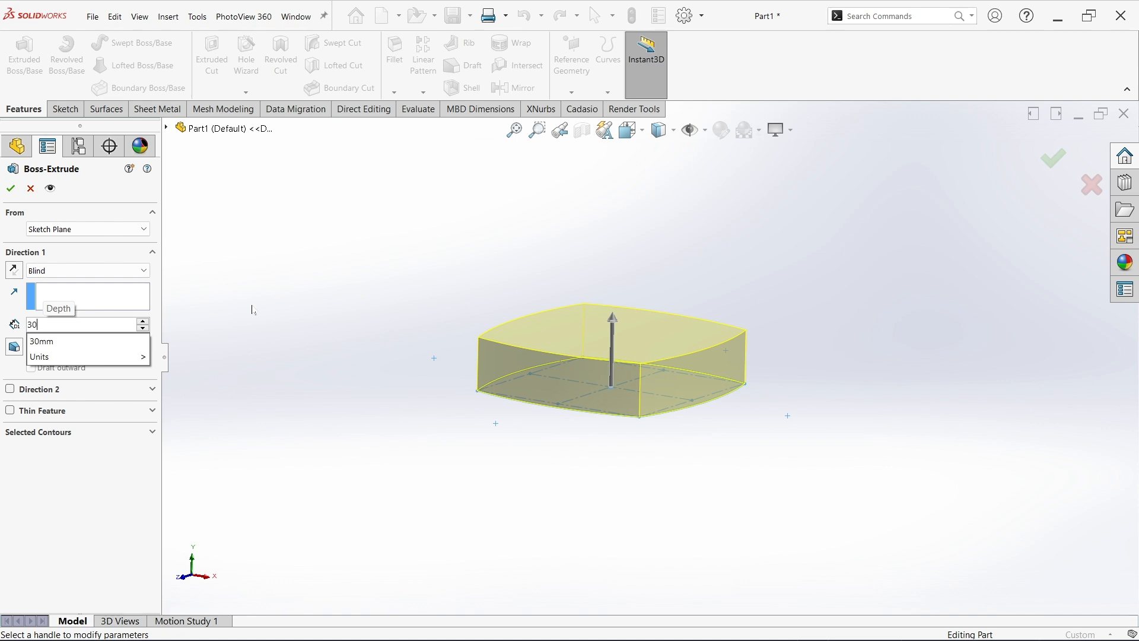
key("Return")
scroll(453, 377, "down", 2)
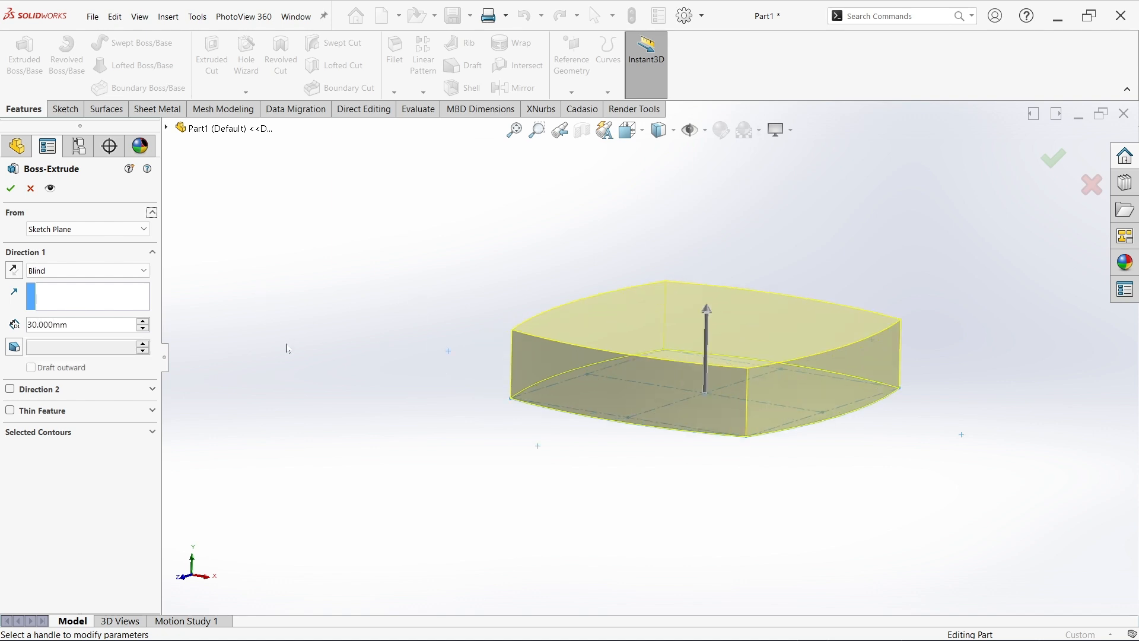
Step: Apply an inward draft of 8 degrees to the extrusion and complete the feature
left_click(14, 347)
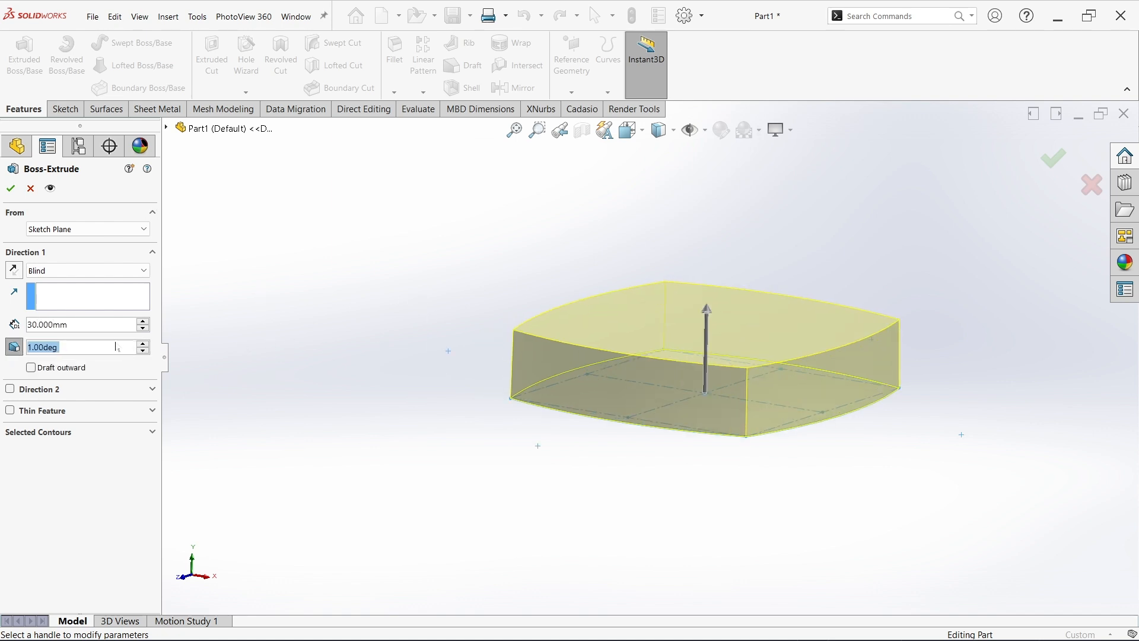
left_click(142, 344)
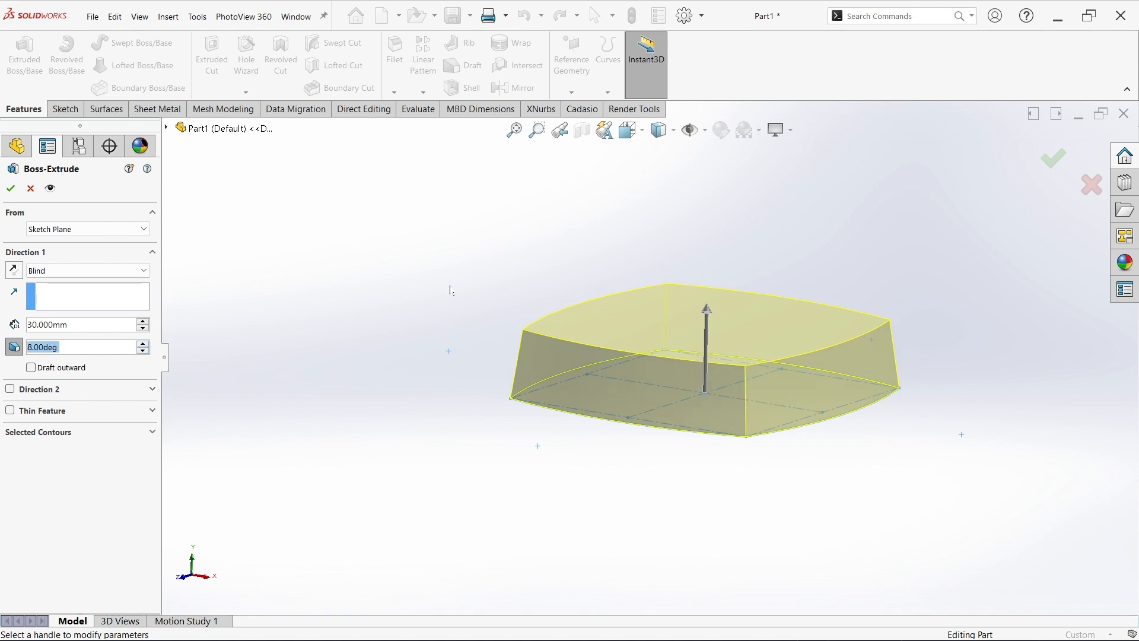
mouse_move(450, 290)
middle_mouse_down()
mouse_move(517, 285)
mouse_move(527, 273)
mouse_move(459, 297)
middle_mouse_up()
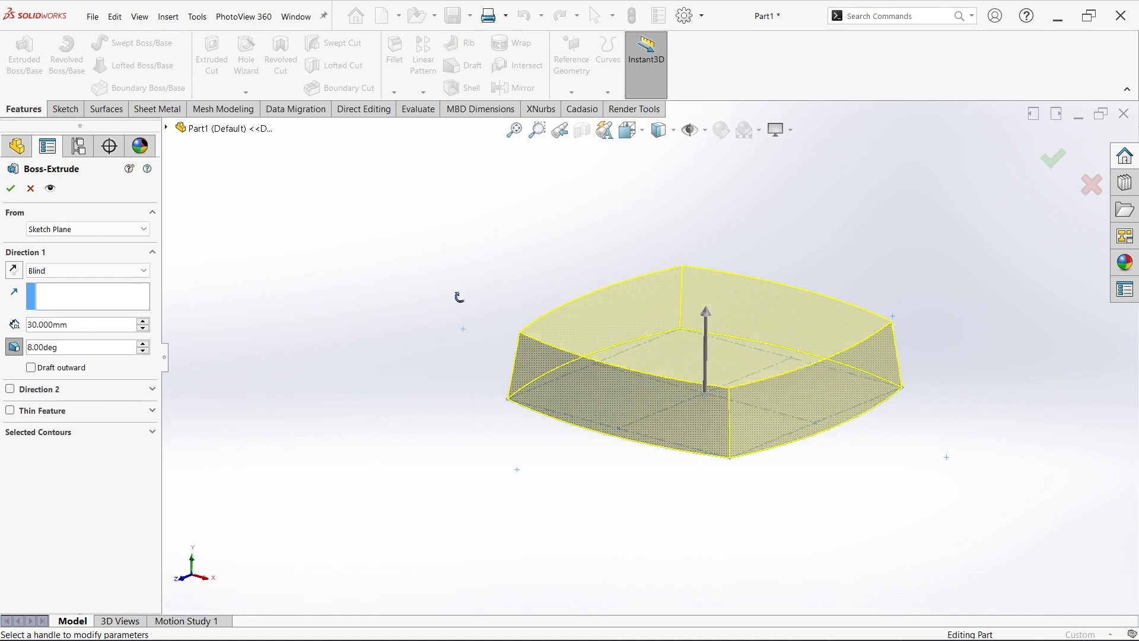
left_click(11, 189)
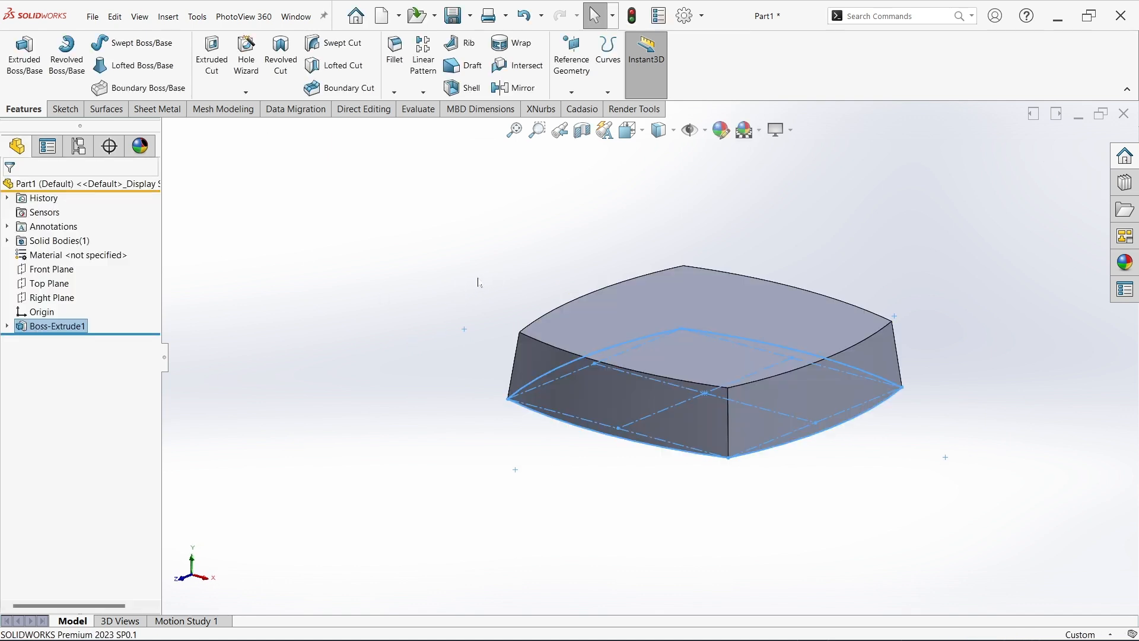
Step: Change the display scene to Plain White
middle_click_drag(474, 291, 582, 268)
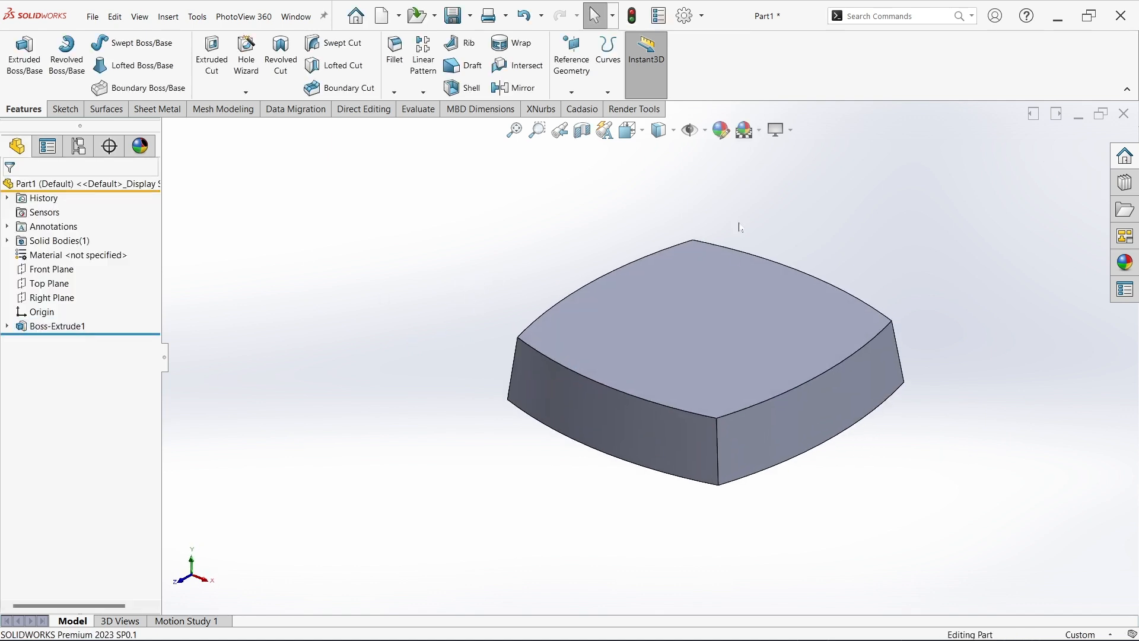
left_click(760, 137)
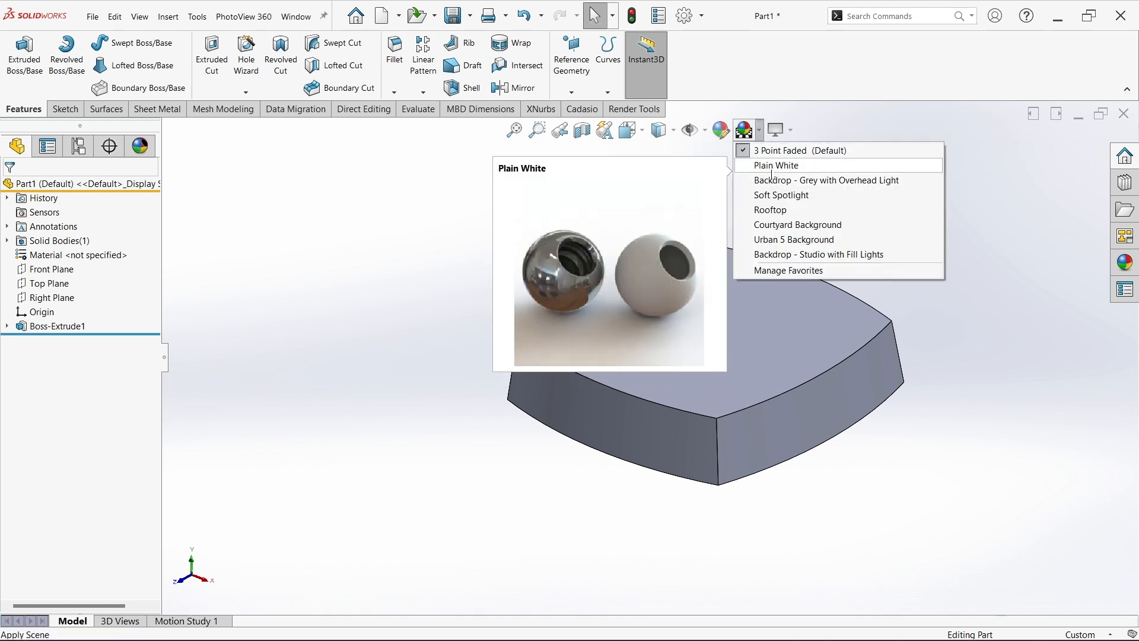
left_click(770, 161)
middle_click_drag(974, 293, 870, 287)
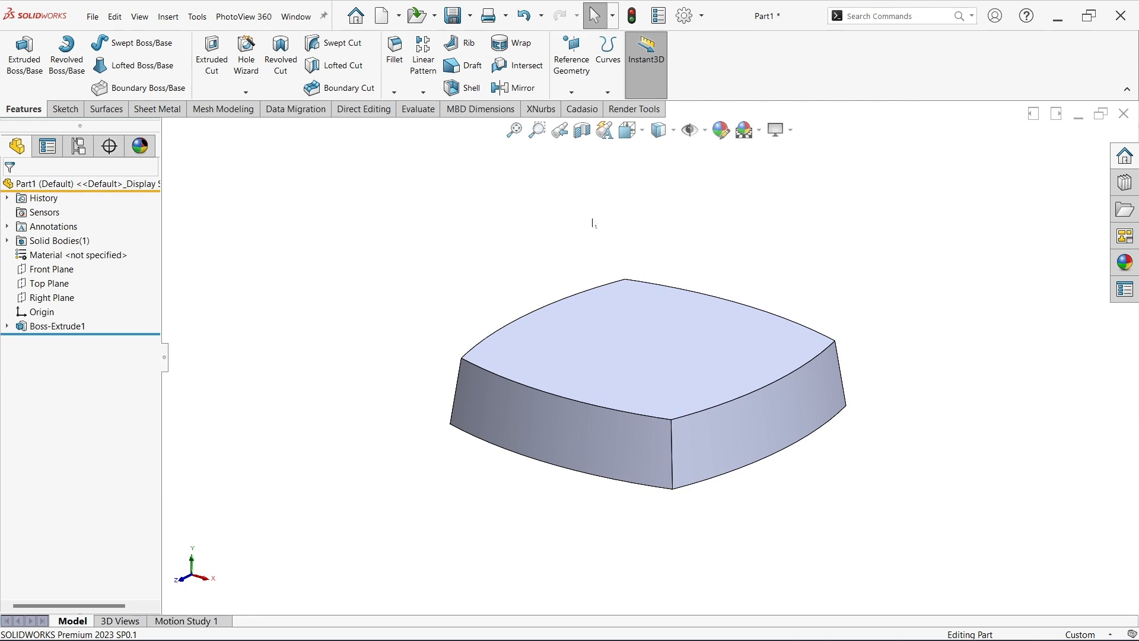
Step: Fillet the four slanted corner edges between the side faces with a 10 mm radius
left_click(396, 74)
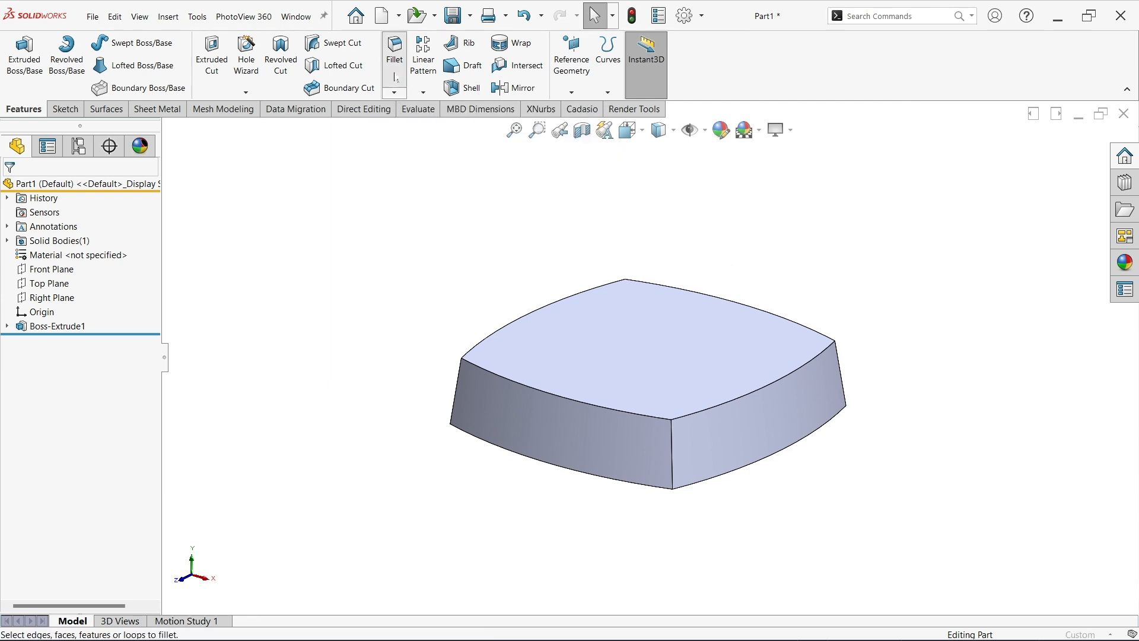
left_click(460, 383)
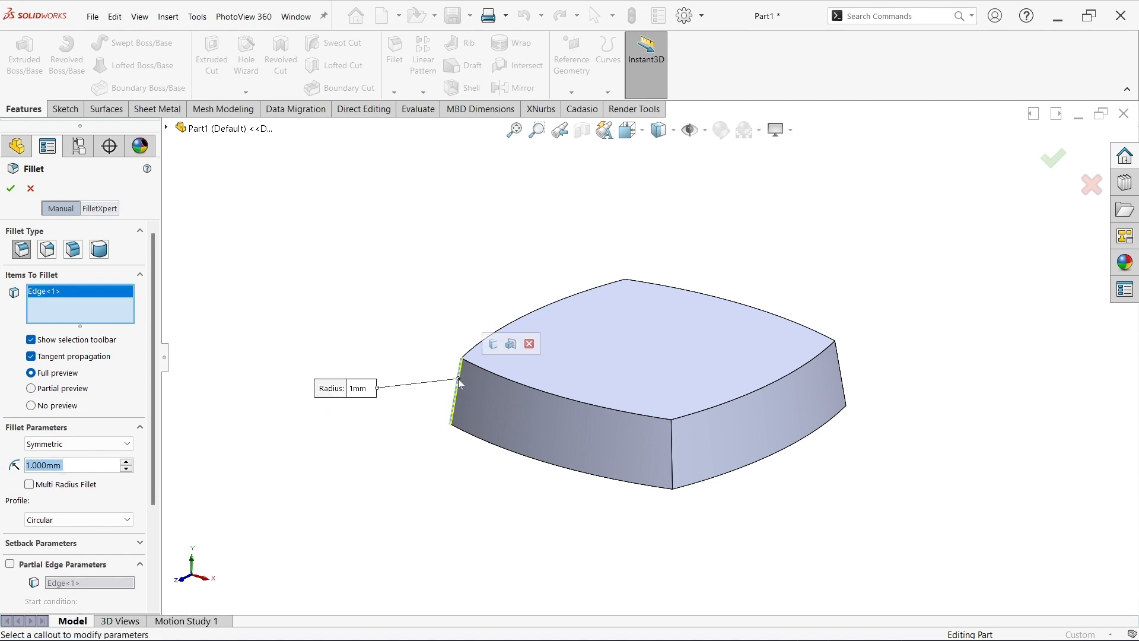
left_click(494, 344)
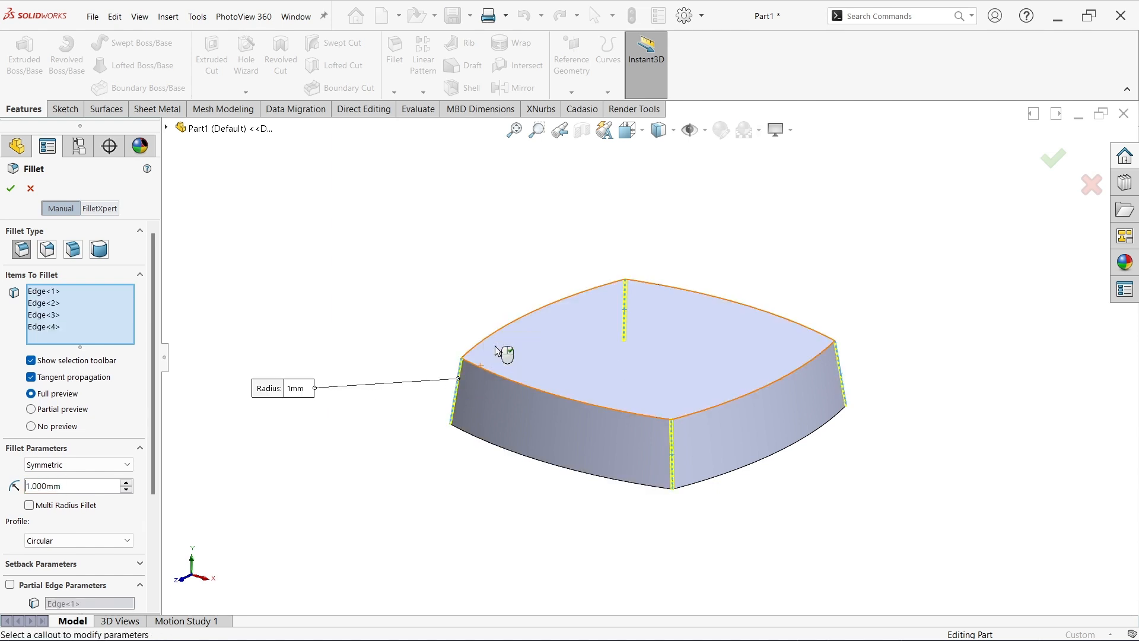
left_click(289, 389)
type("10")
key("Return")
middle_click_drag(344, 285, 360, 309)
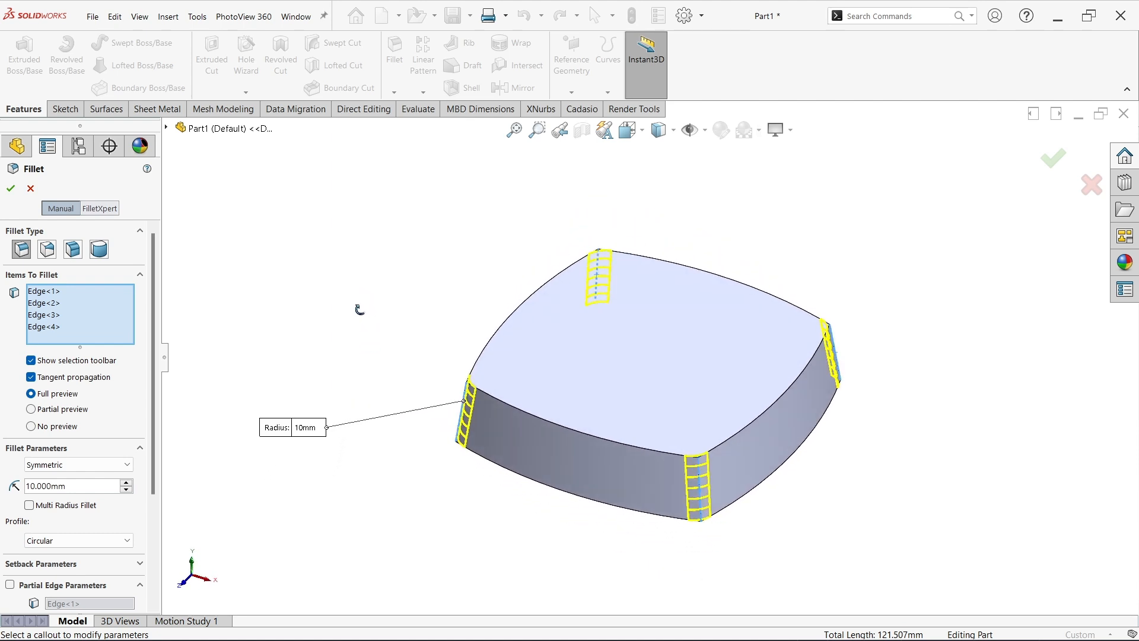
left_click(11, 188)
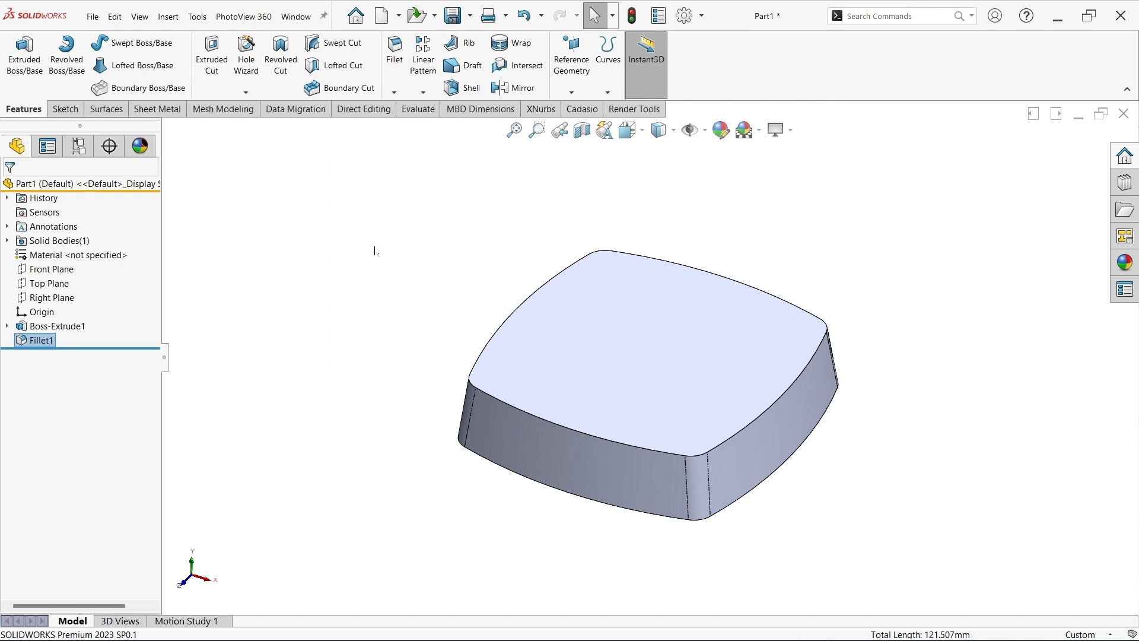
Step: Open a sketch on the body's top face and draw a circle of about 53 mm radius centred on the origin
left_click(616, 327)
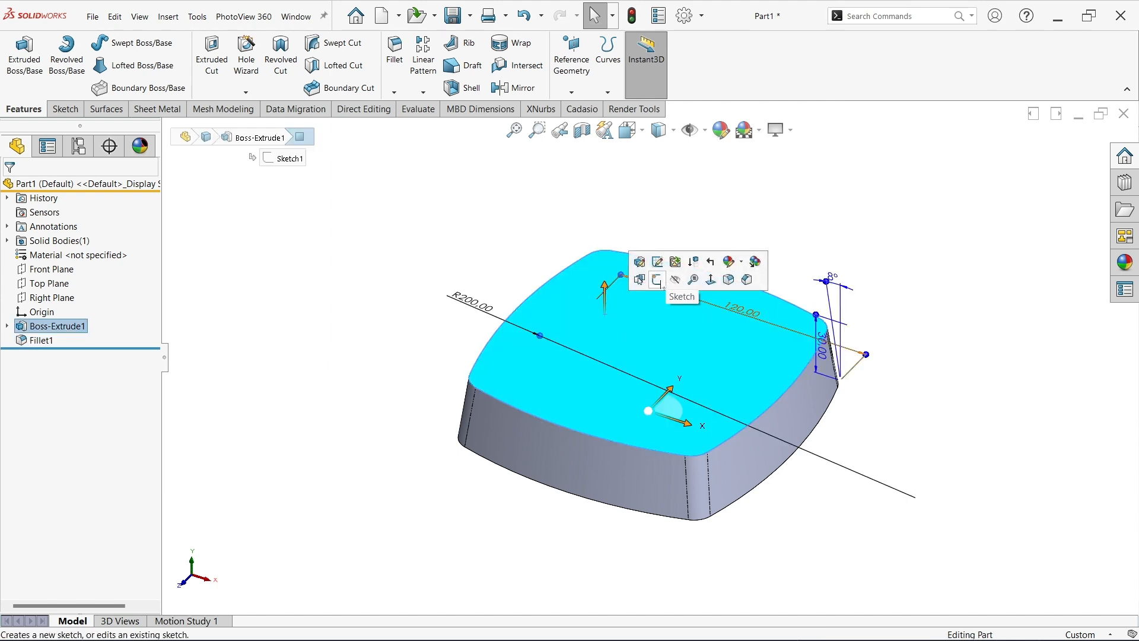
left_click(664, 281)
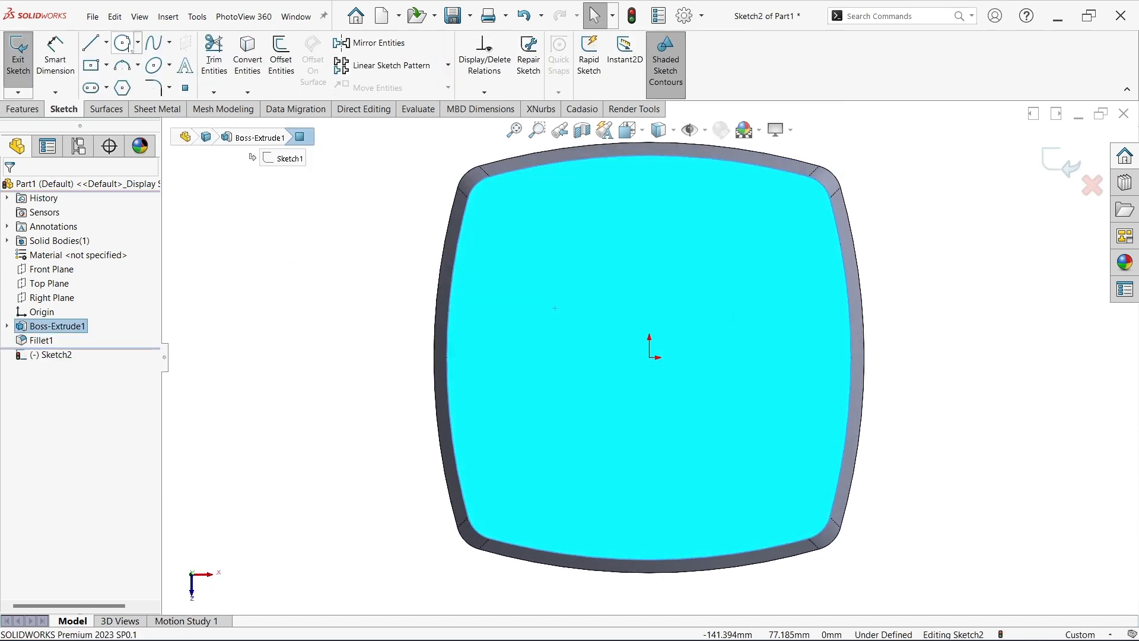
left_click(123, 44)
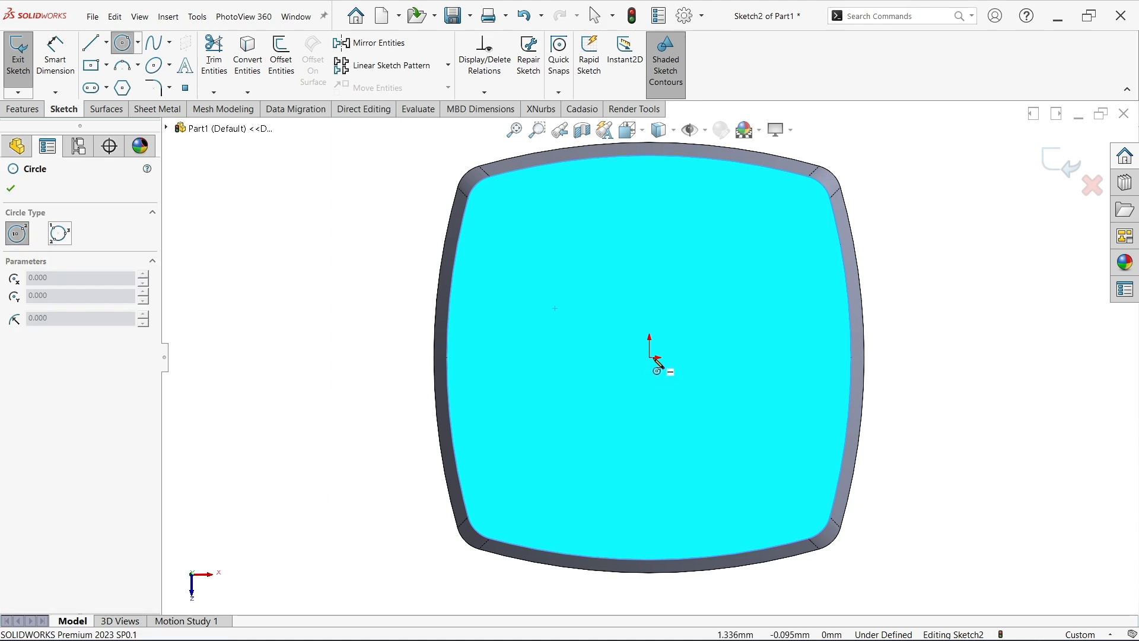
left_click(651, 358)
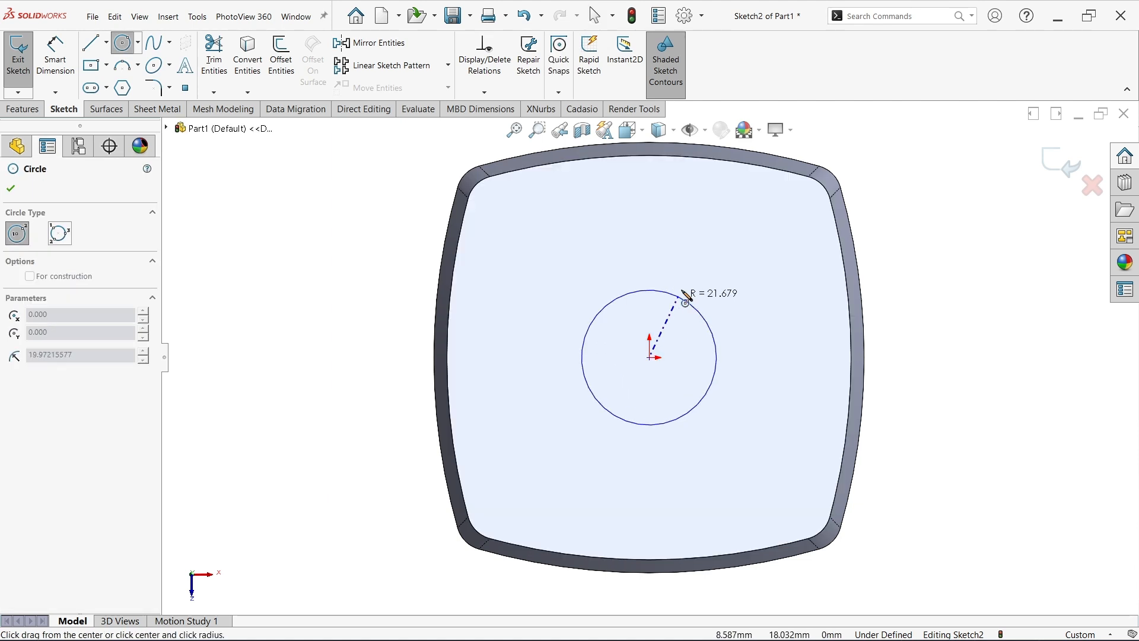
left_click(715, 208)
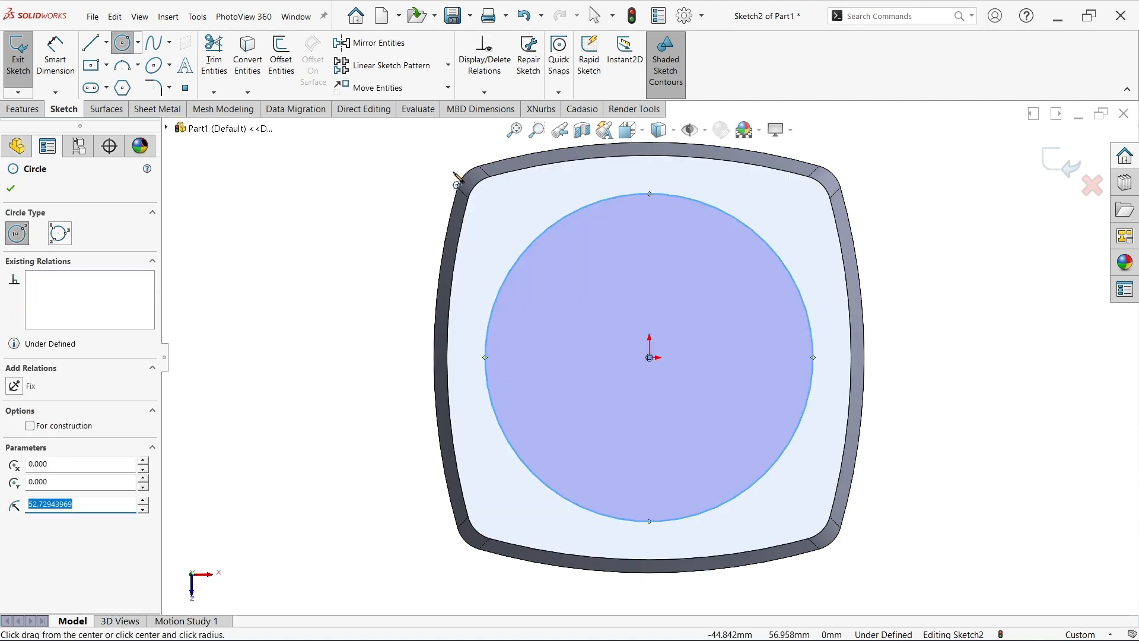
Step: Dimension the circle's diameter and finish the sketch
left_click(67, 64)
left_click(798, 274)
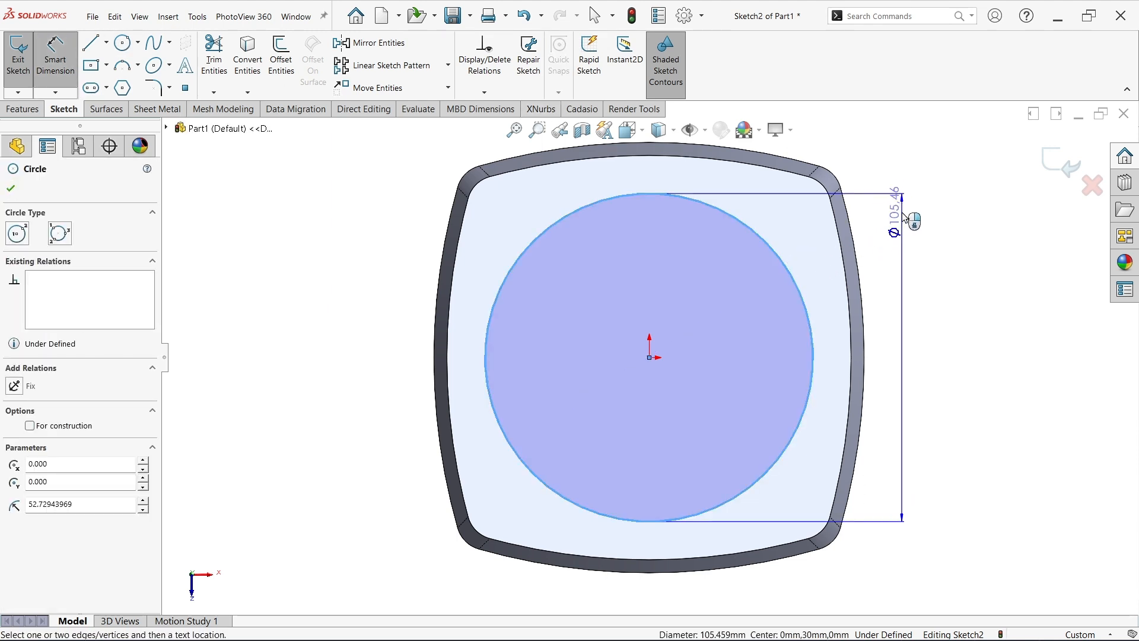
left_click(873, 184)
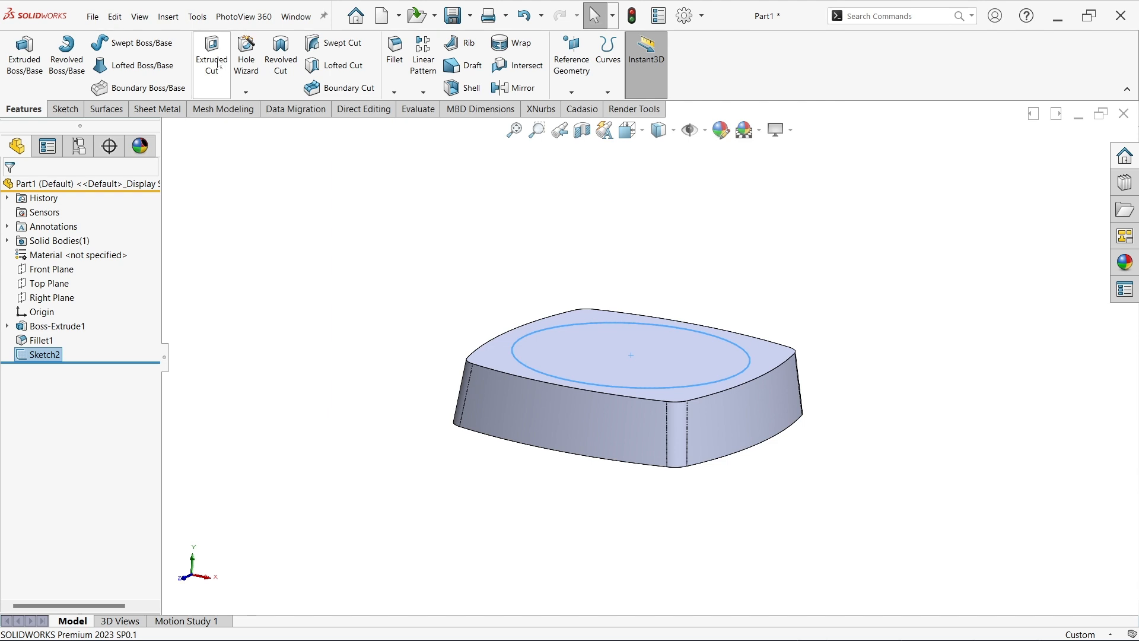
Step: Start a blind extruded cut from the circle on the body's top face and set its depth to 23 mm
left_click(219, 63)
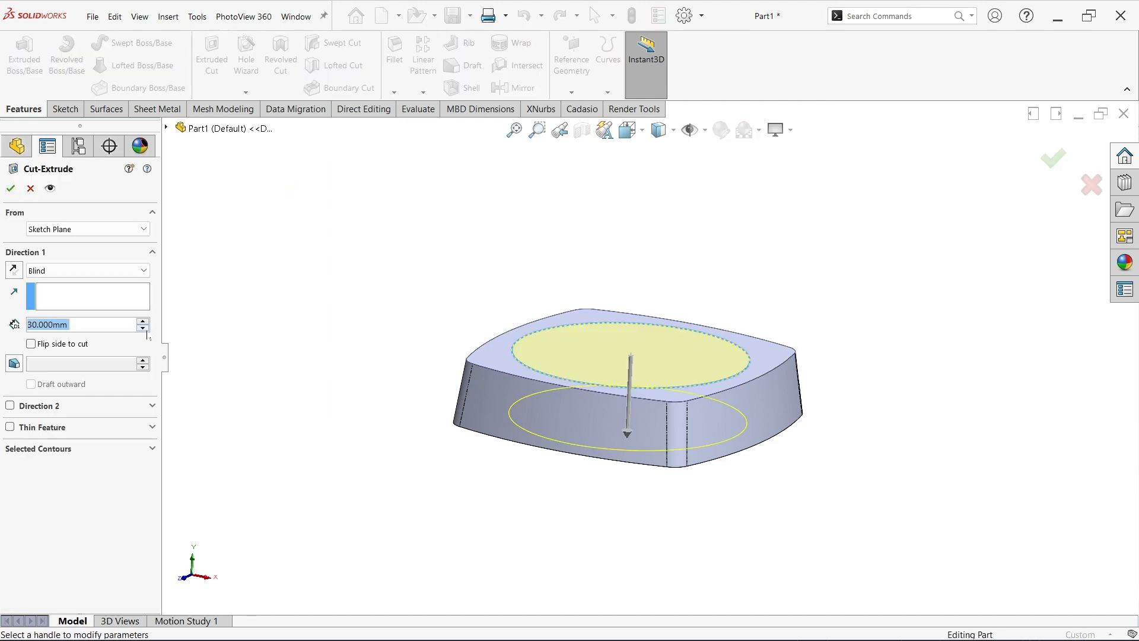
type("25")
key("Return")
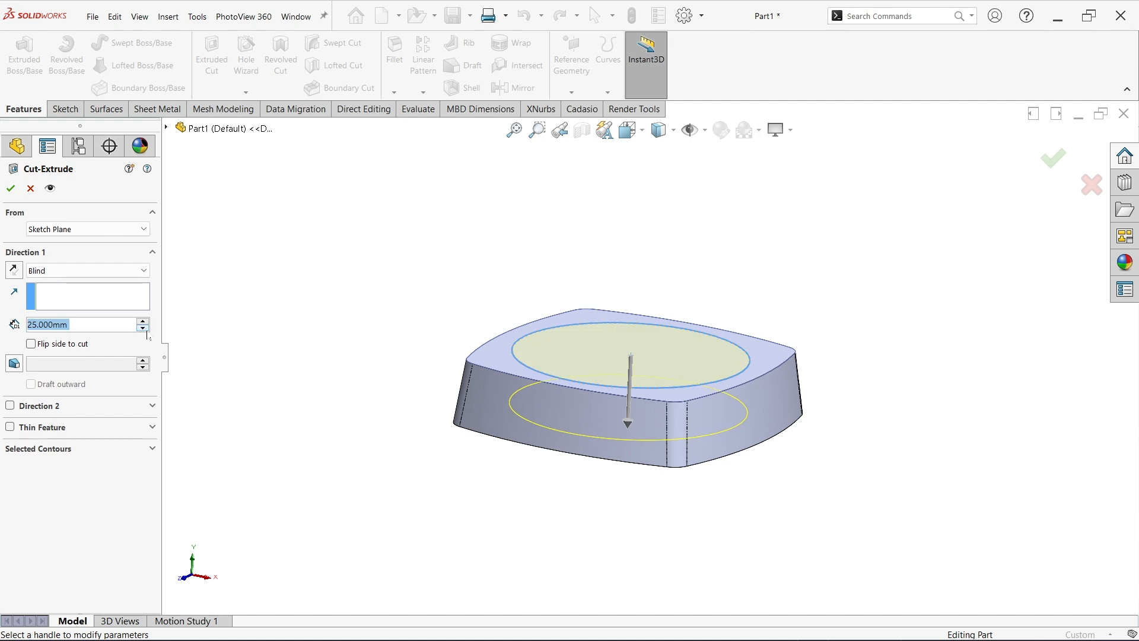
middle_click_drag(524, 287, 536, 244)
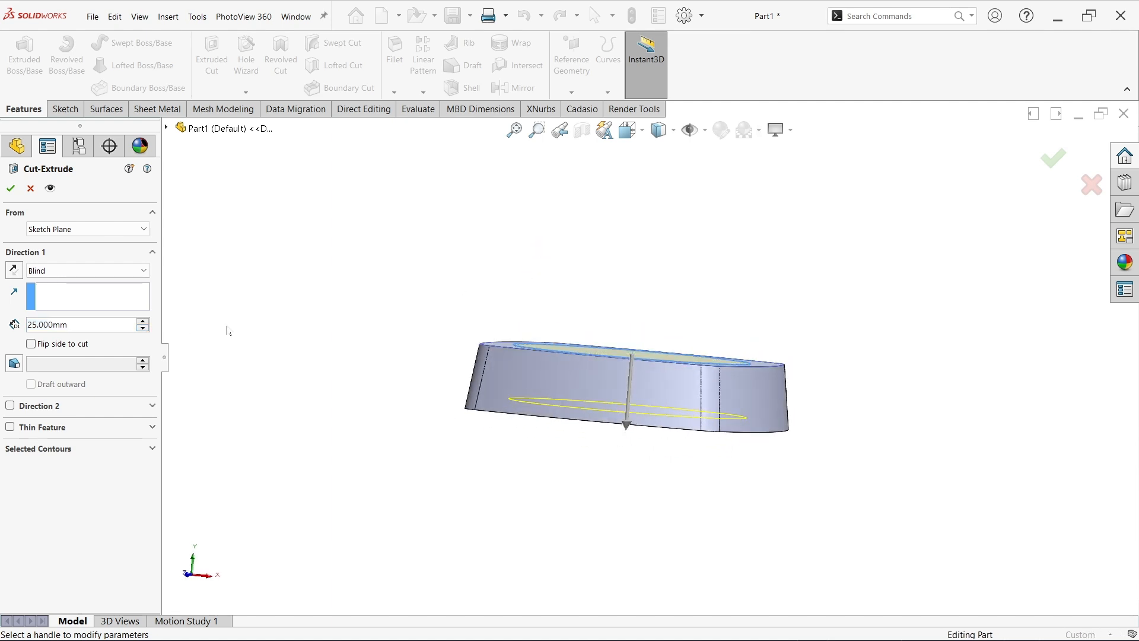
left_click(145, 329)
left_click(146, 329)
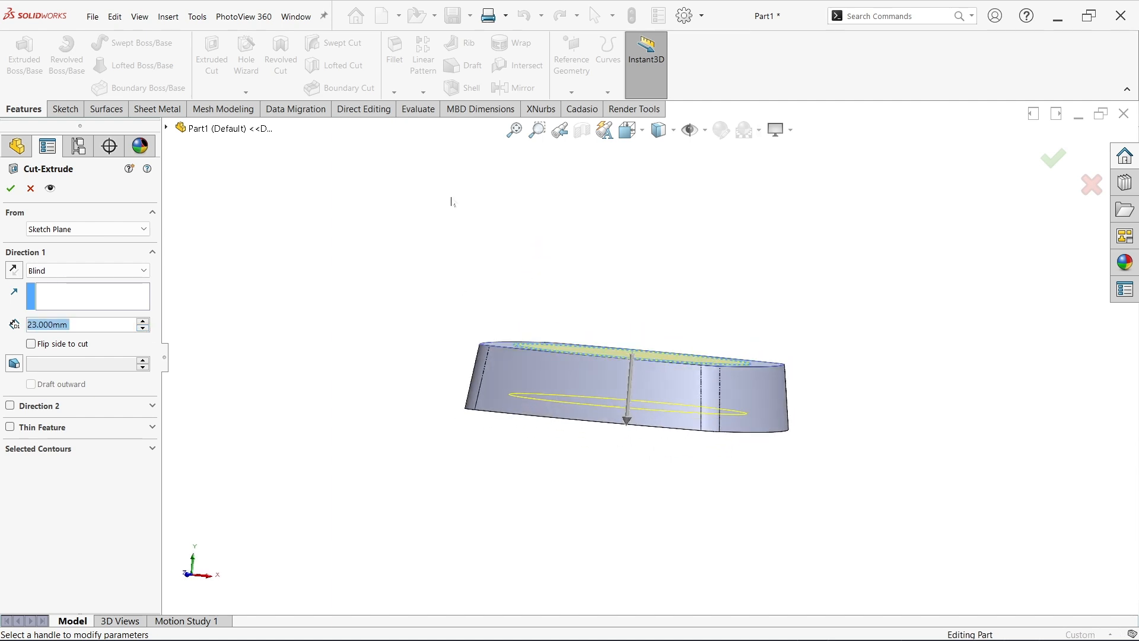
mouse_move(451, 202)
middle_mouse_down()
mouse_move(431, 232)
mouse_move(445, 201)
middle_mouse_up()
Step: Give the recess cut a 15° inward draft and apply the cut
left_click(15, 363)
left_click(32, 385)
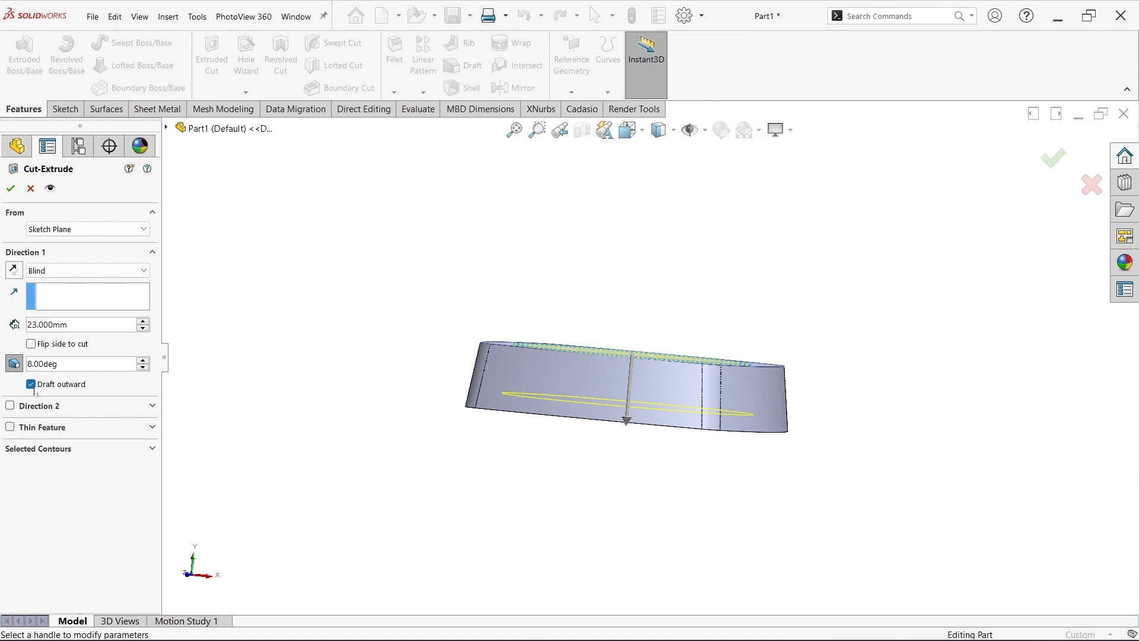
left_click(34, 386)
left_click(143, 360)
left_click(143, 360)
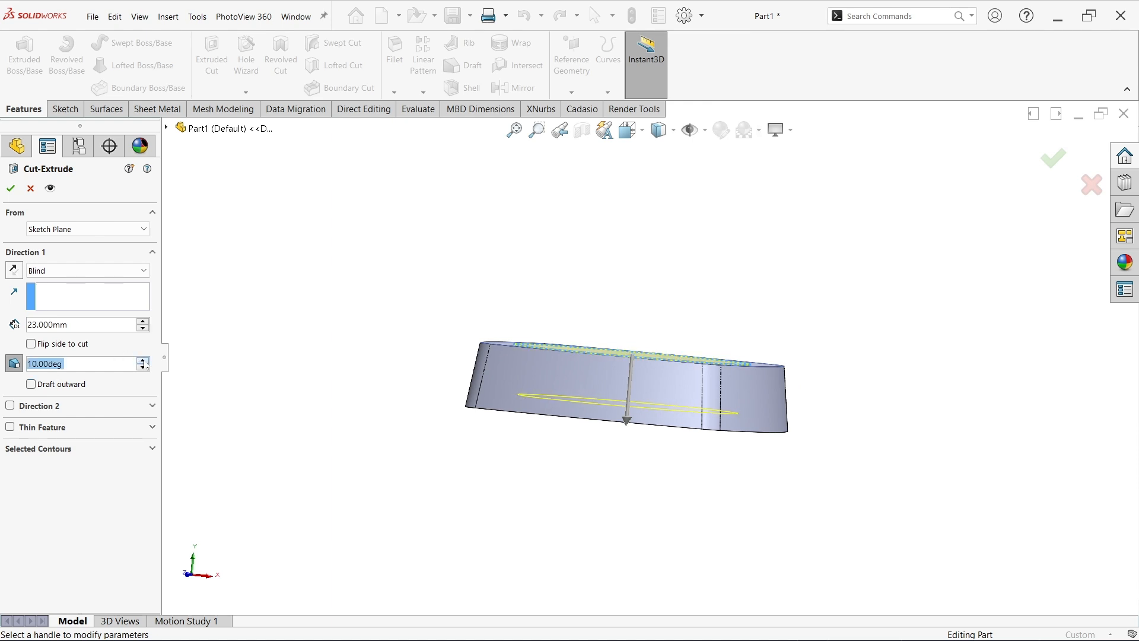
left_click(143, 360)
left_click(143, 360)
left_click(143, 360)
left_click(143, 360)
left_click(143, 360)
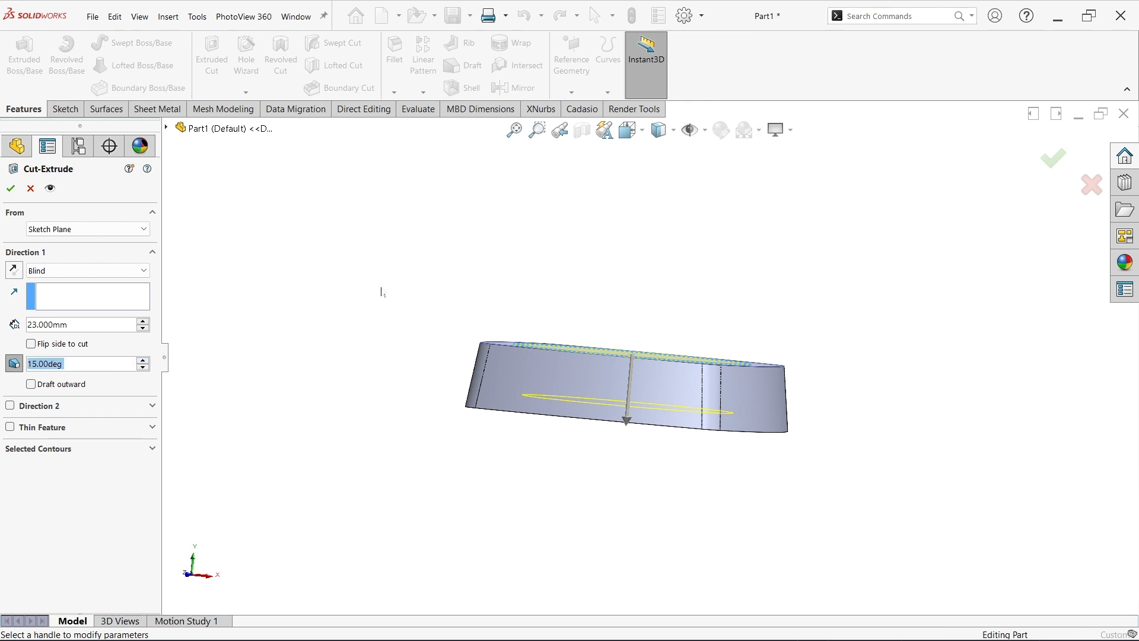
middle_click_drag(382, 288, 366, 323)
left_click(10, 188)
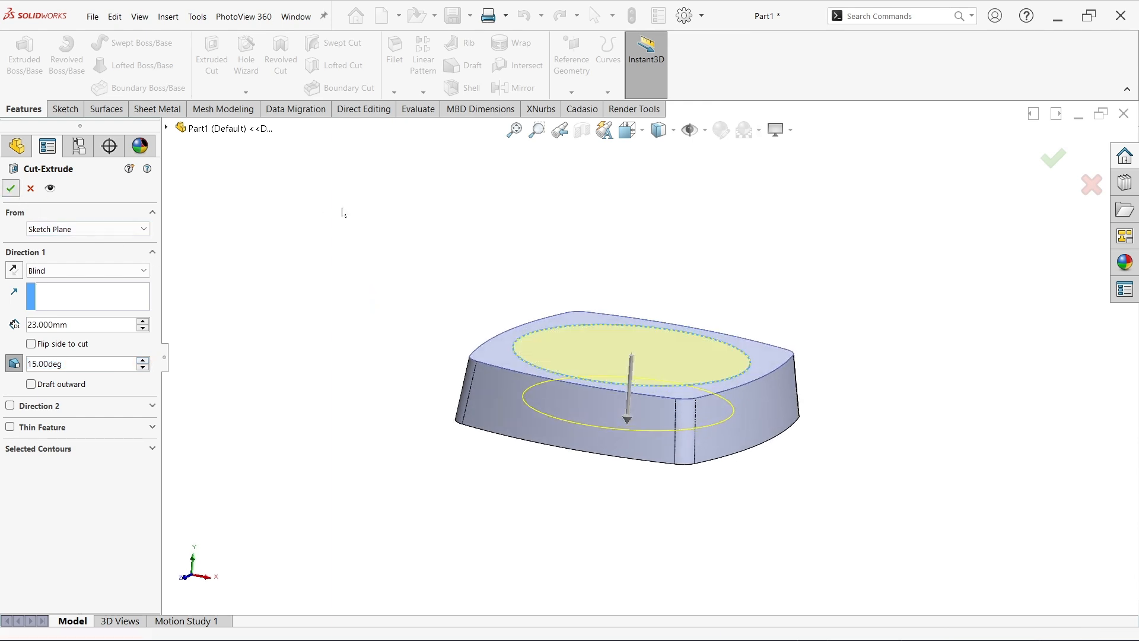
Step: Fillet the circular edge where the recess wall meets its floor
middle_click_drag(348, 211, 491, 349)
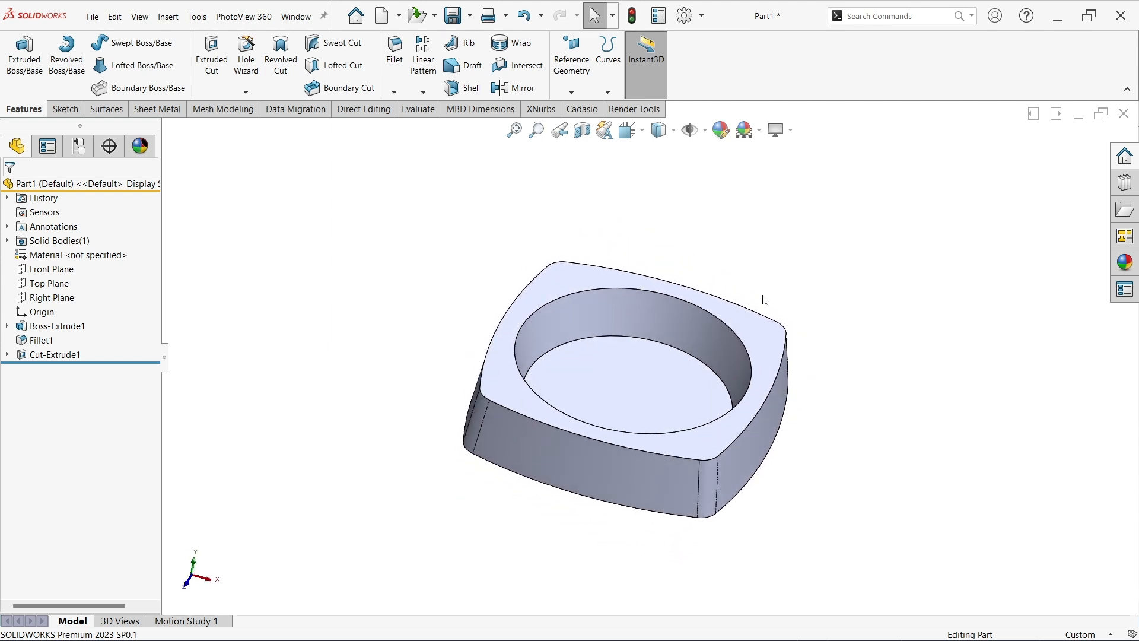
scroll(762, 296, "down", 2)
middle_click_drag(729, 278, 691, 256)
scroll(569, 184, "up", 2)
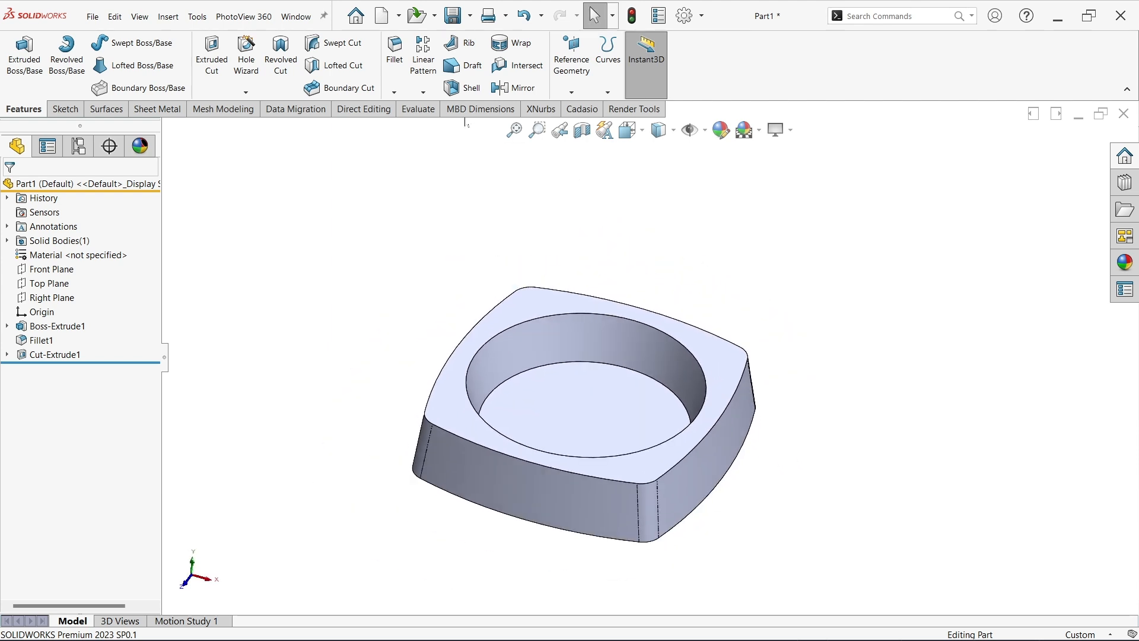
left_click(389, 70)
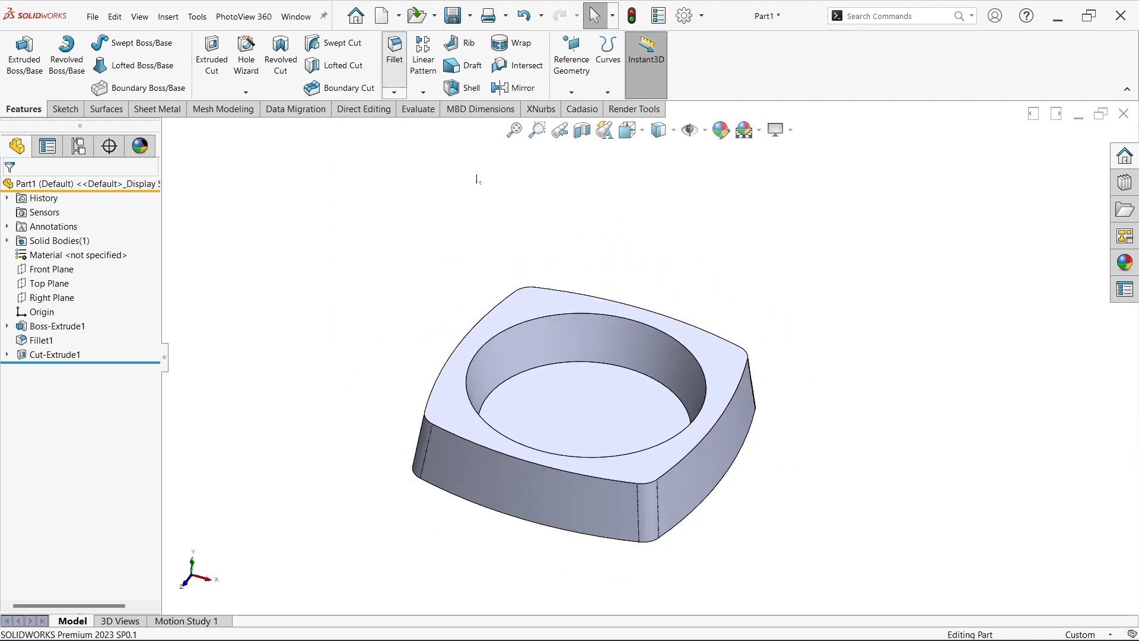
middle_click_drag(823, 343, 814, 312)
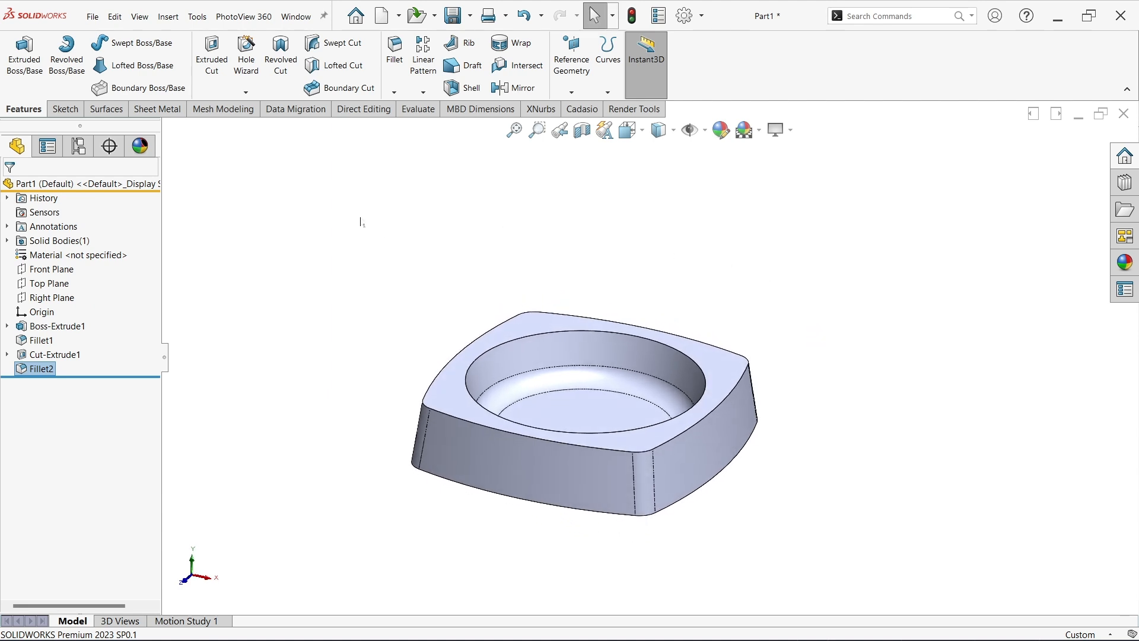
Step: Open a sketch on the Front Plane and draw a circle of about 4.3 mm radius centred on the body's top edge midpoint
left_click(51, 270)
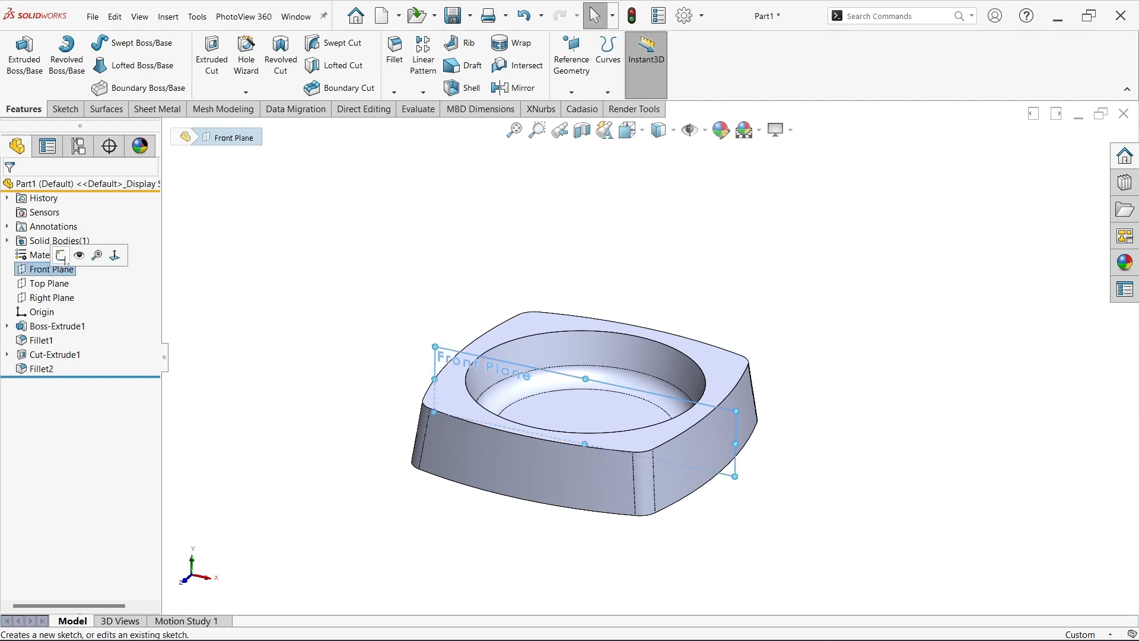
left_click(66, 257)
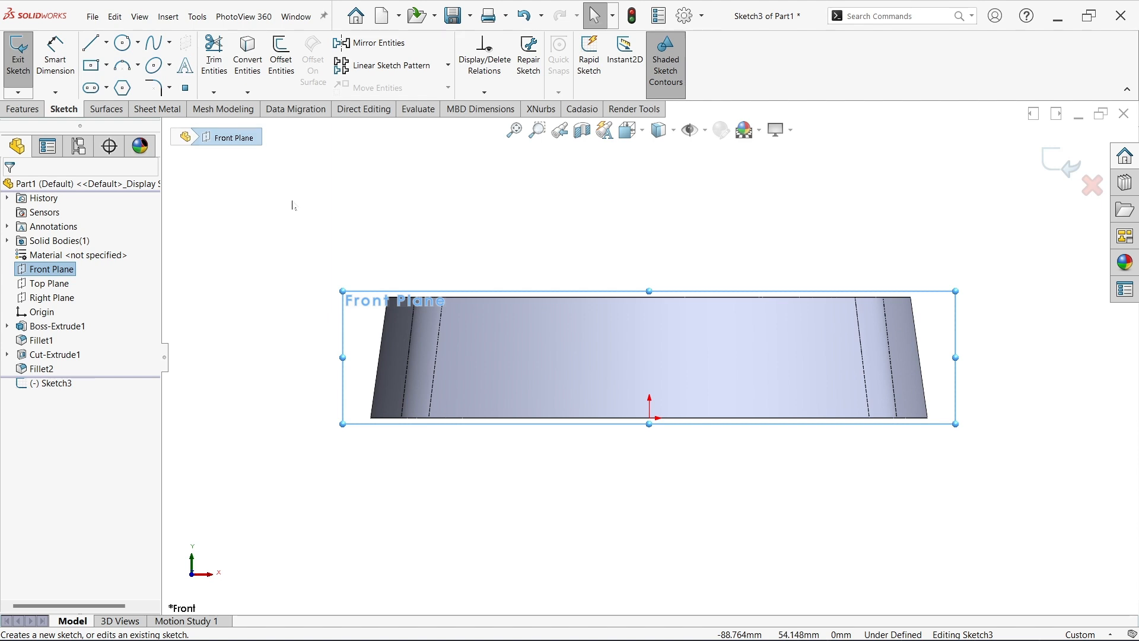
left_click(408, 228)
left_click(123, 42)
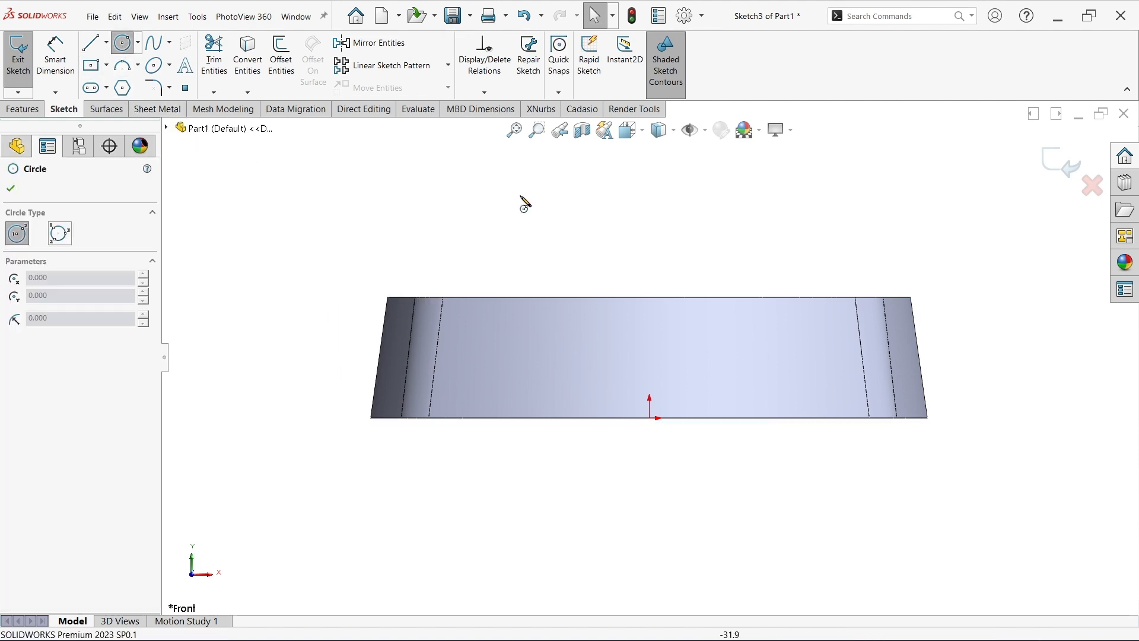
left_click(650, 298)
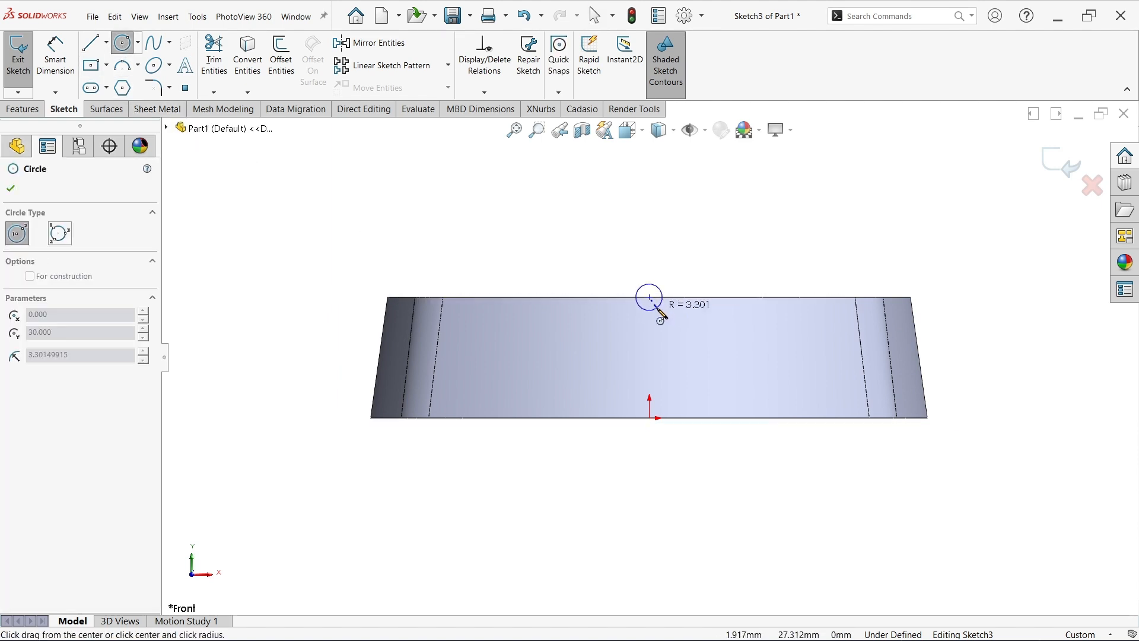
left_click(657, 314)
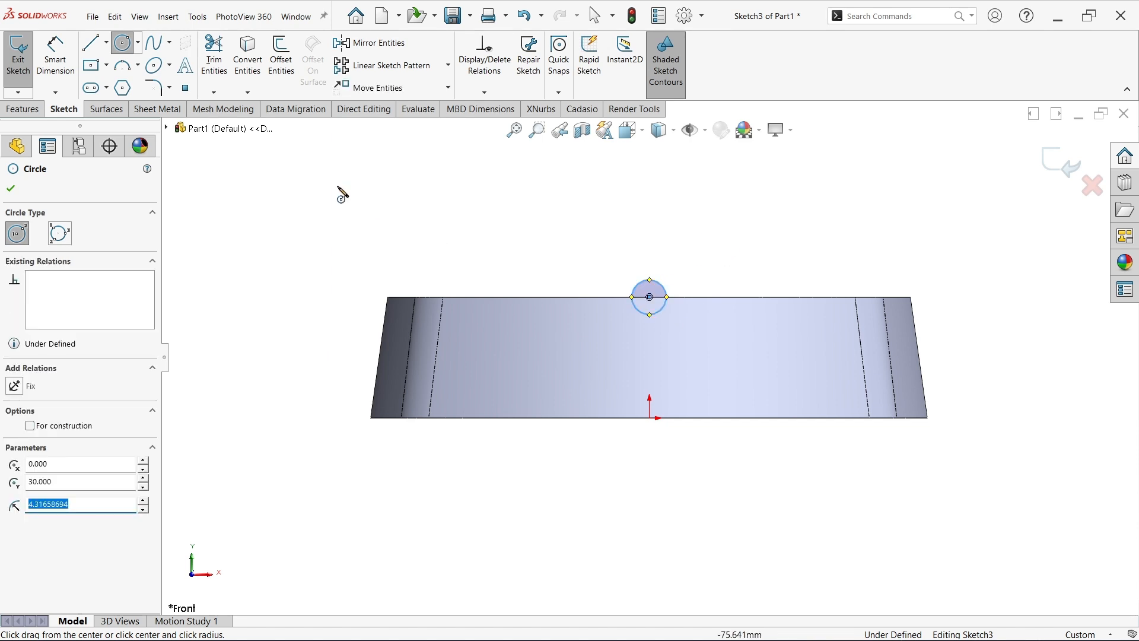
Step: Dimension the Front Plane circle's diameter as 8 mm and finish the sketch
left_click(56, 54)
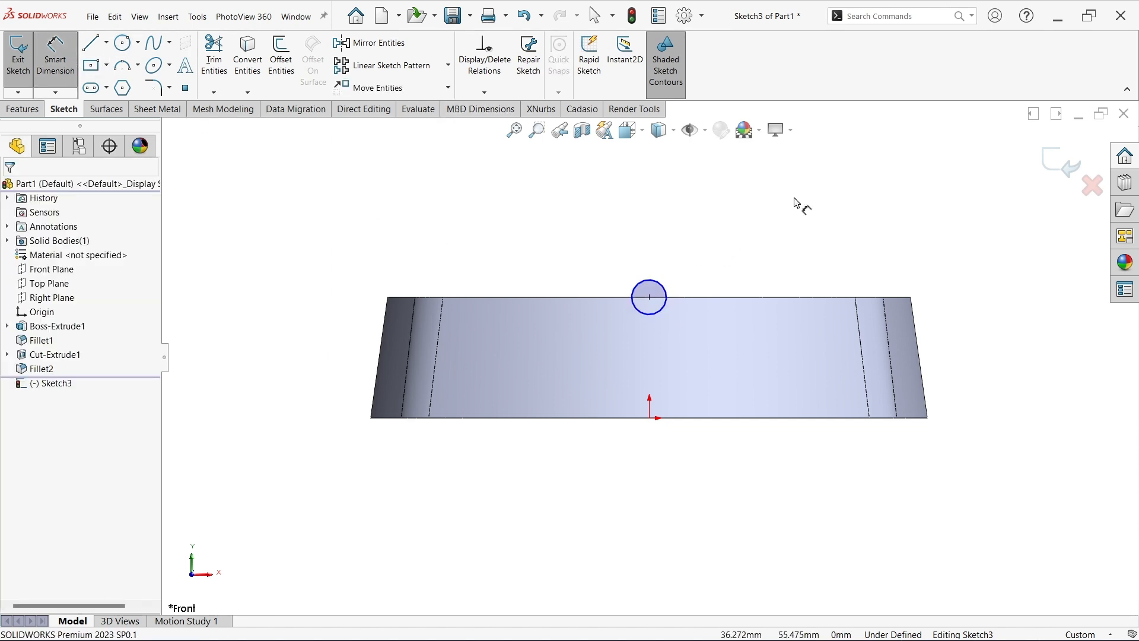
left_click(657, 283)
left_click(717, 240)
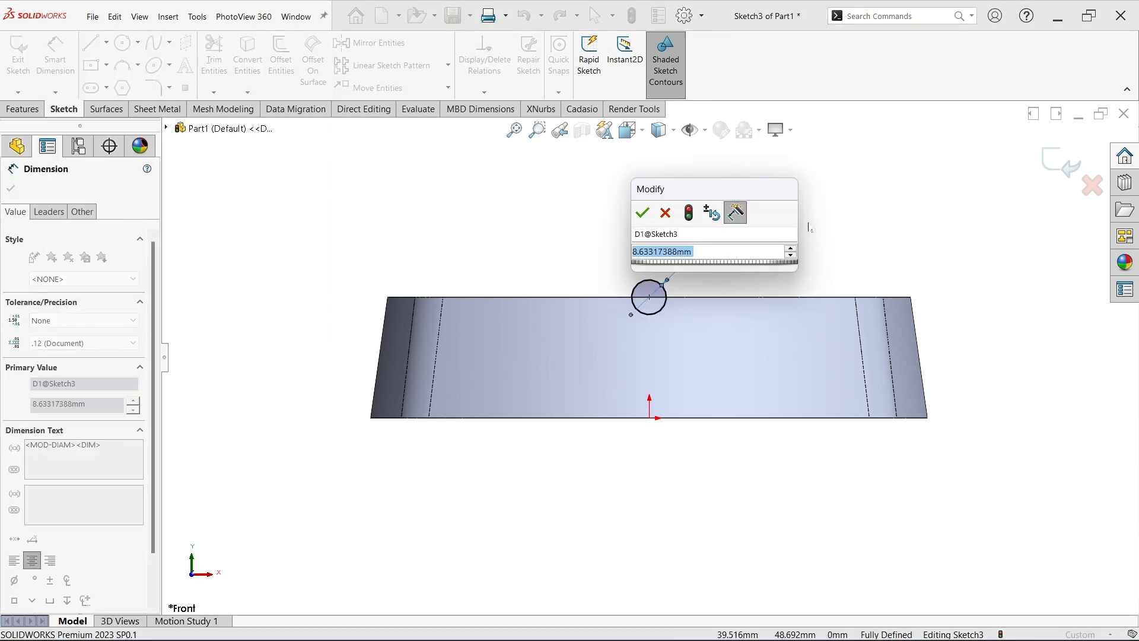
type("8")
key("Return")
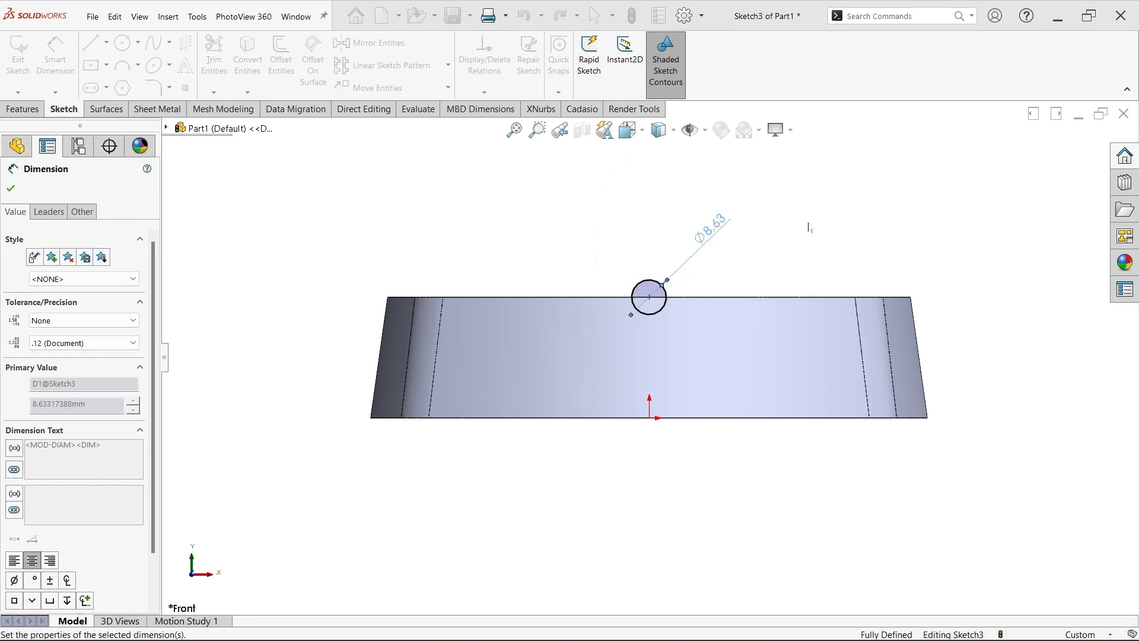
left_click(1048, 166)
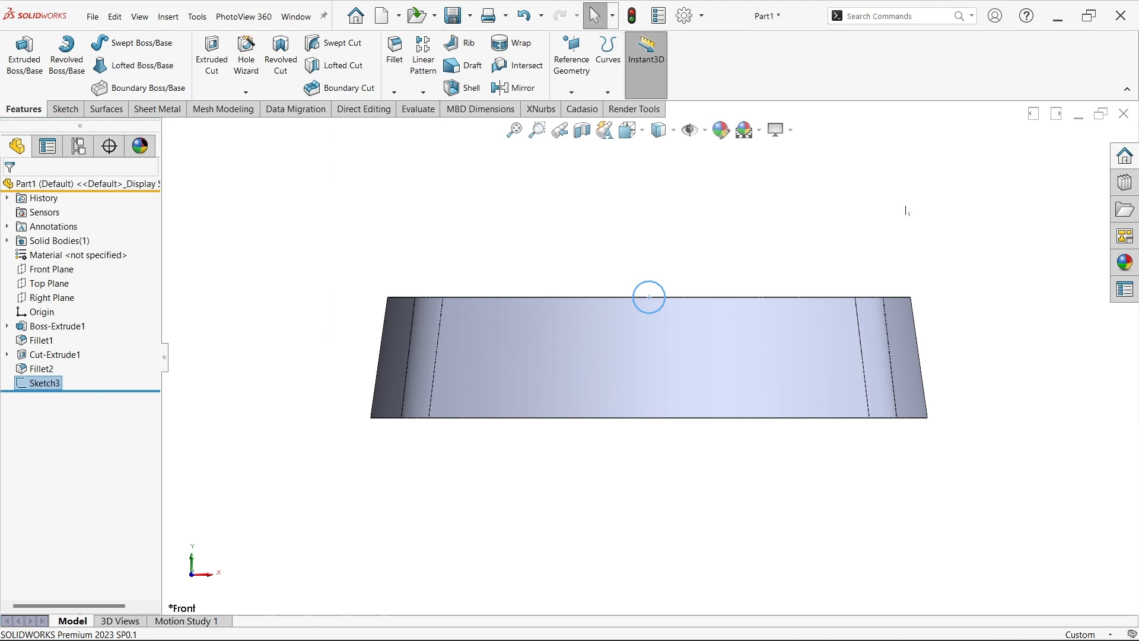
Step: Cut the Front Plane circle with the Through All - Both end condition to form two opposite rim grooves
left_click(211, 67)
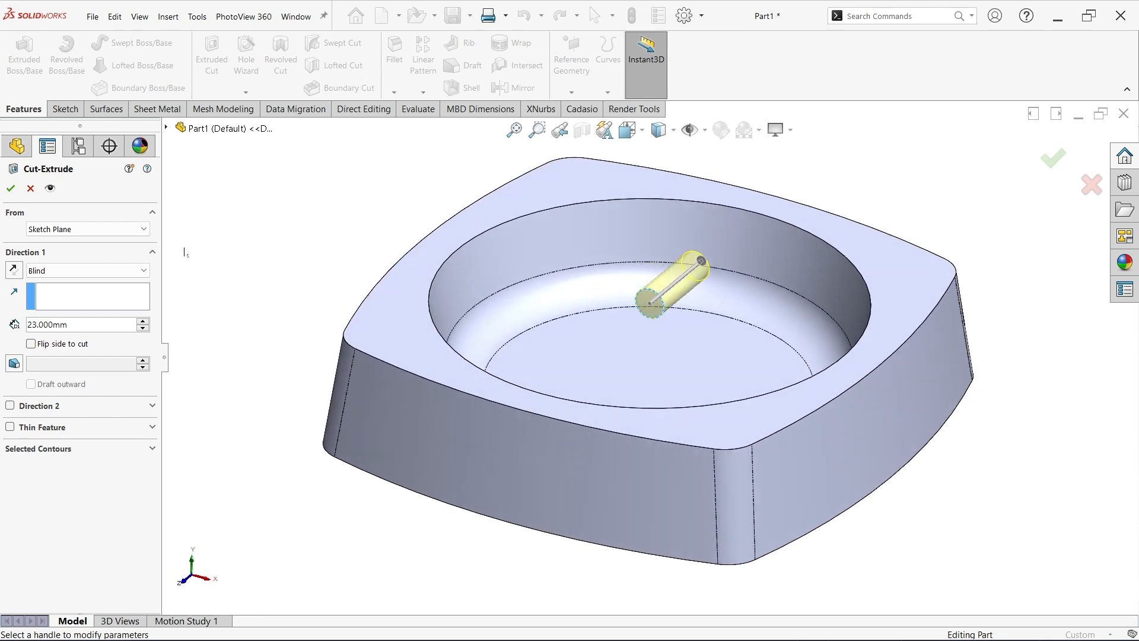
left_click(129, 271)
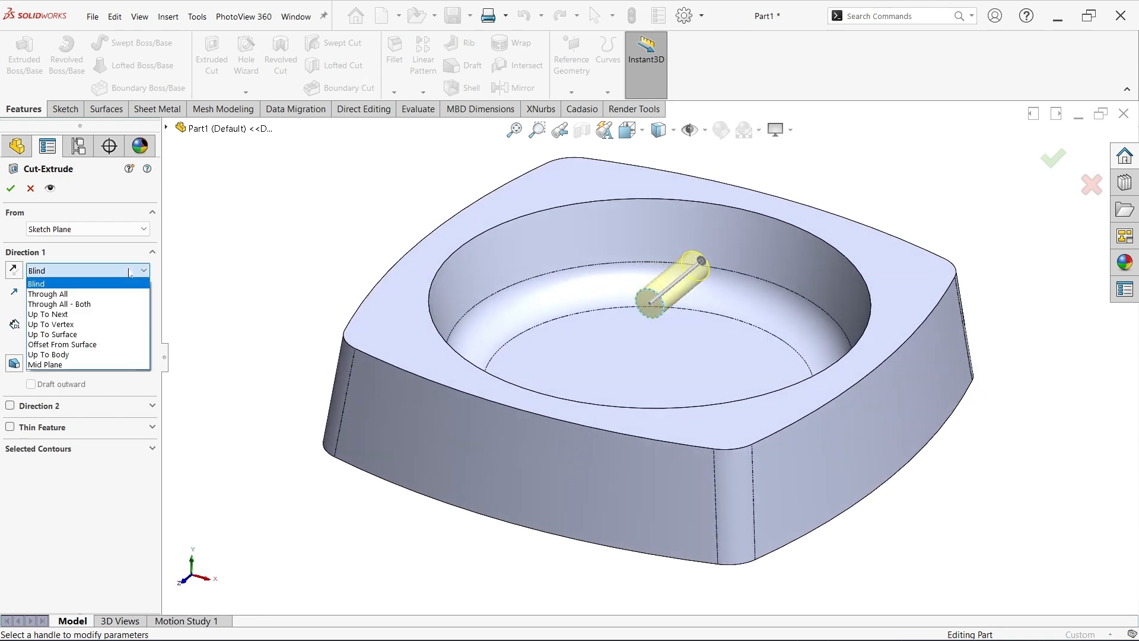
left_click(109, 304)
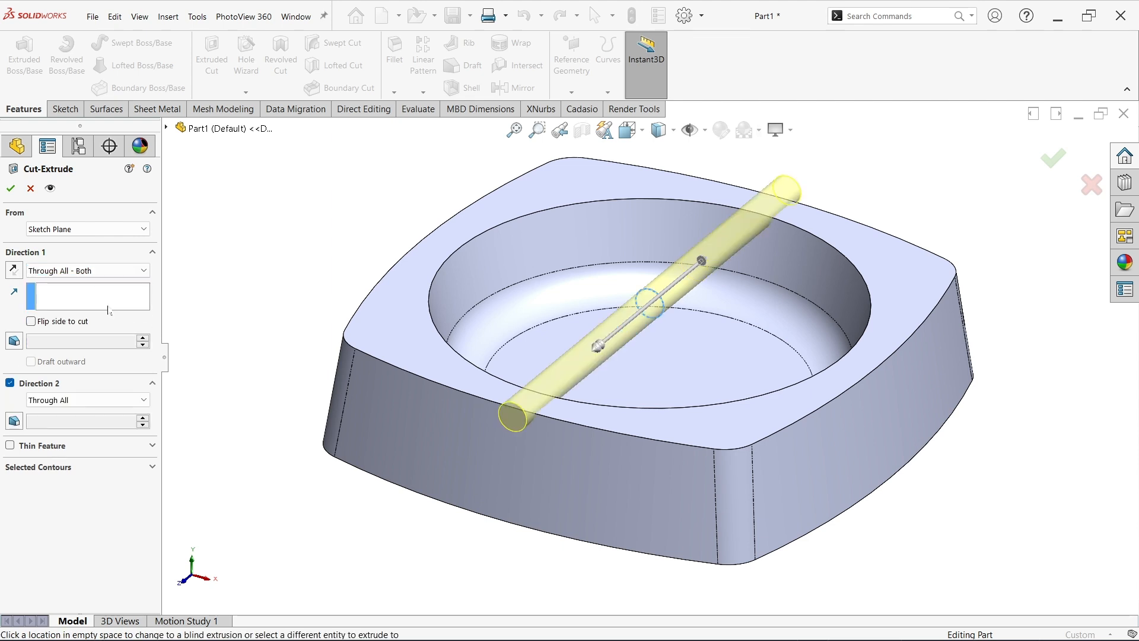
left_click(9, 187)
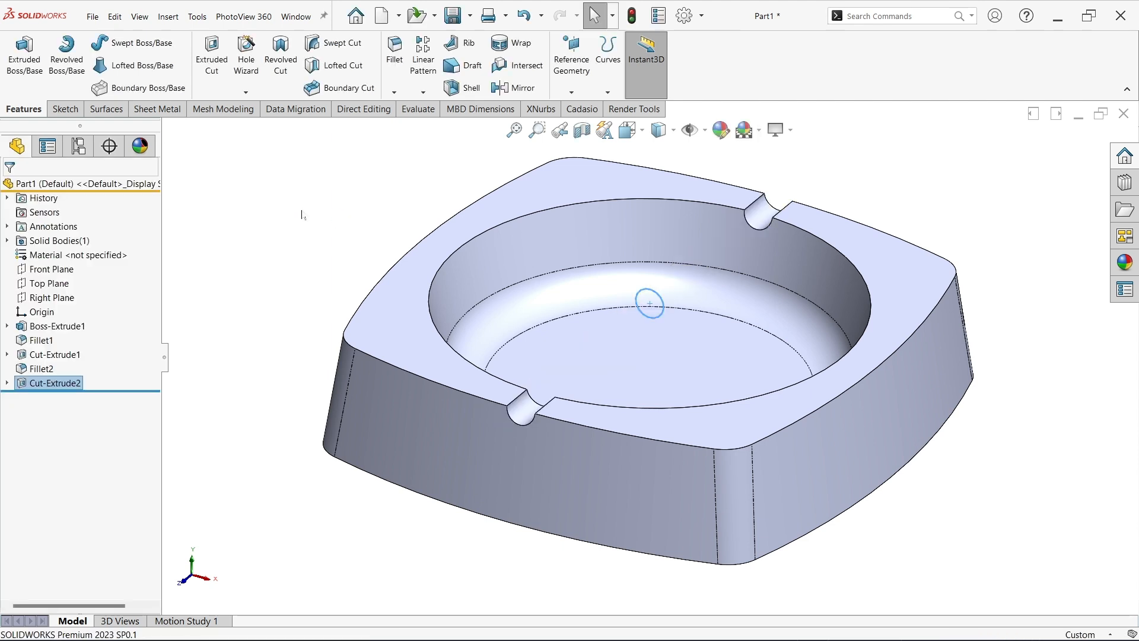
left_click(302, 228)
scroll(302, 229, "up", 2)
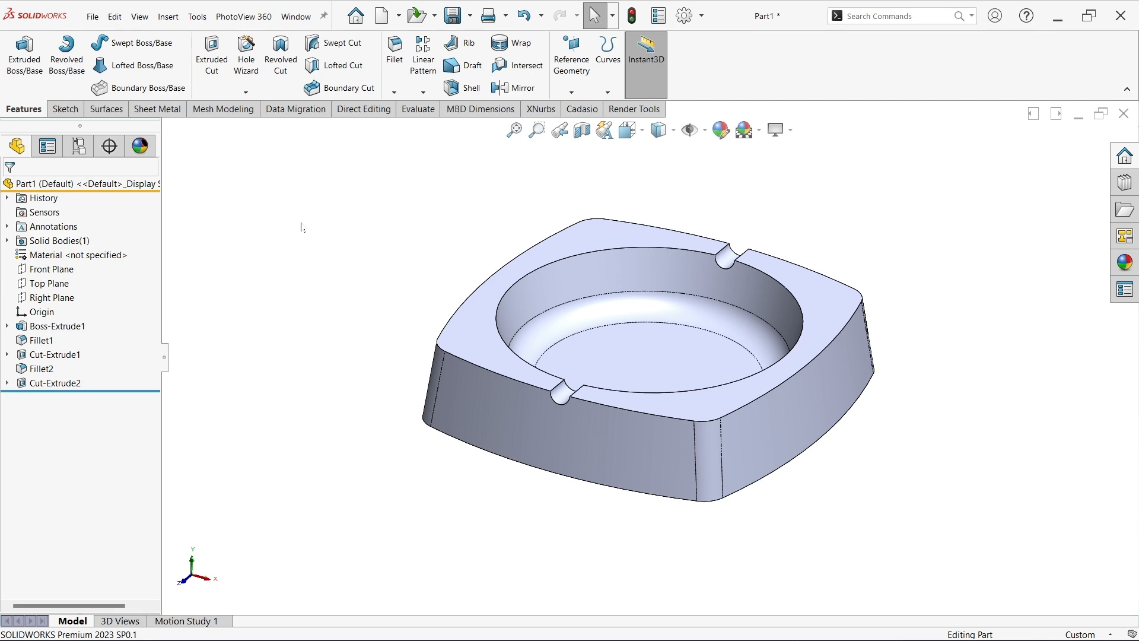
Step: Open a sketch on the Right Plane and draw a circle of about 12.6 mm diameter centred on the body's top edge midpoint
left_click(57, 298)
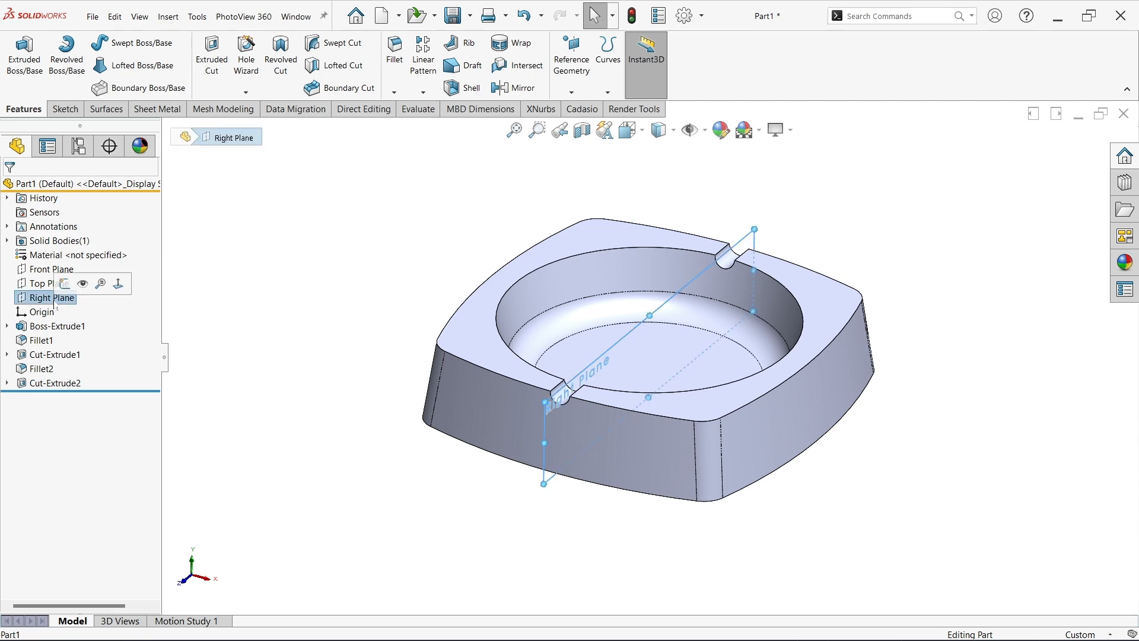
left_click(65, 288)
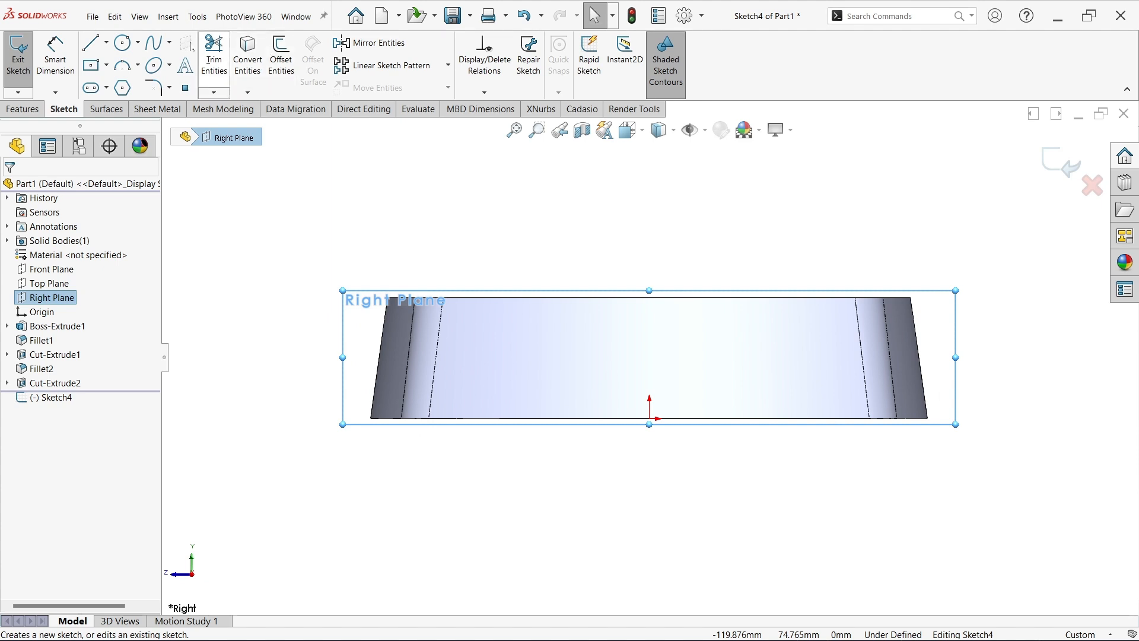
left_click(123, 44)
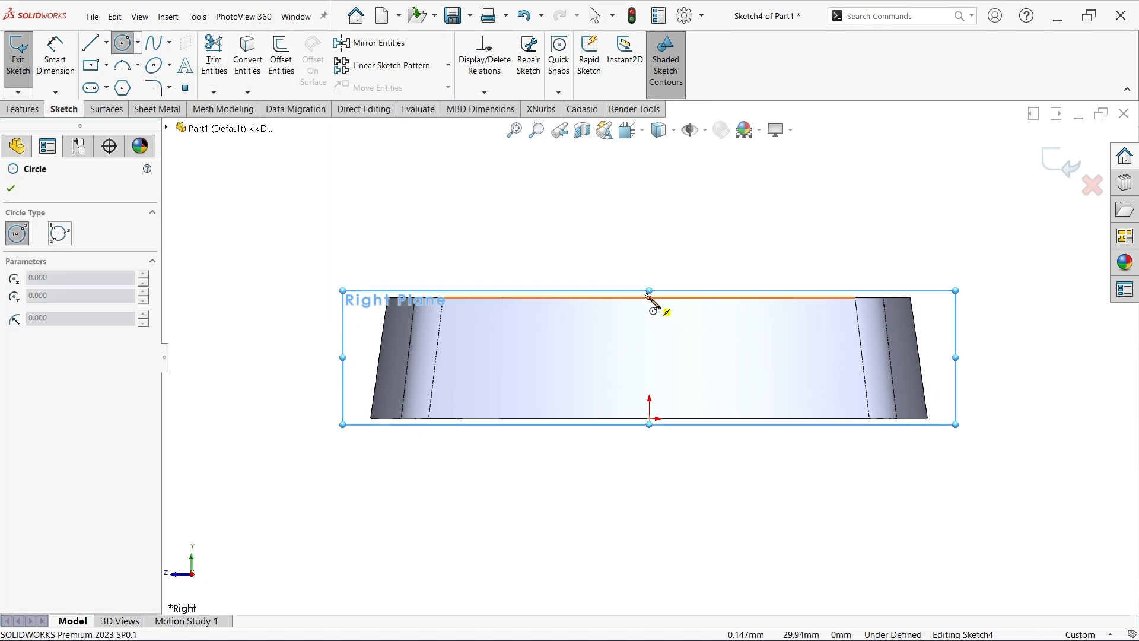
left_click(649, 297)
left_click(654, 273)
key("Escape")
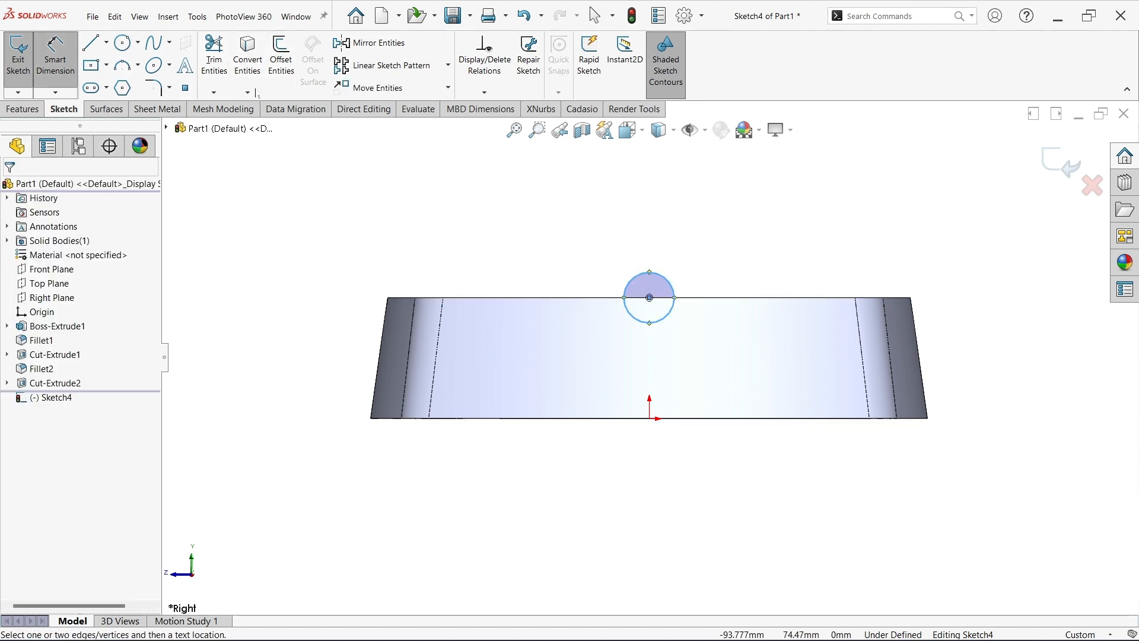
Step: Dimension the Right Plane circle's diameter as 8 mm and finish the sketch
left_click(639, 277)
left_click(699, 254)
left_click(715, 241)
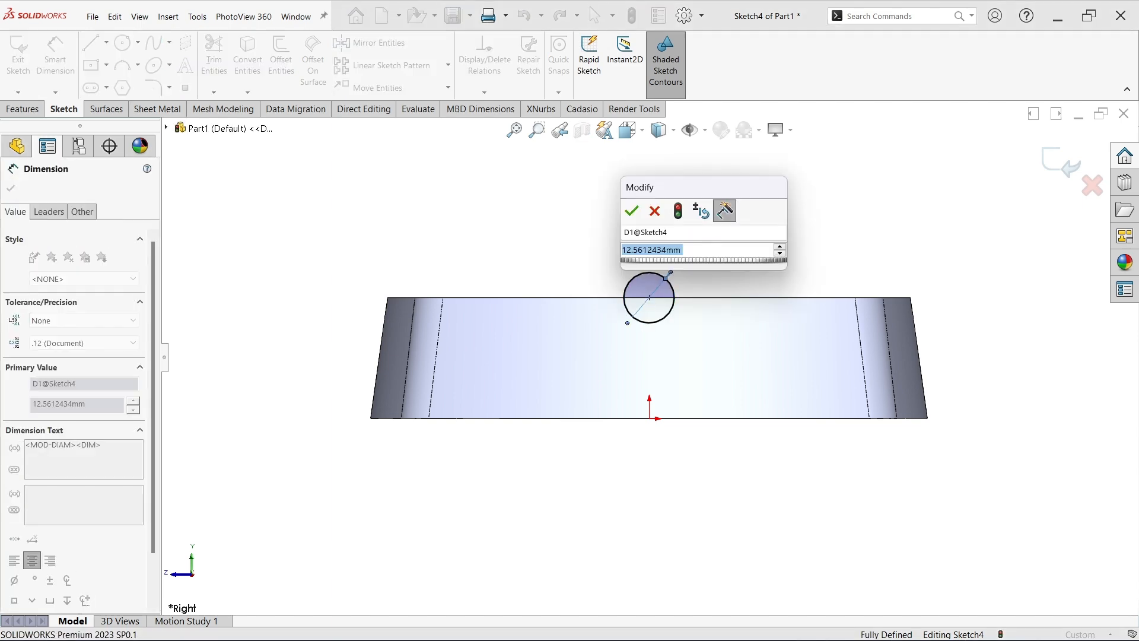
type("8")
key("Return")
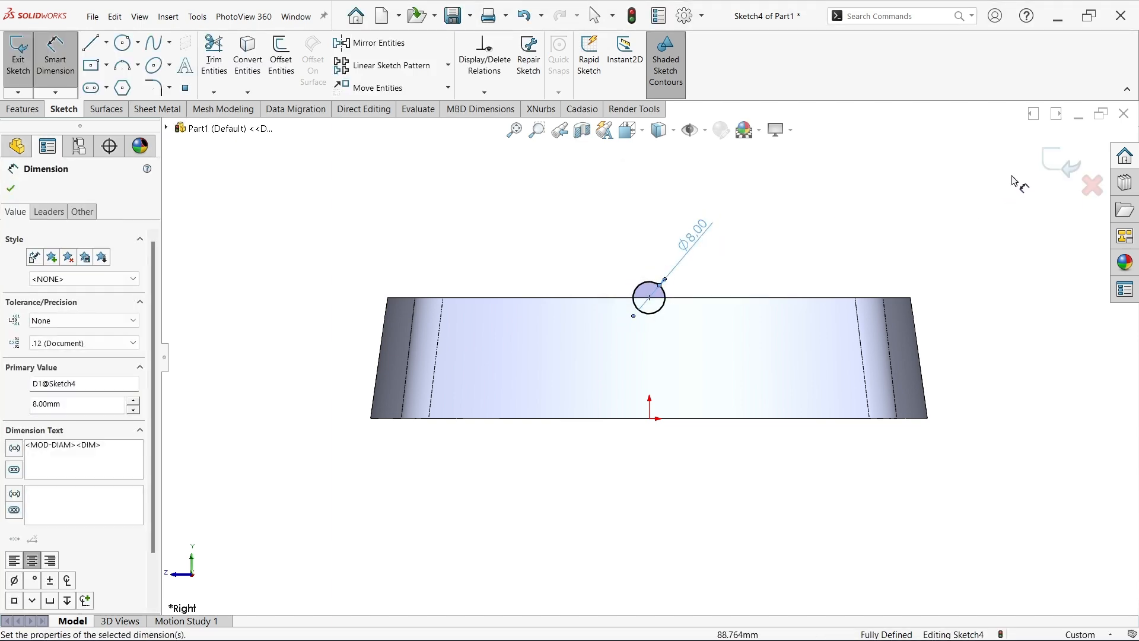
left_click(1052, 165)
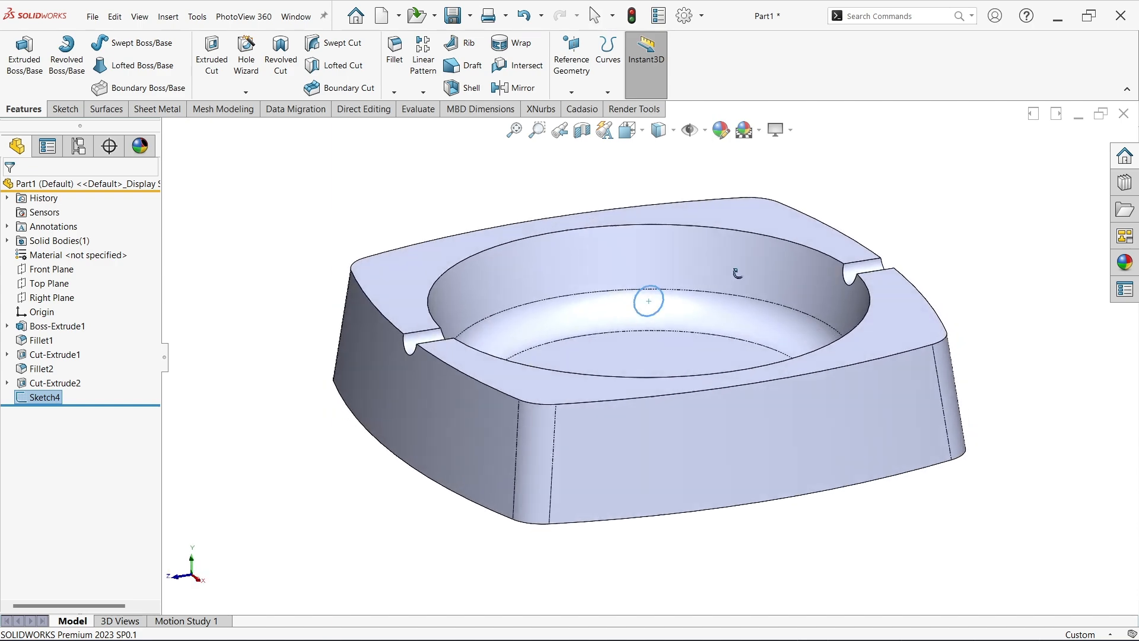
Step: Cut the Right Plane circle with the Through All - Both end condition to form the other two rim grooves
left_click(212, 59)
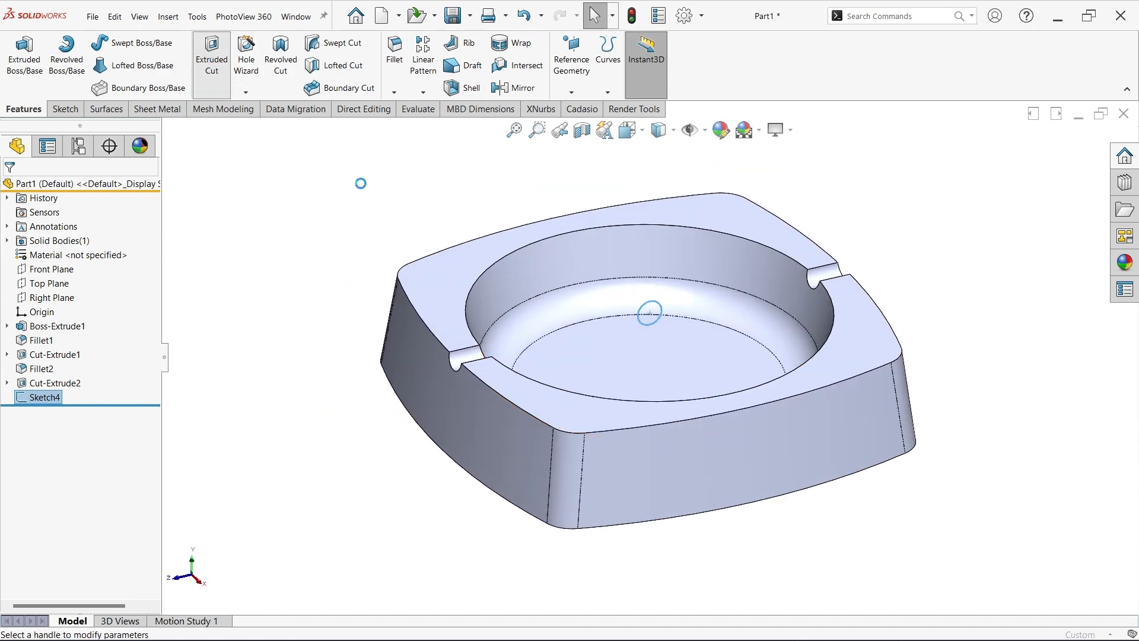
left_click(89, 271)
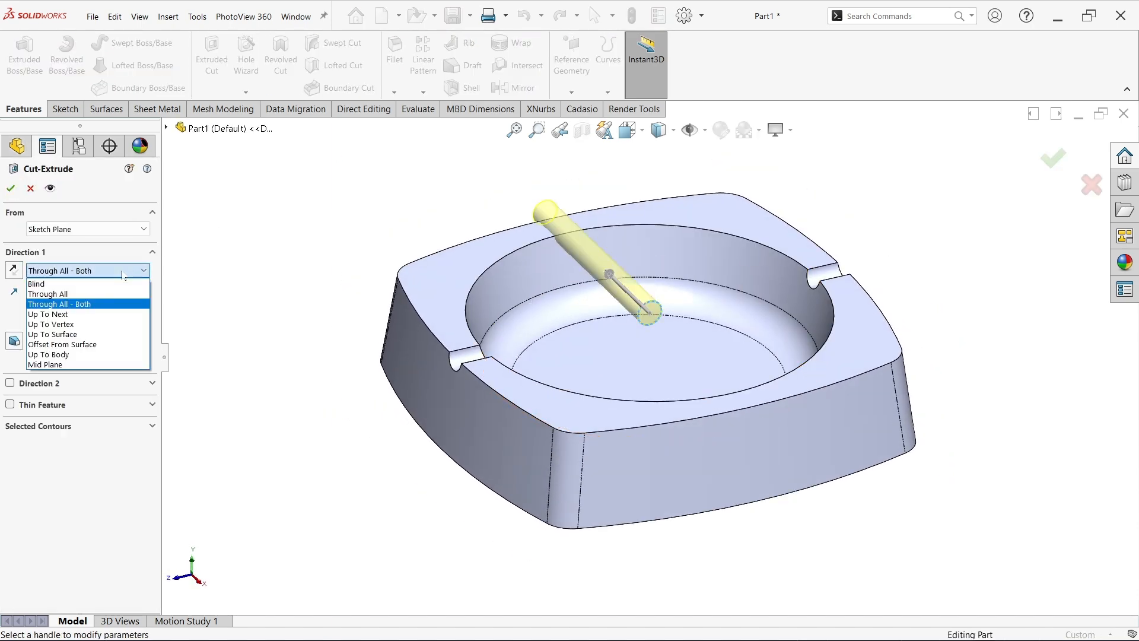
left_click(104, 306)
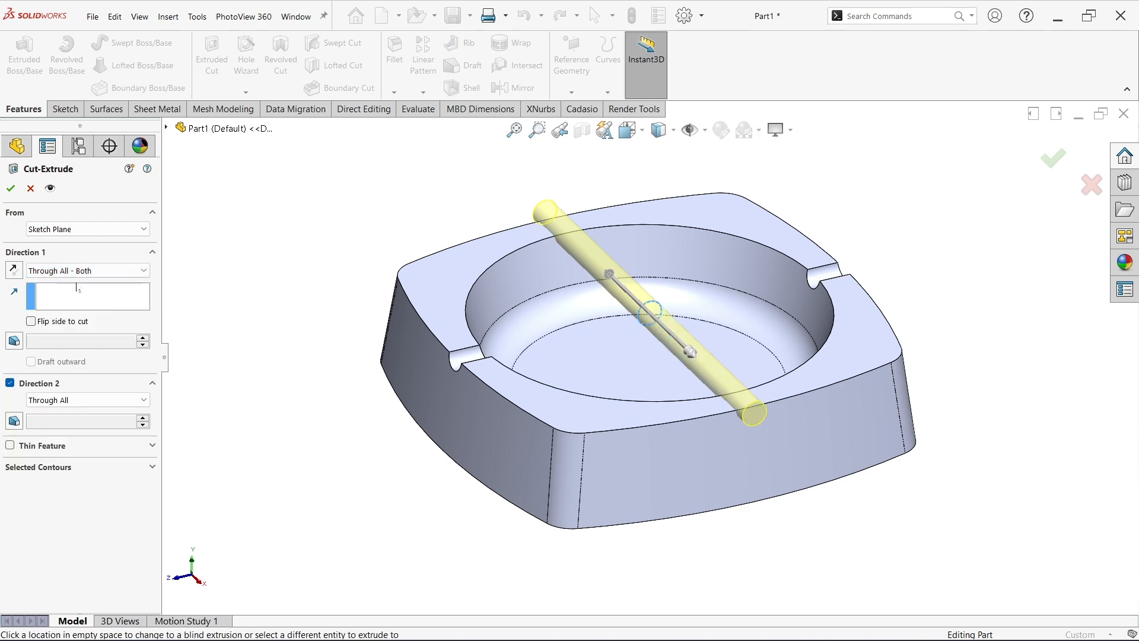
left_click(10, 188)
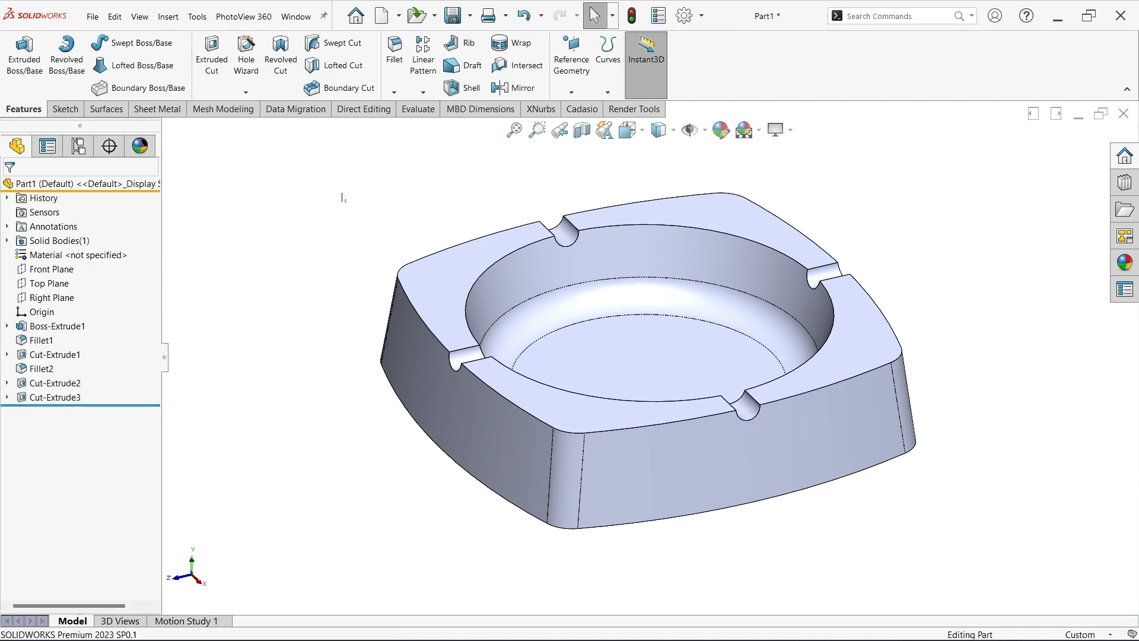
Step: Start a constant-size fillet on the grooved body and set its radius to 5 mm
middle_click_drag(340, 193, 359, 255)
scroll(804, 321, "down", 3)
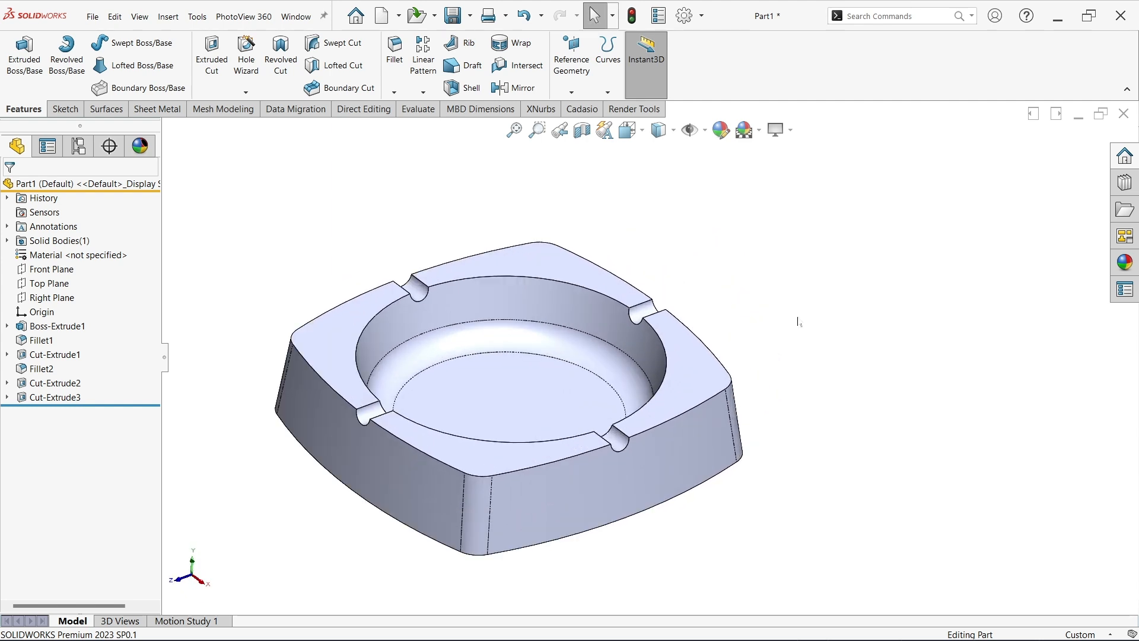
left_click(393, 59)
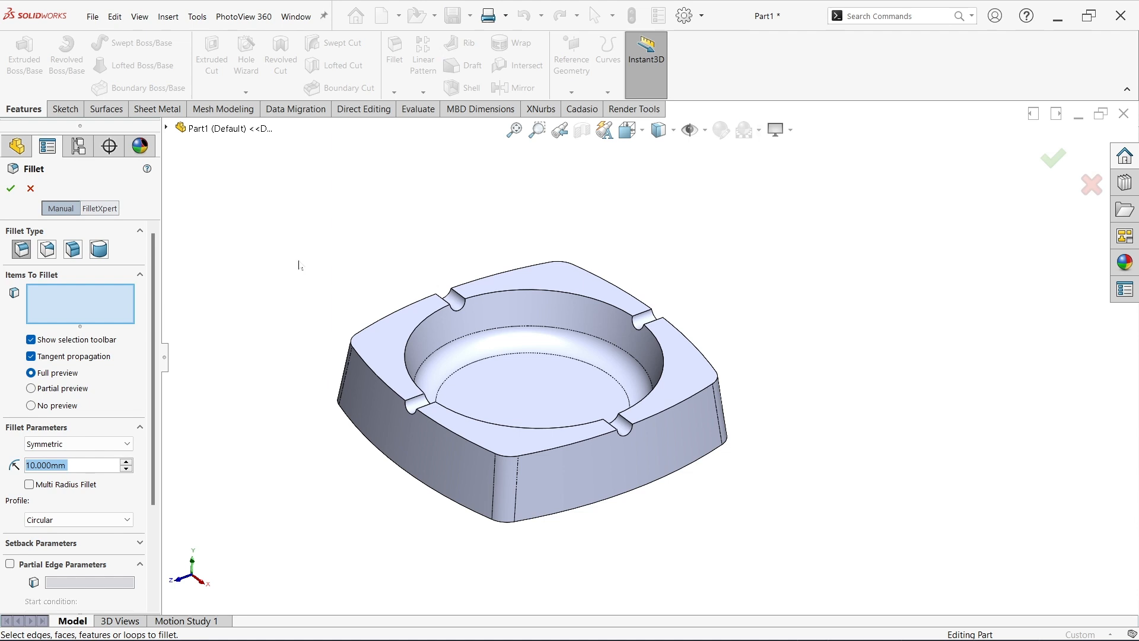
type("5")
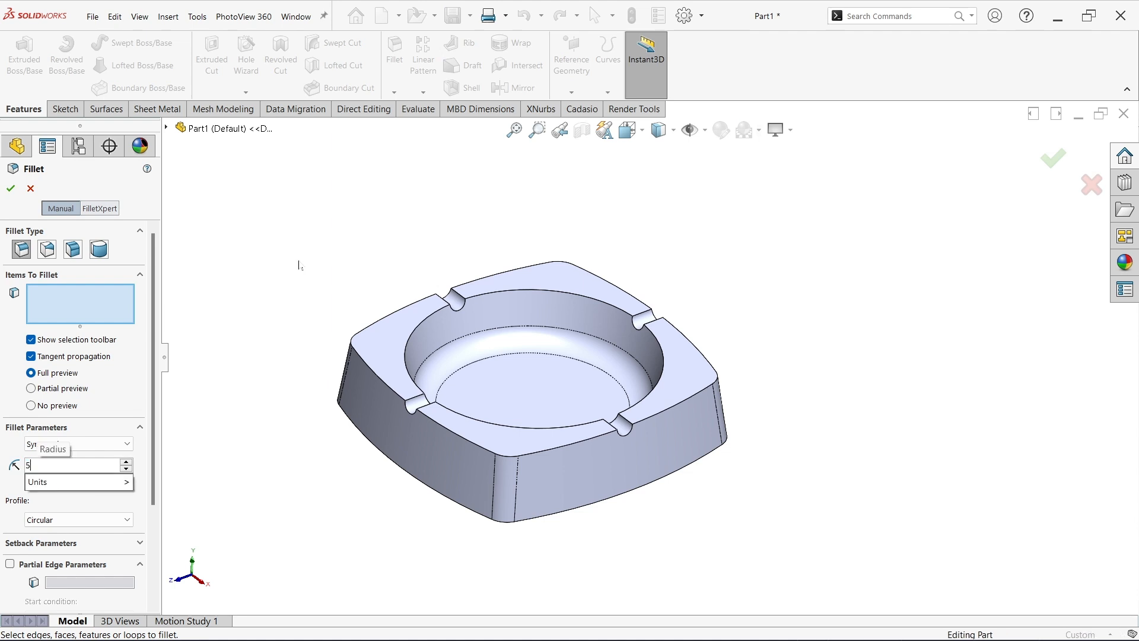
key("Return")
left_click(382, 356)
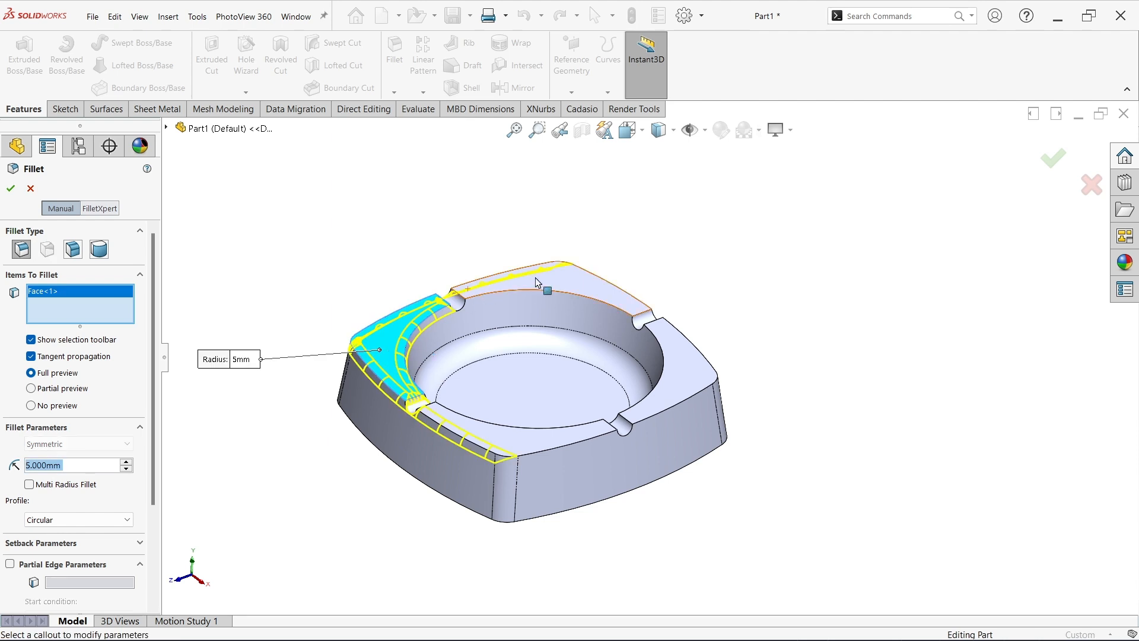
left_click(564, 289)
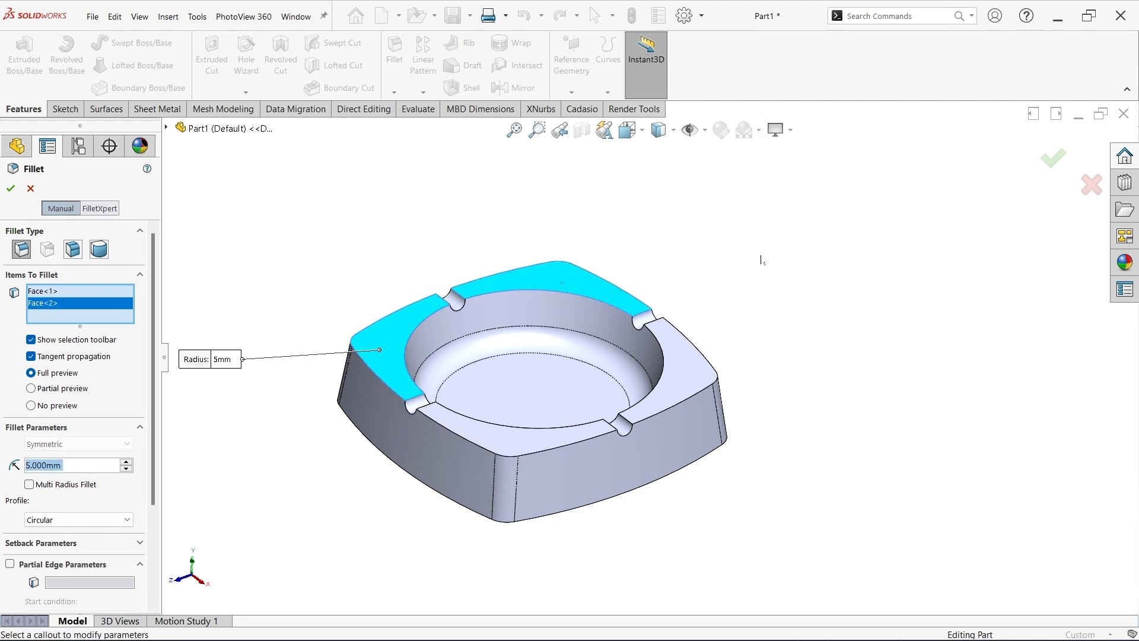
left_click(692, 389)
left_click(688, 392)
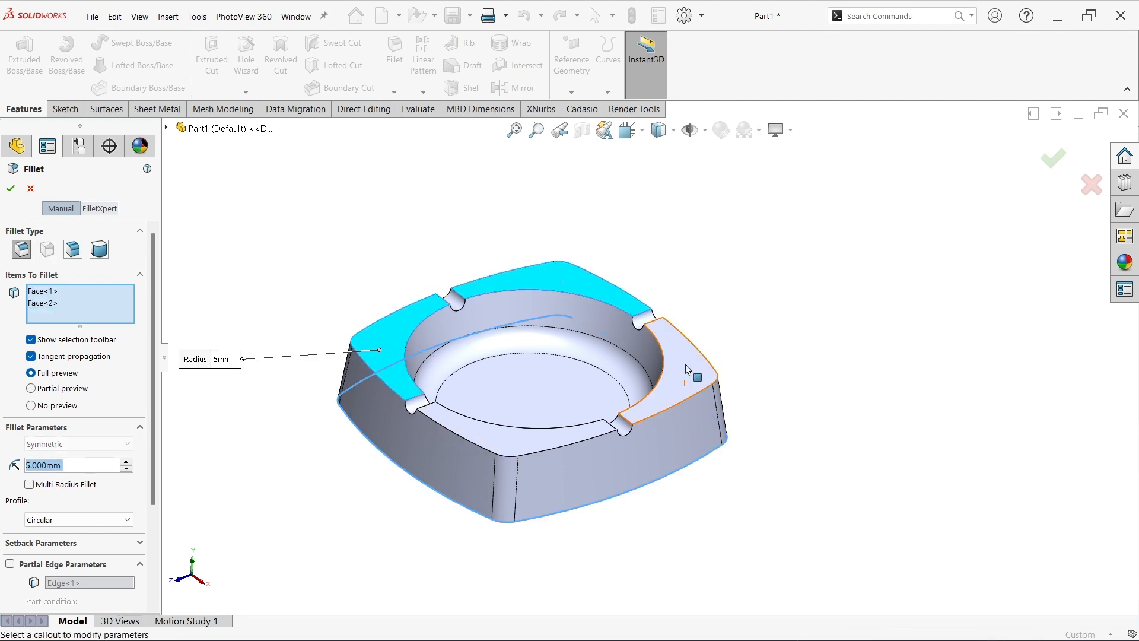
middle_click_drag(687, 369, 871, 279)
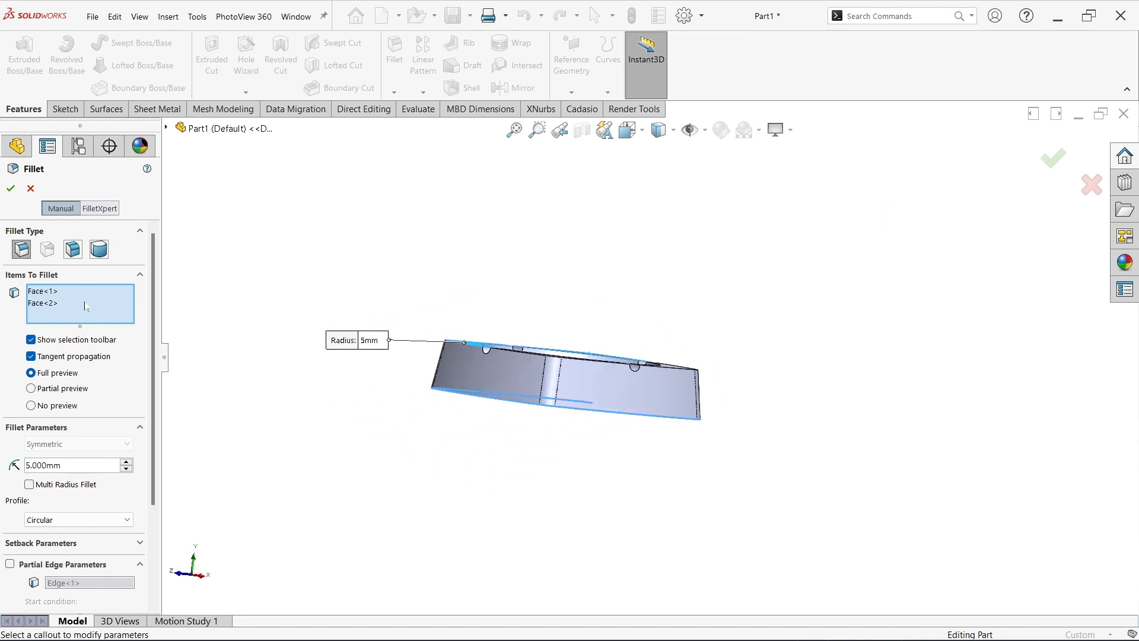
right_click(85, 306)
left_click(138, 323)
Step: Select the rim's four flat top faces for the fillet and set the radius to 3 mm
middle_click_drag(451, 297, 514, 362)
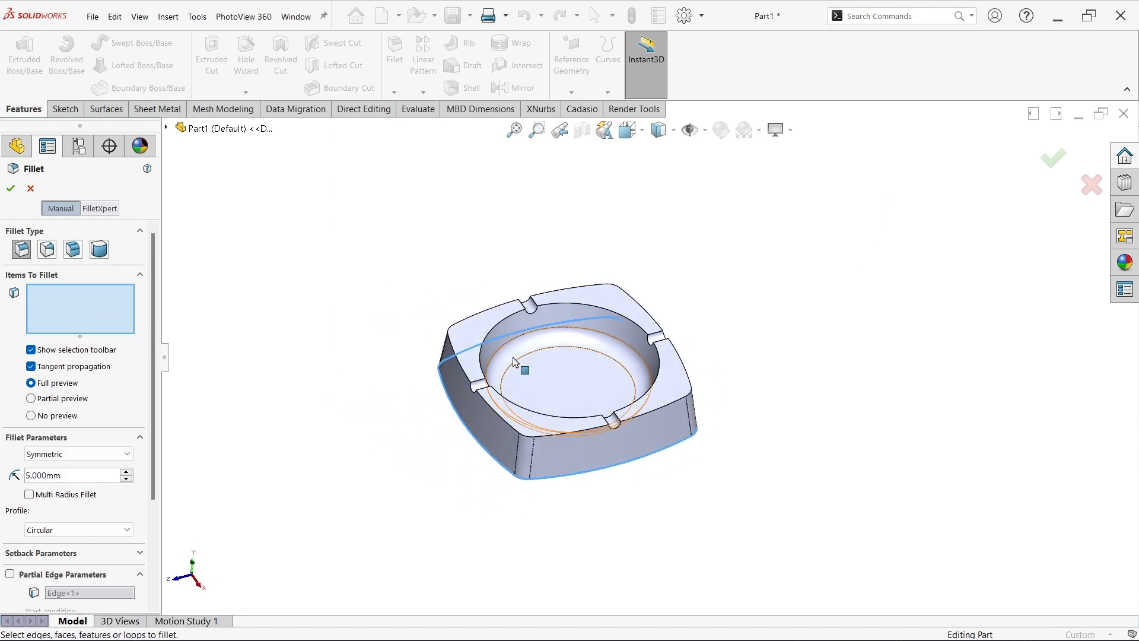
scroll(514, 362, "down", 3)
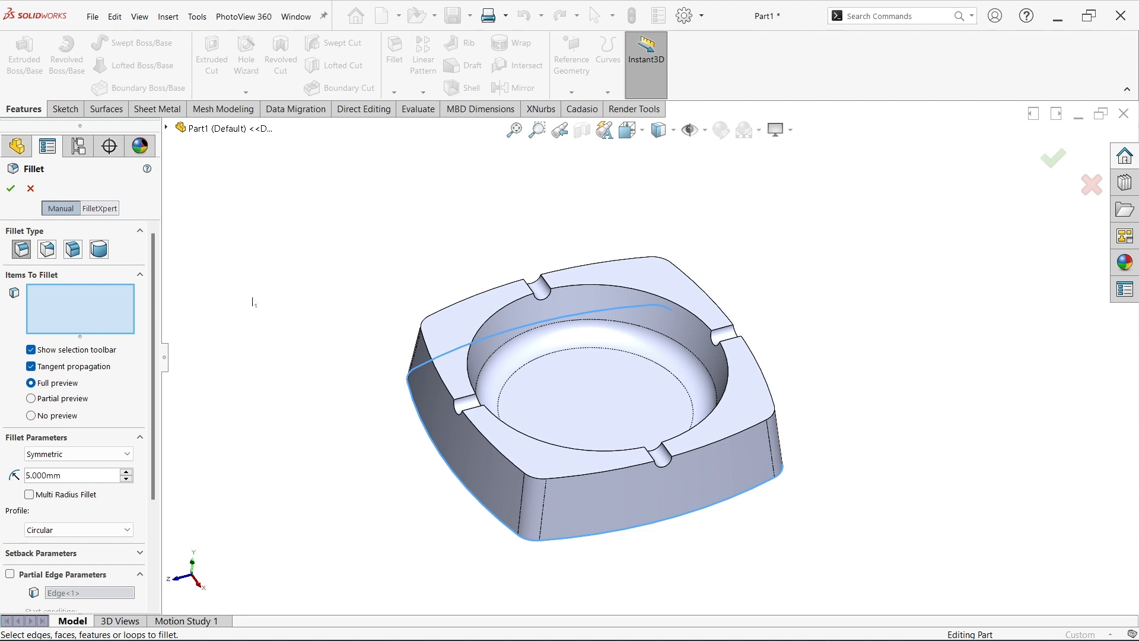
left_click(448, 336)
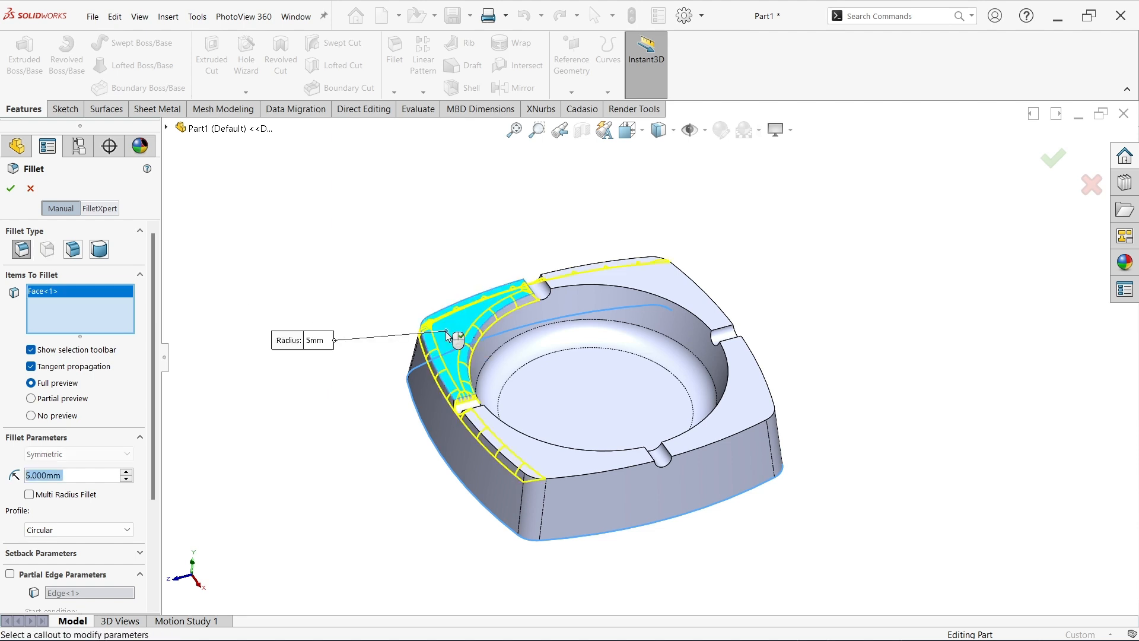
left_click(568, 464)
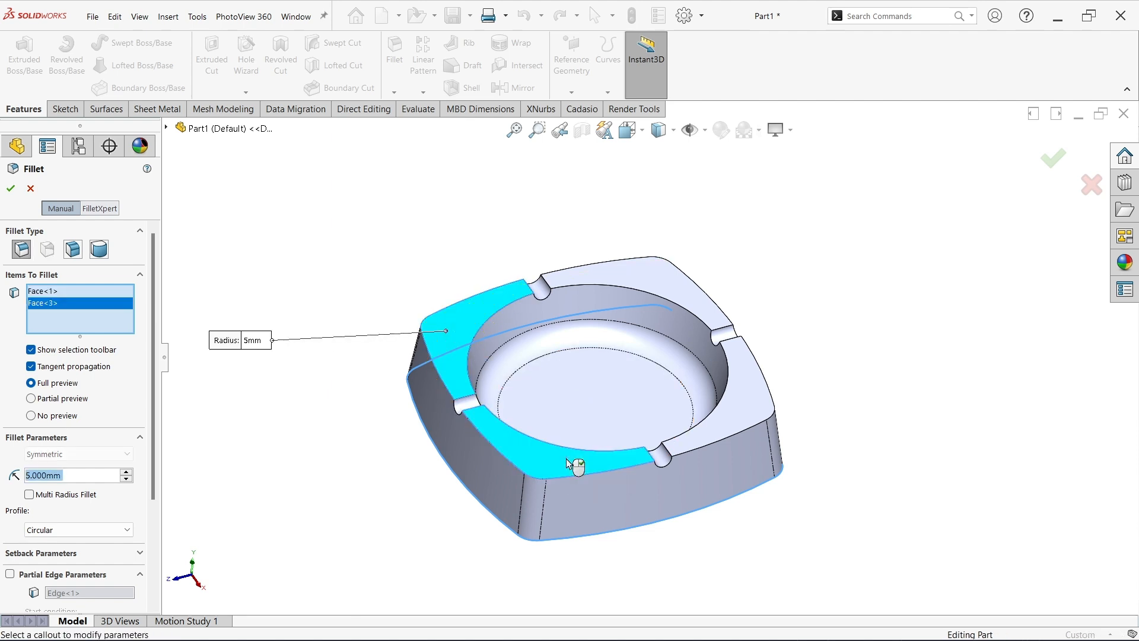
left_click(749, 419)
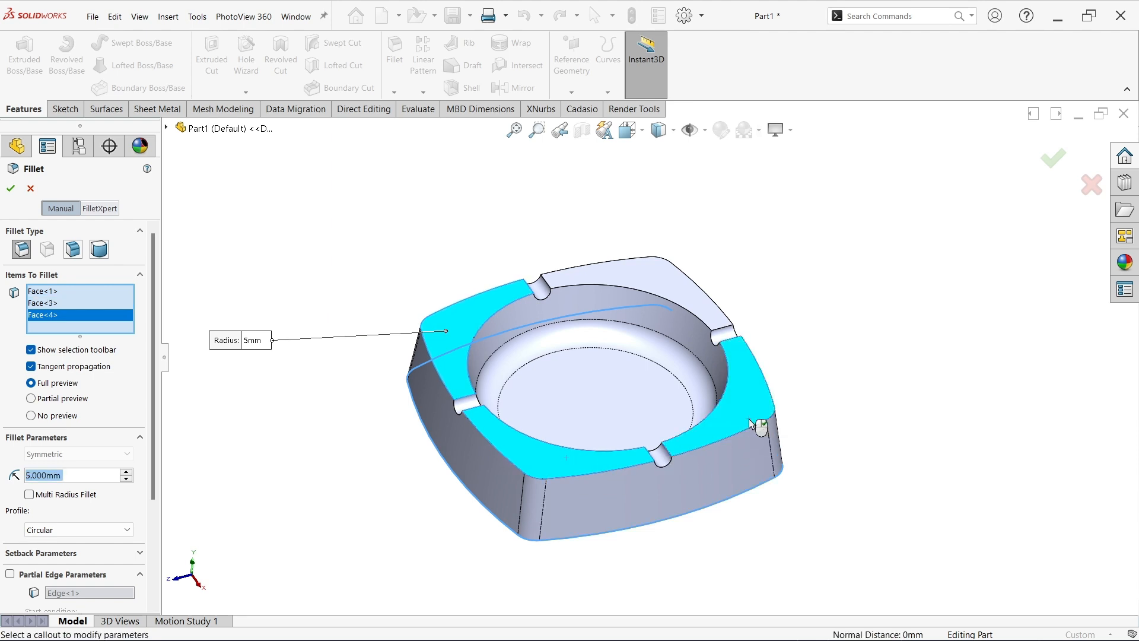
left_click(681, 287)
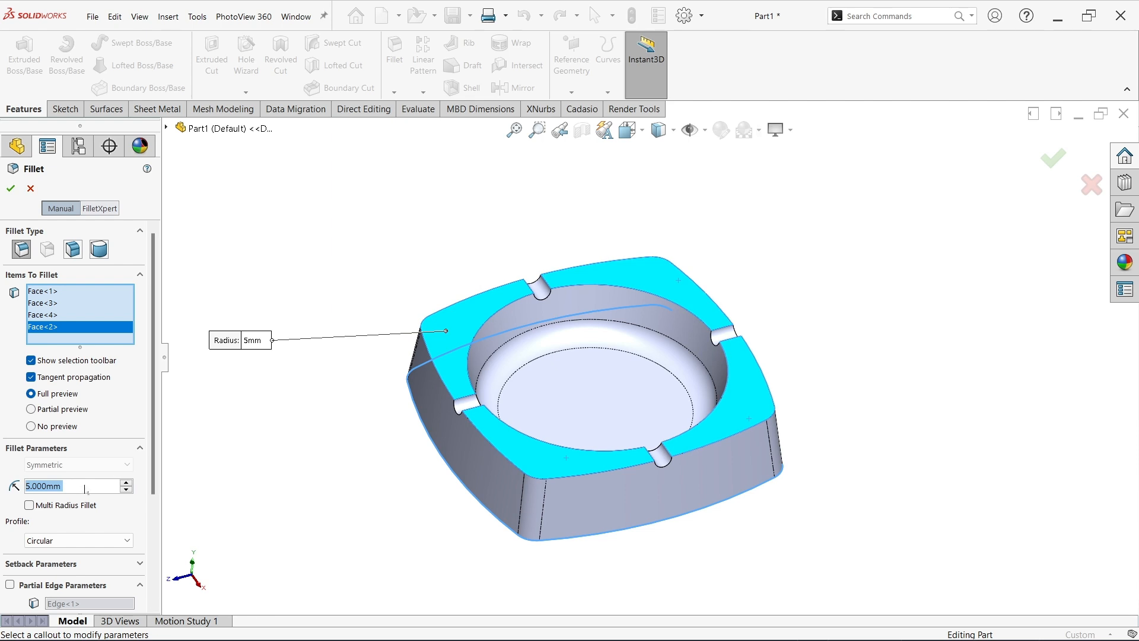
type("3")
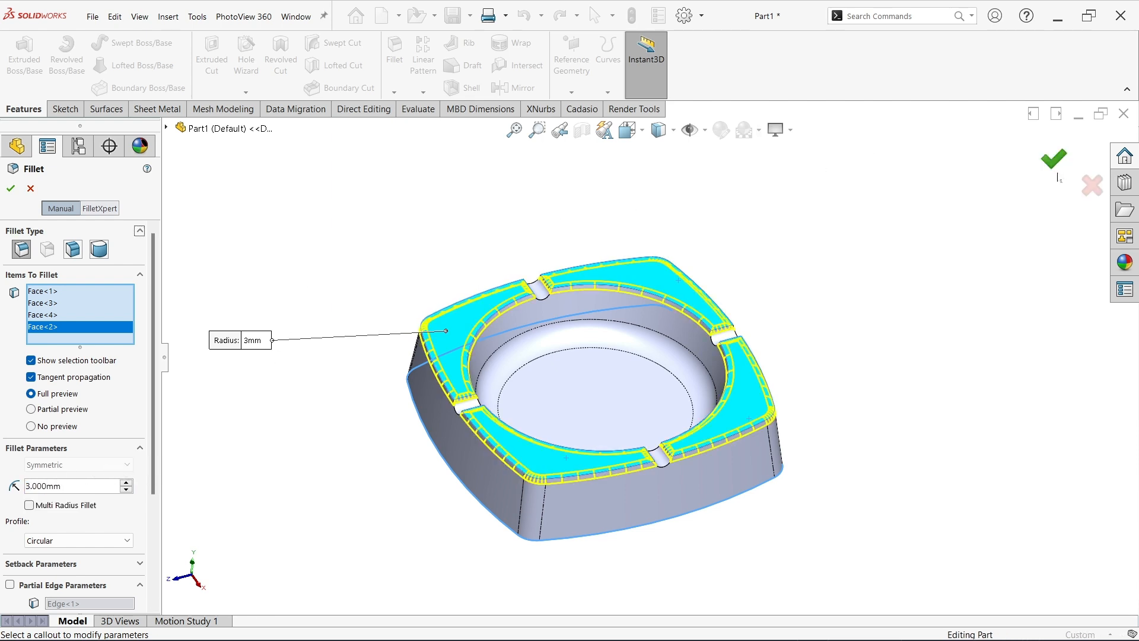
Step: Add the four groove faces to the 3 mm rim fillet and apply it
scroll(520, 242, "down", 2)
left_click(603, 356)
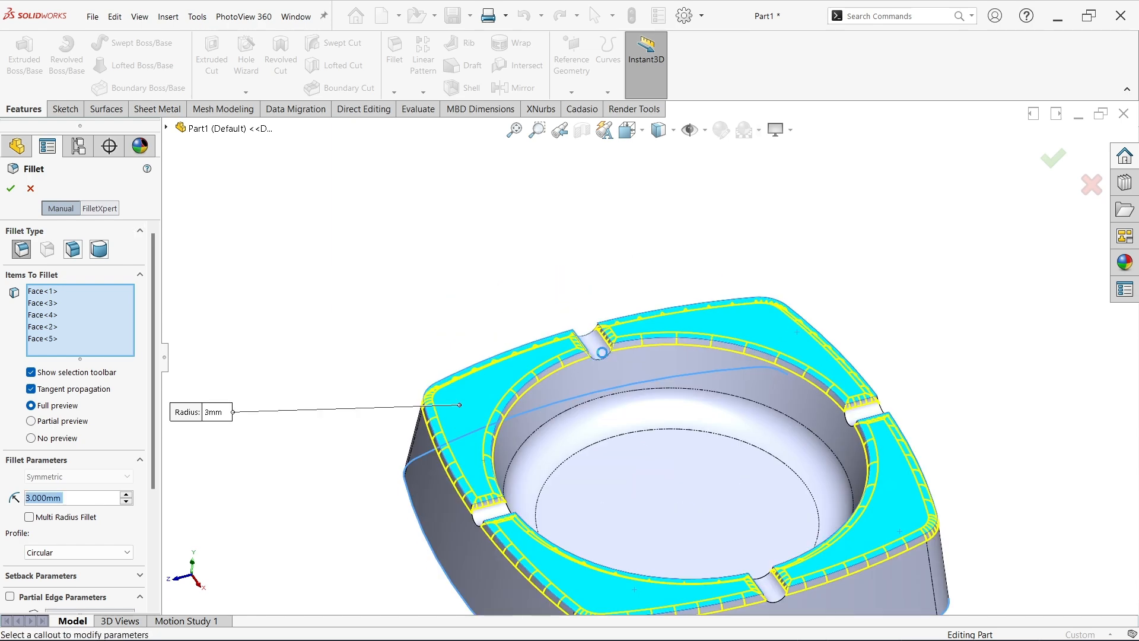
left_click(854, 419)
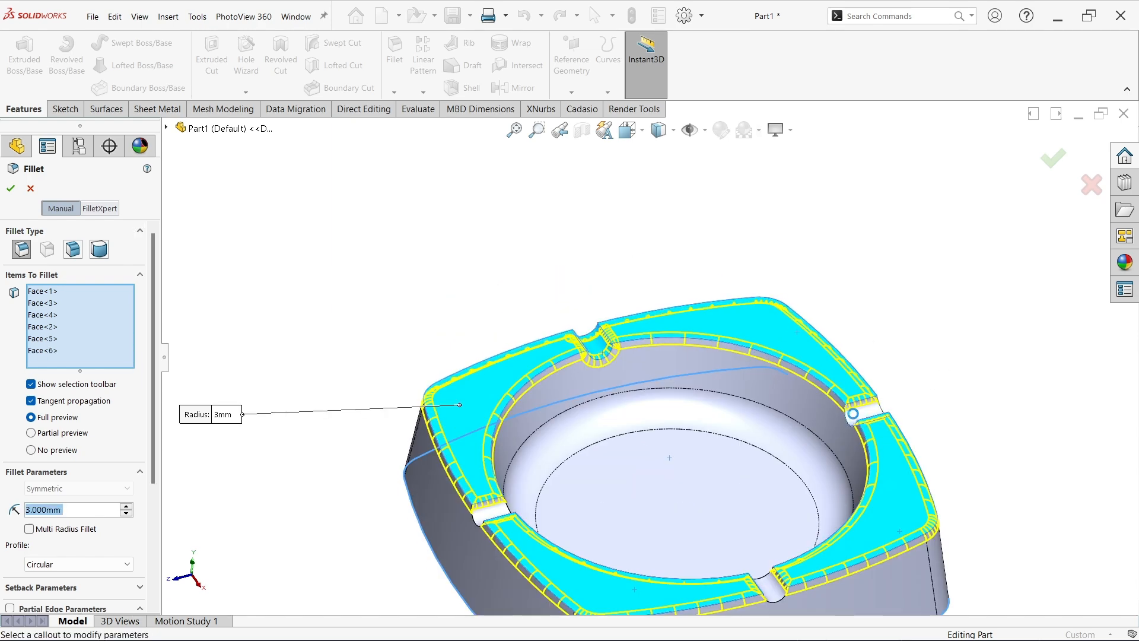
left_click(478, 519)
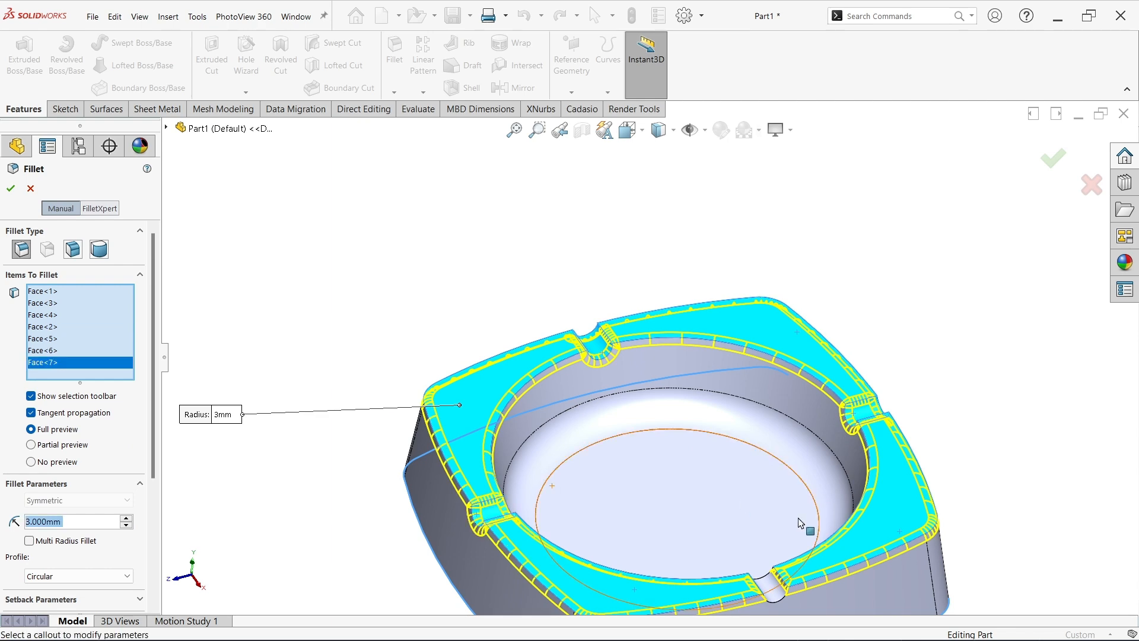
left_click(775, 591)
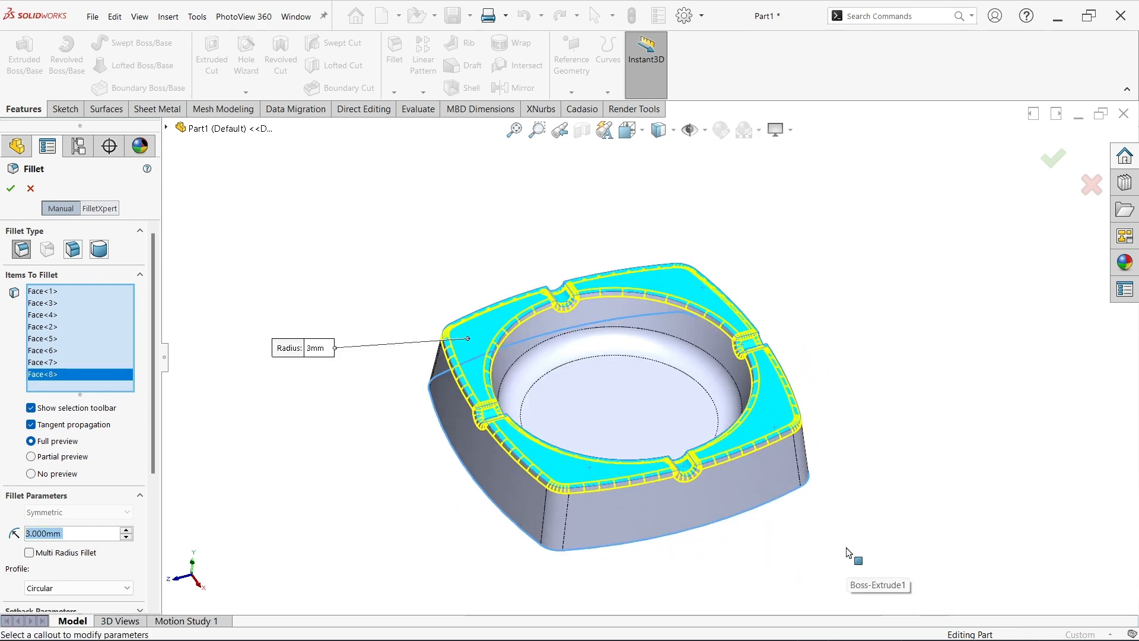
left_click(1053, 157)
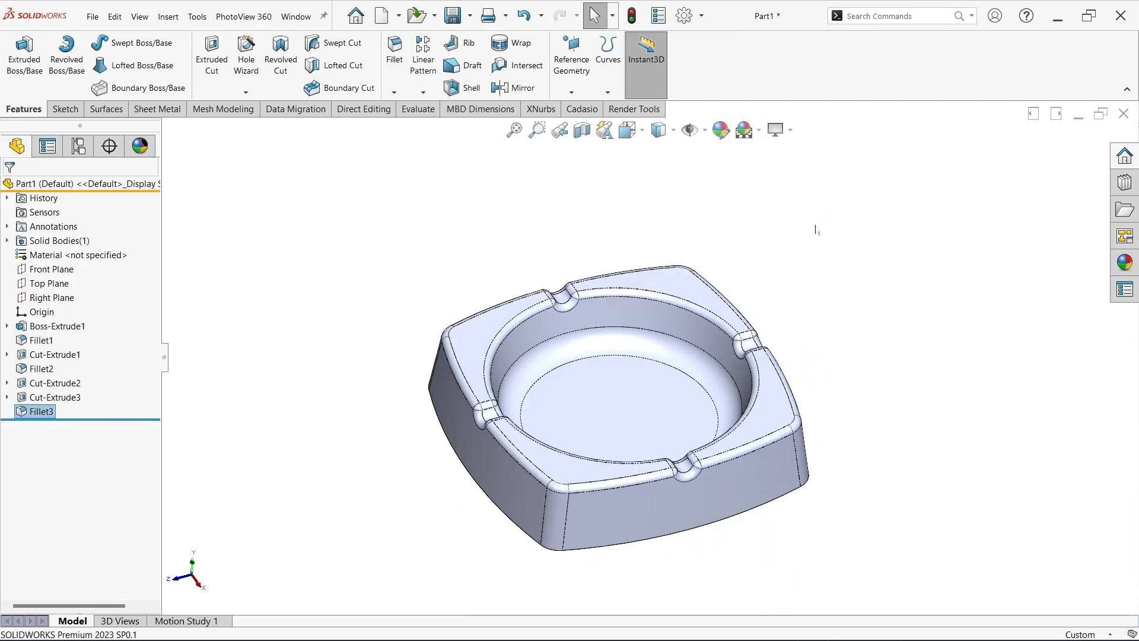
Step: Shell the body with a 1 mm wall thickness, removing its bottom face
mouse_move(868, 343)
middle_mouse_down()
mouse_move(864, 295)
mouse_move(865, 316)
middle_mouse_up()
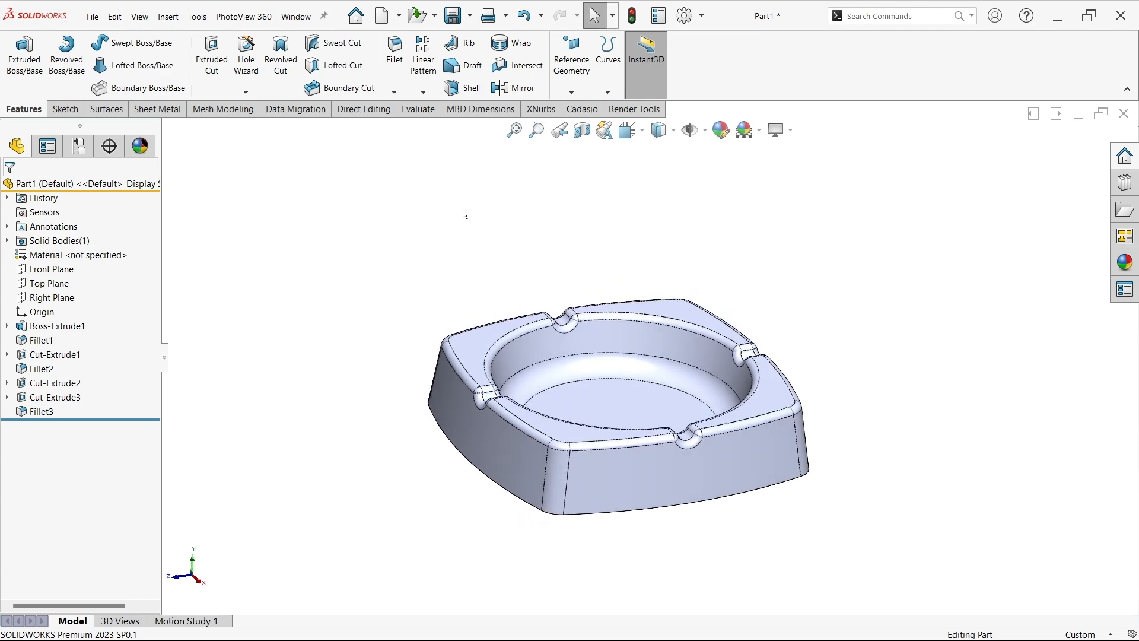
middle_click_drag(464, 214, 435, 206)
left_click(462, 88)
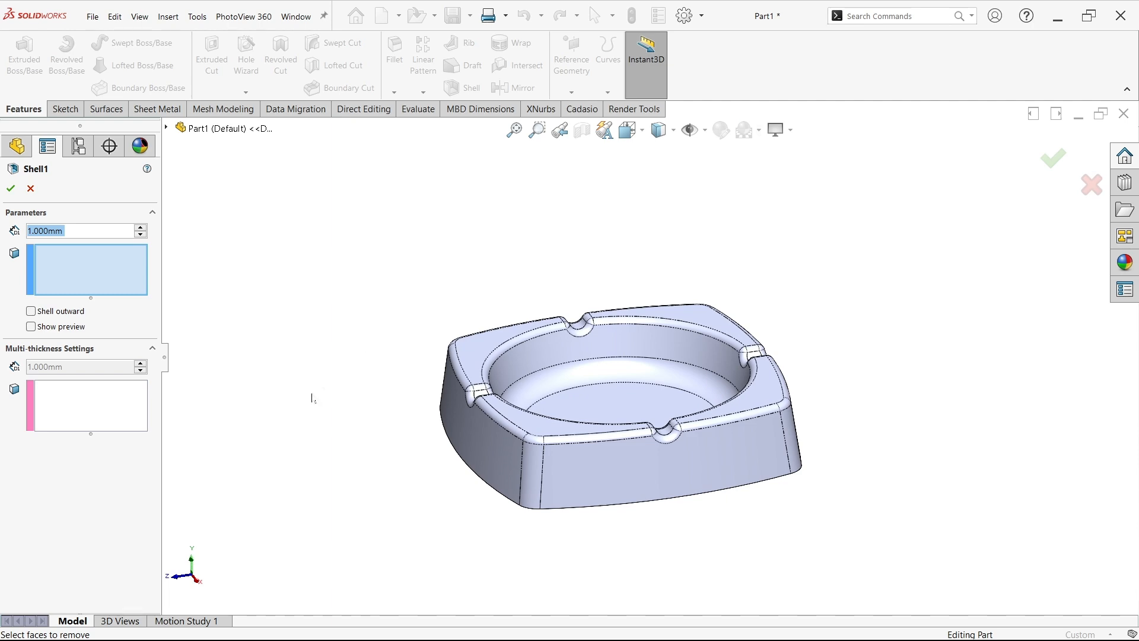
middle_click_drag(312, 398, 700, 376)
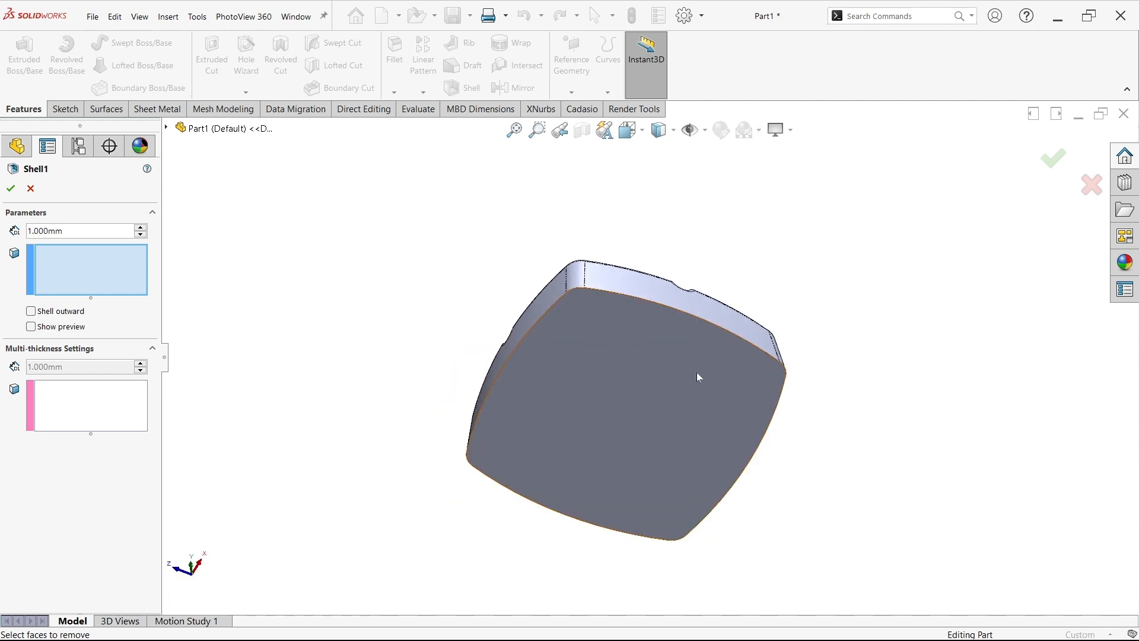
left_click(649, 353)
key("Return")
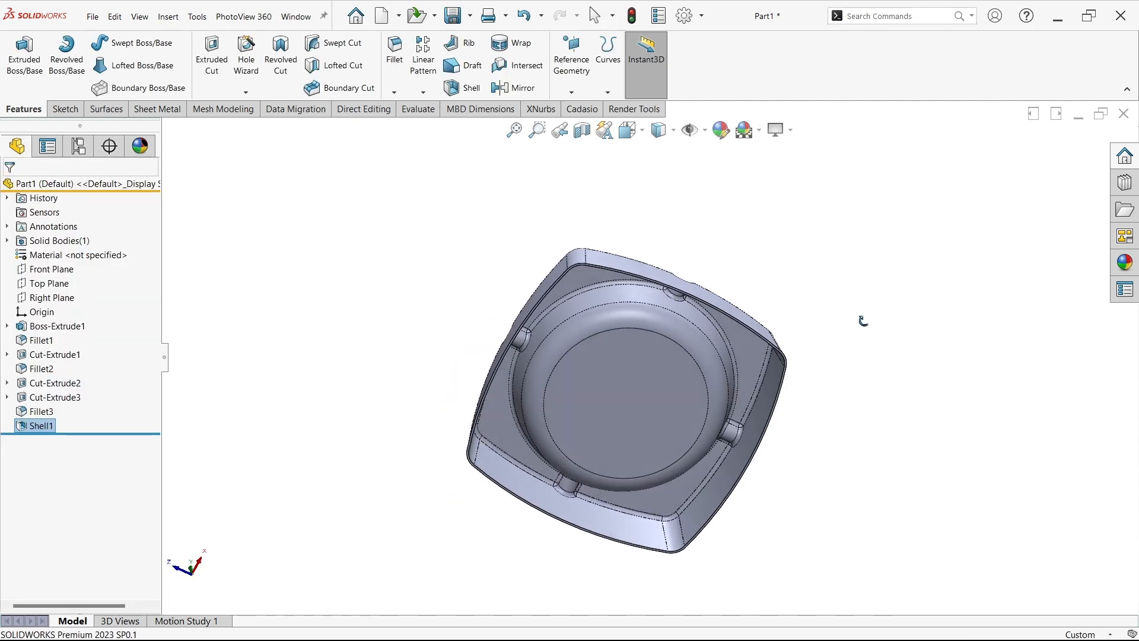
Step: Inspect the shelled body from below and above, and turn on the Perspective view setting
middle_click_drag(864, 321, 829, 488)
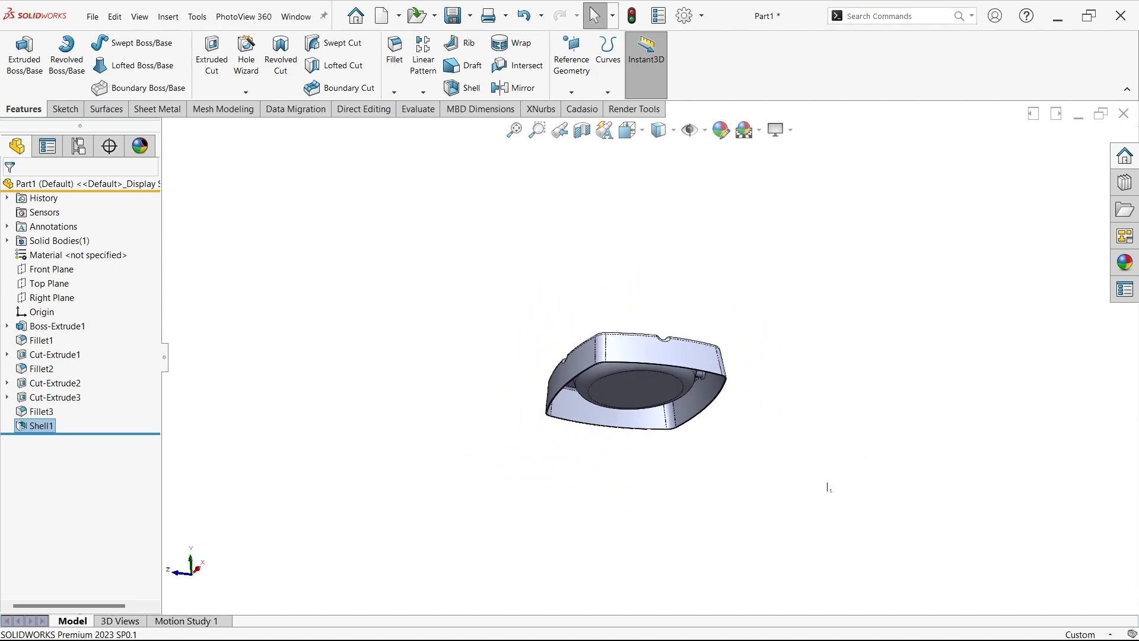
scroll(668, 387, "down", 7)
middle_click_drag(607, 315, 627, 392)
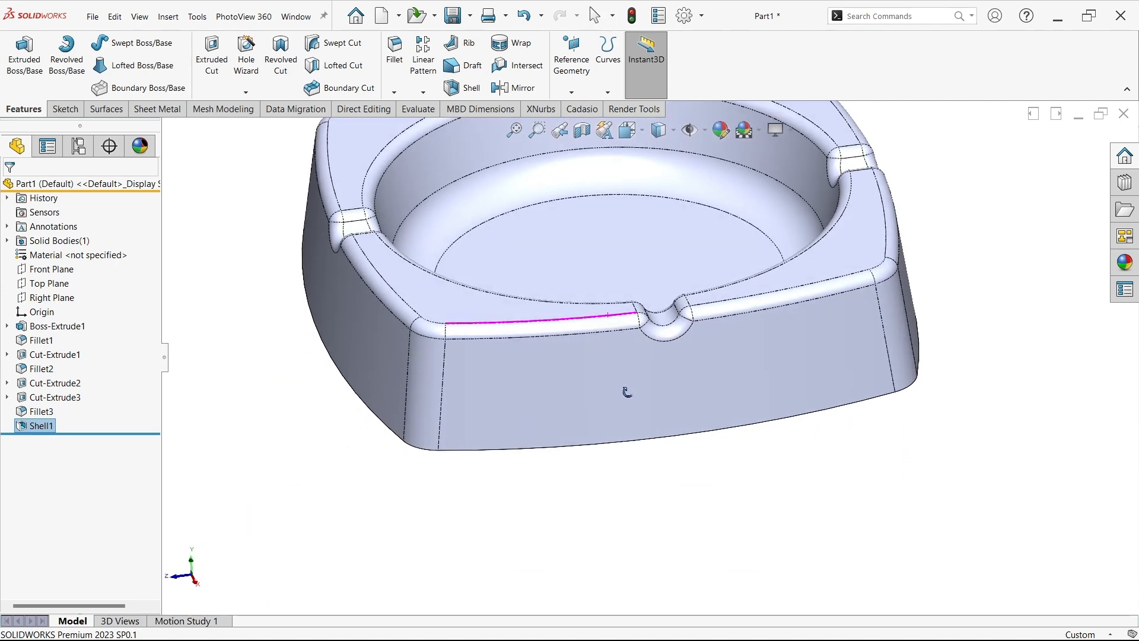
scroll(822, 263, "up", 4)
mouse_move(823, 263)
middle_mouse_down()
mouse_move(837, 259)
mouse_move(831, 274)
middle_mouse_up()
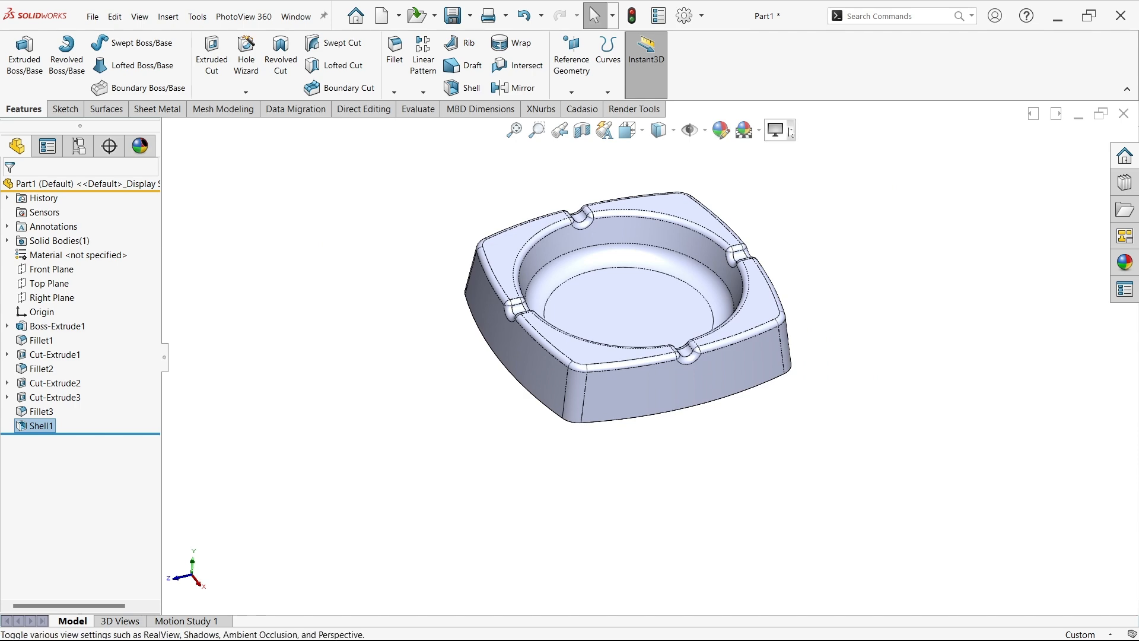
left_click(790, 132)
left_click(779, 197)
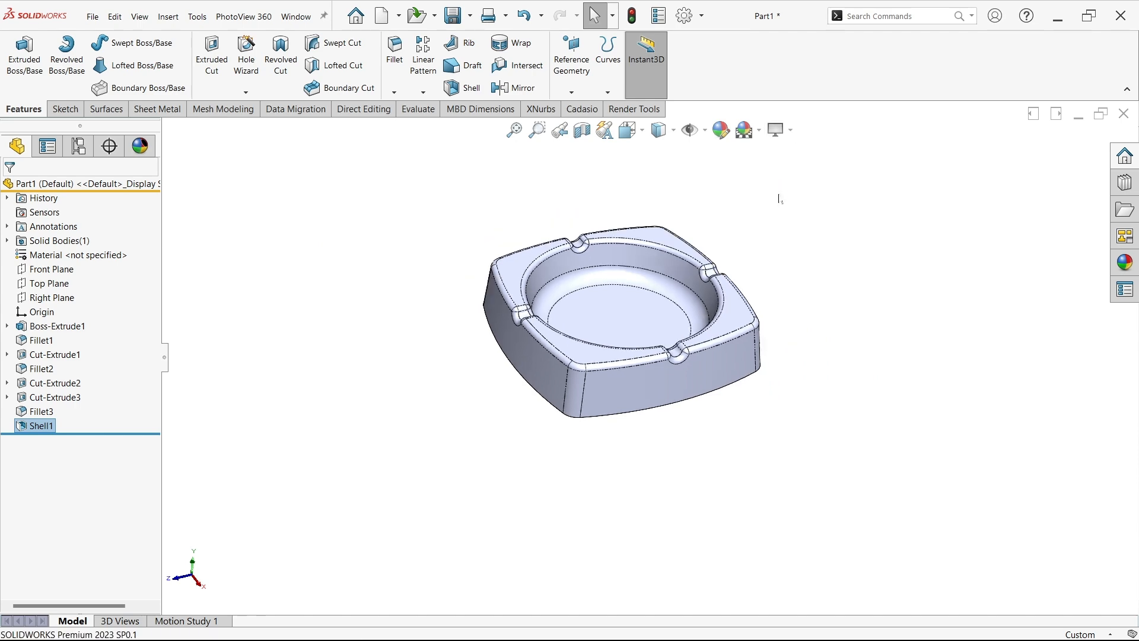
Step: Apply the green high gloss plastic appearance from the High Gloss plastics to the whole shelled body
scroll(704, 221, "down", 3)
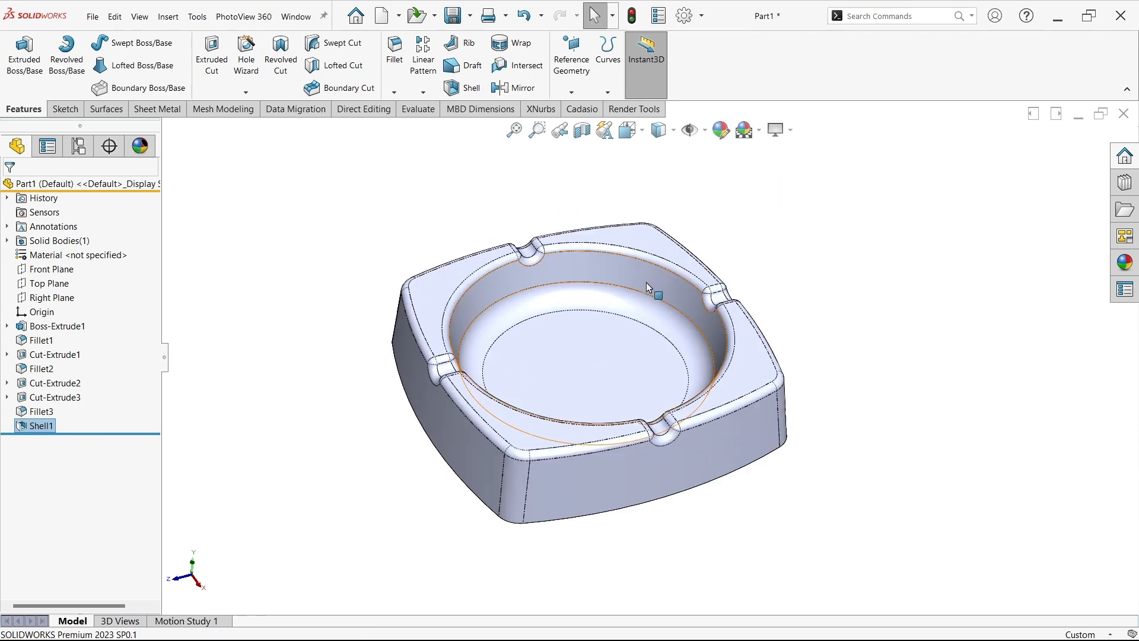
right_click(647, 285)
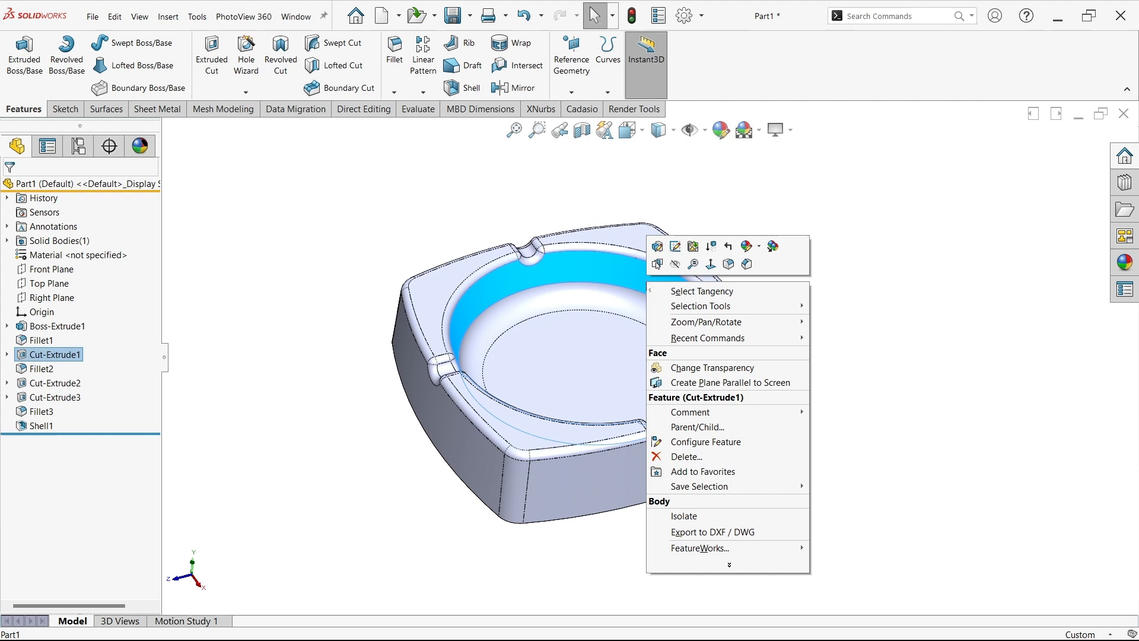
left_click(760, 247)
left_click(772, 308)
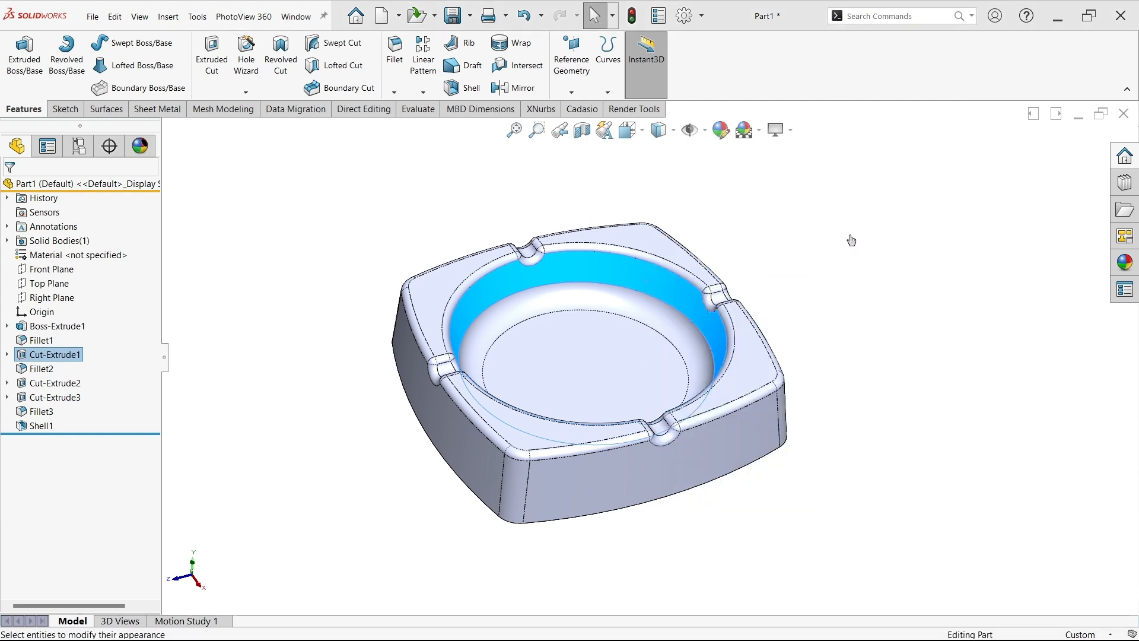
double_click(1014, 155)
double_click(1001, 168)
left_click(1034, 170)
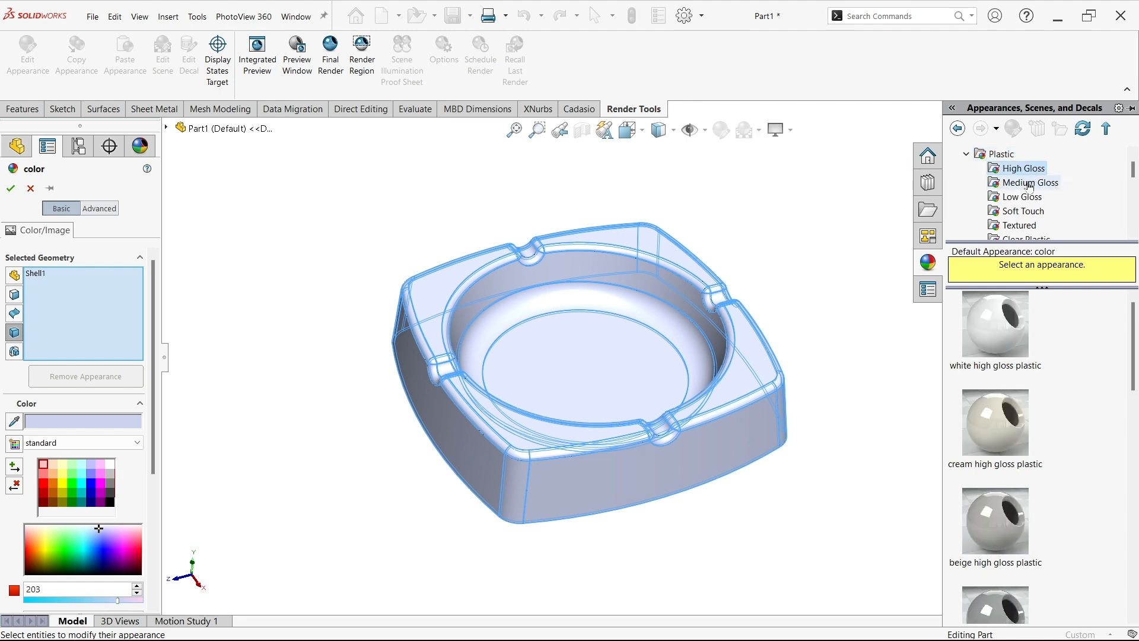
scroll(973, 501, "down", 5)
mouse_move(971, 503)
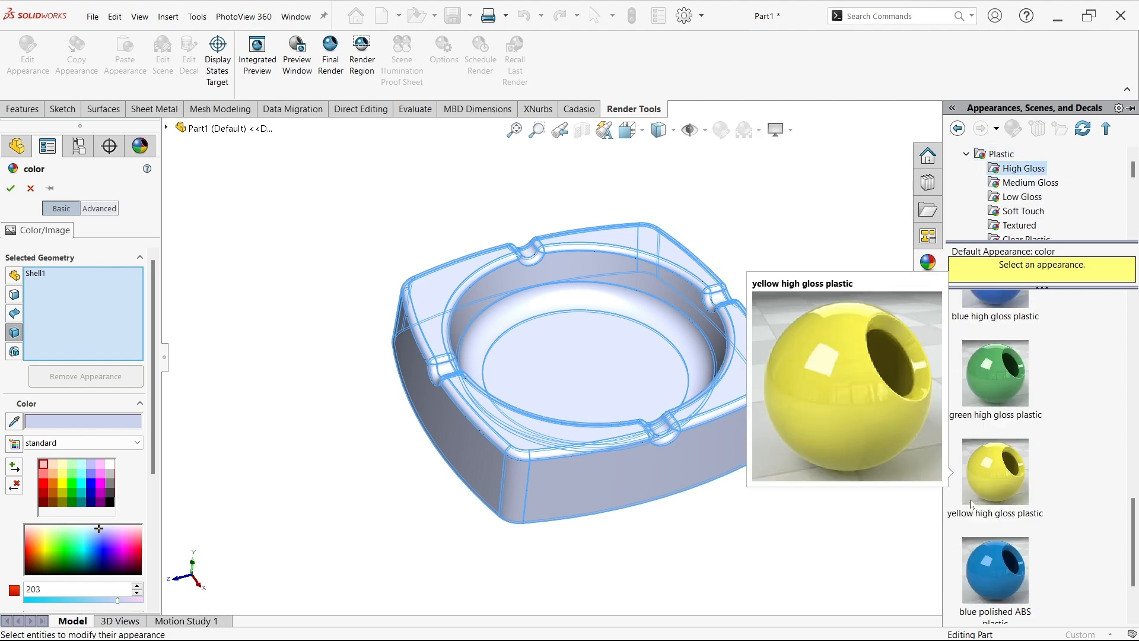
left_click(1003, 385)
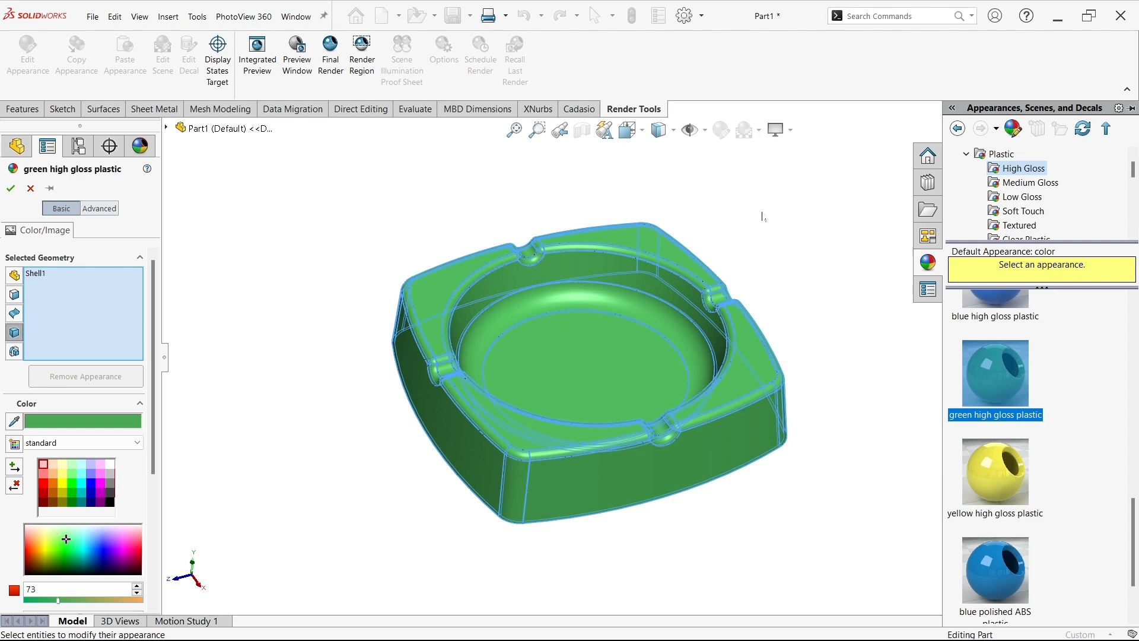
left_click(1054, 161)
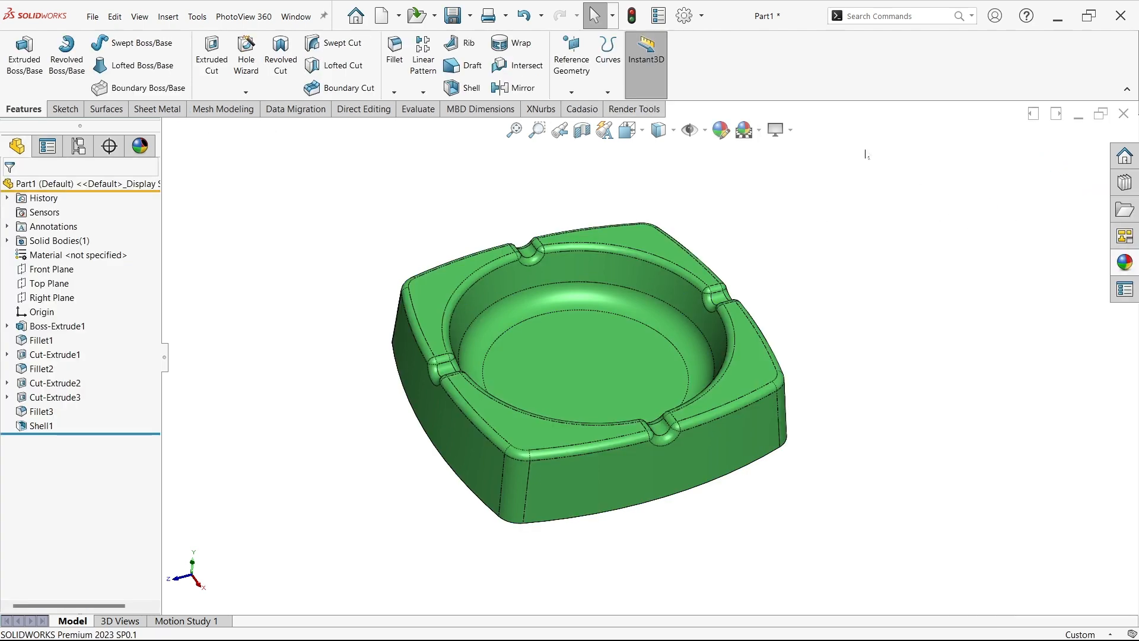
Step: Turn on RealView Graphics and display the ashtray shaded without edges
left_click(777, 129)
left_click(781, 153)
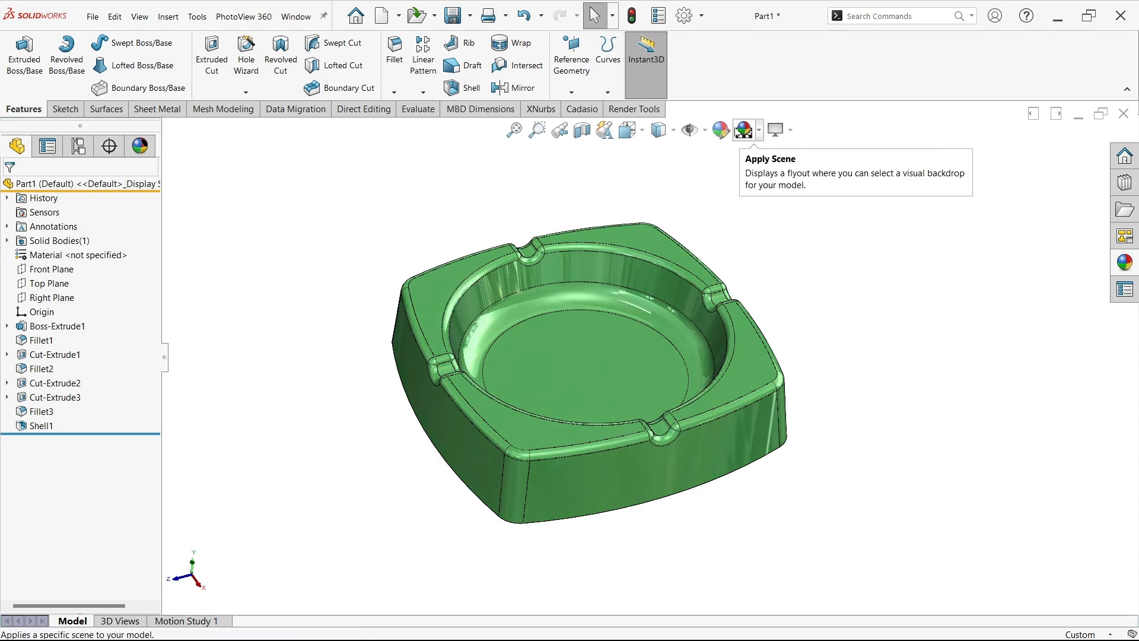
left_click(659, 130)
left_click(662, 178)
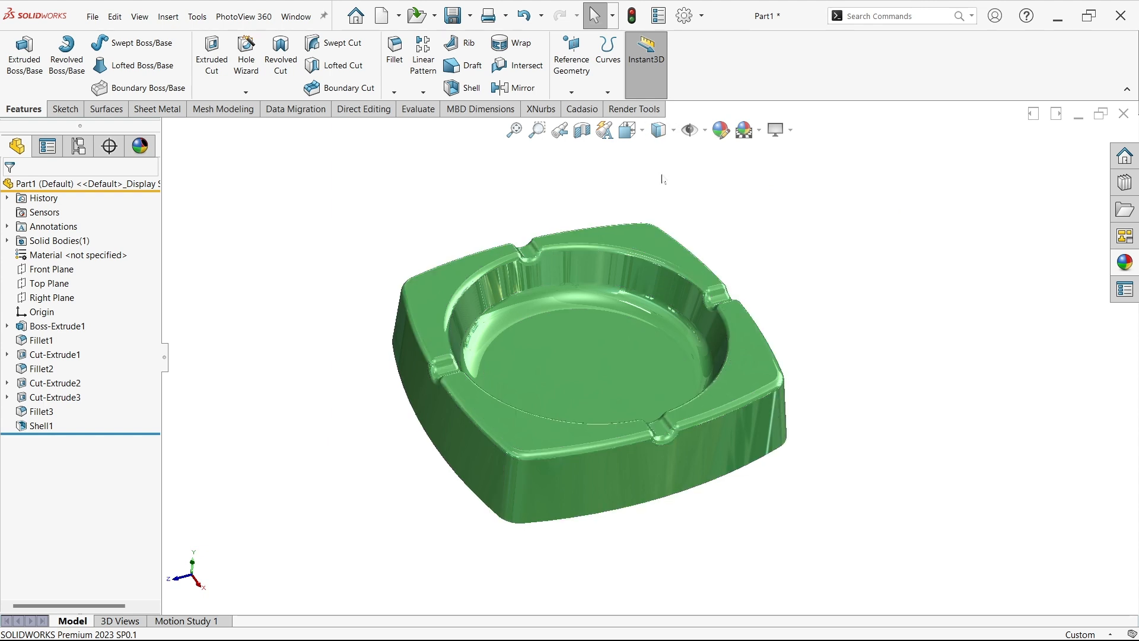
Step: Turn on Shadows In Shaded Mode and check where the ashtray's shadow falls
middle_click_drag(882, 340, 813, 281)
left_click(791, 130)
left_click(788, 166)
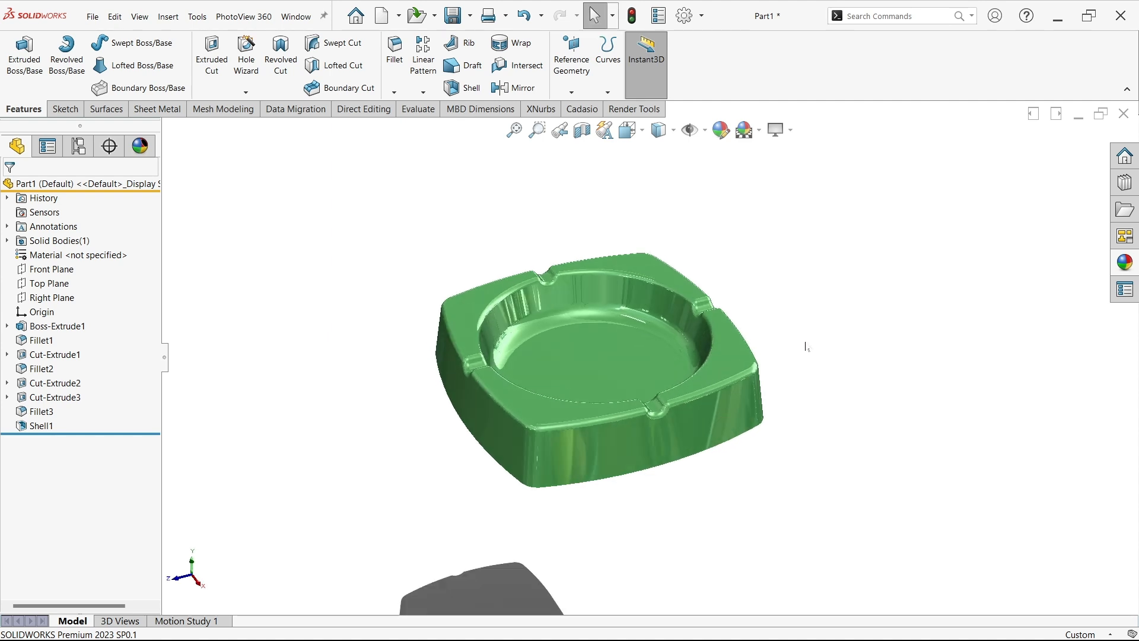
scroll(804, 357, "down", 2)
scroll(804, 356, "up", 3)
scroll(708, 322, "up", 1)
middle_click_drag(708, 322, 709, 316)
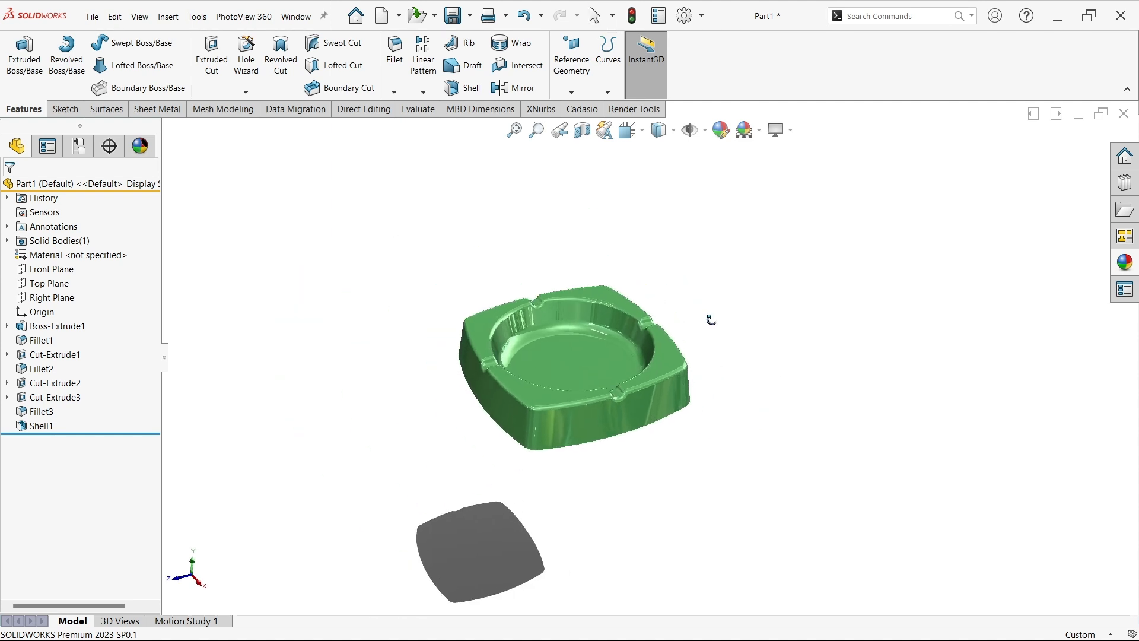
scroll(558, 391, "up", 1)
scroll(468, 473, "down", 2)
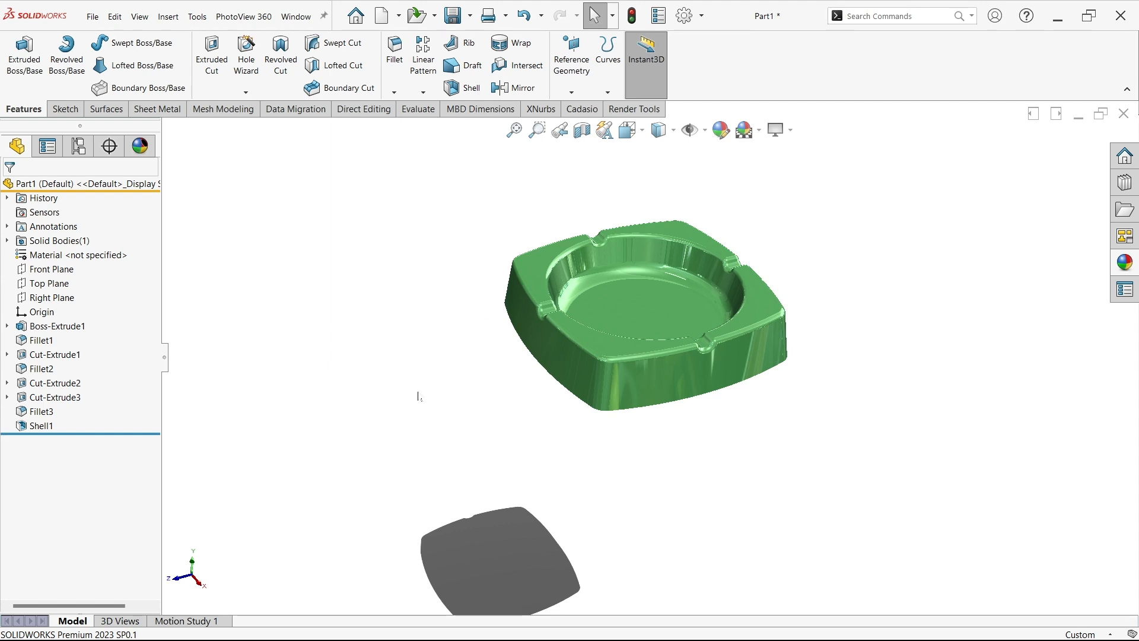
Step: Edit the Plain White scene's environment and offset its floor to the geometry, aligned with the Bottom View Plane
left_click(141, 149)
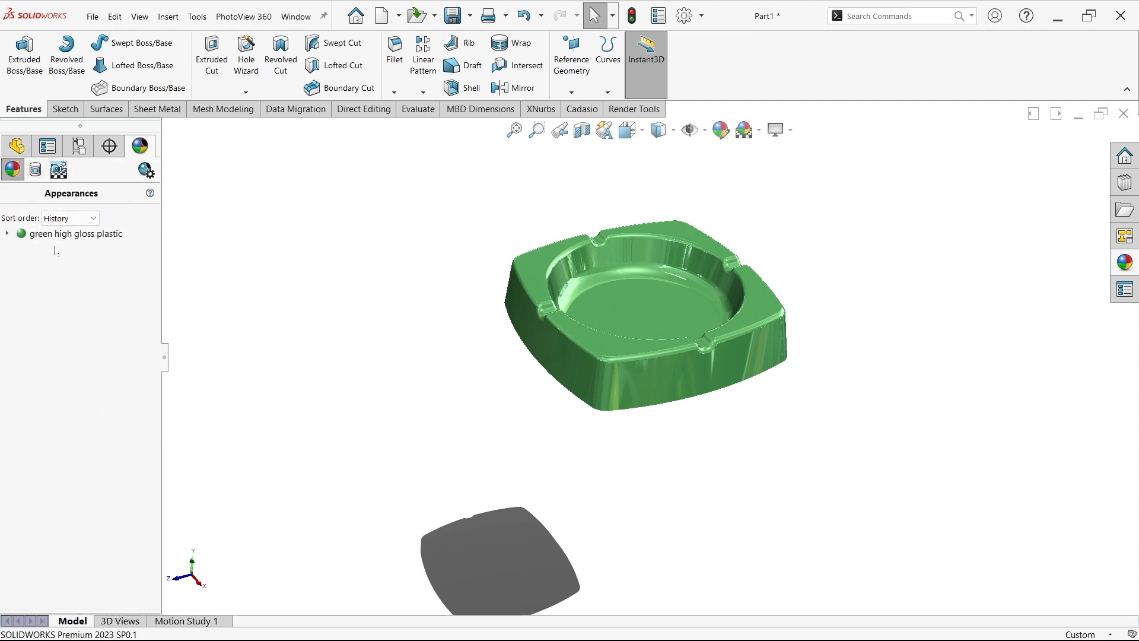
left_click(60, 173)
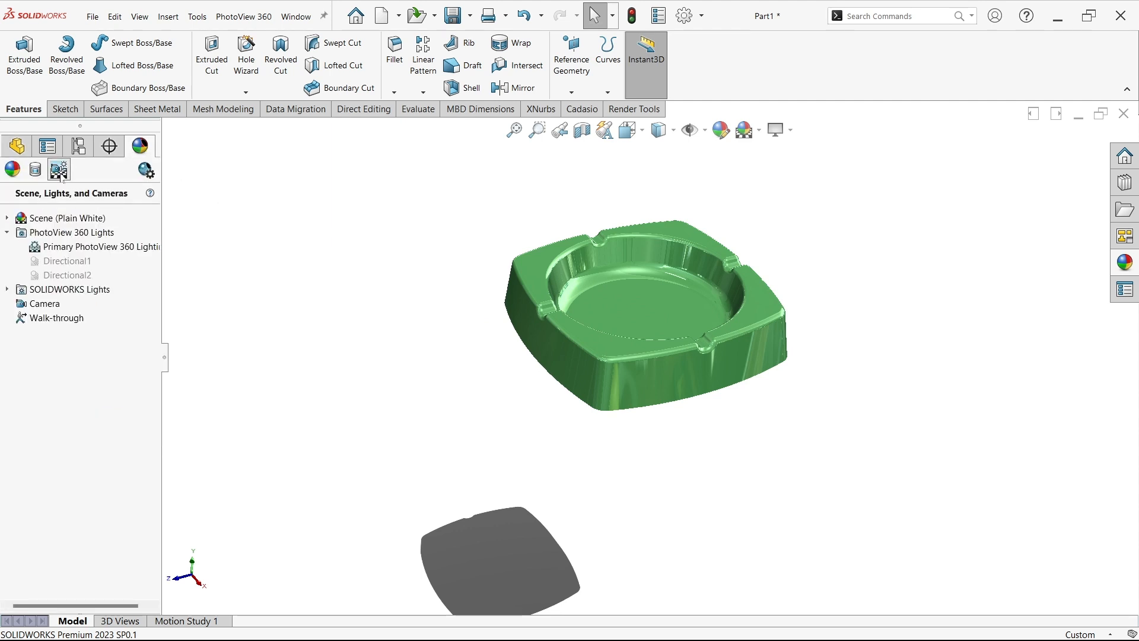
left_click(9, 219)
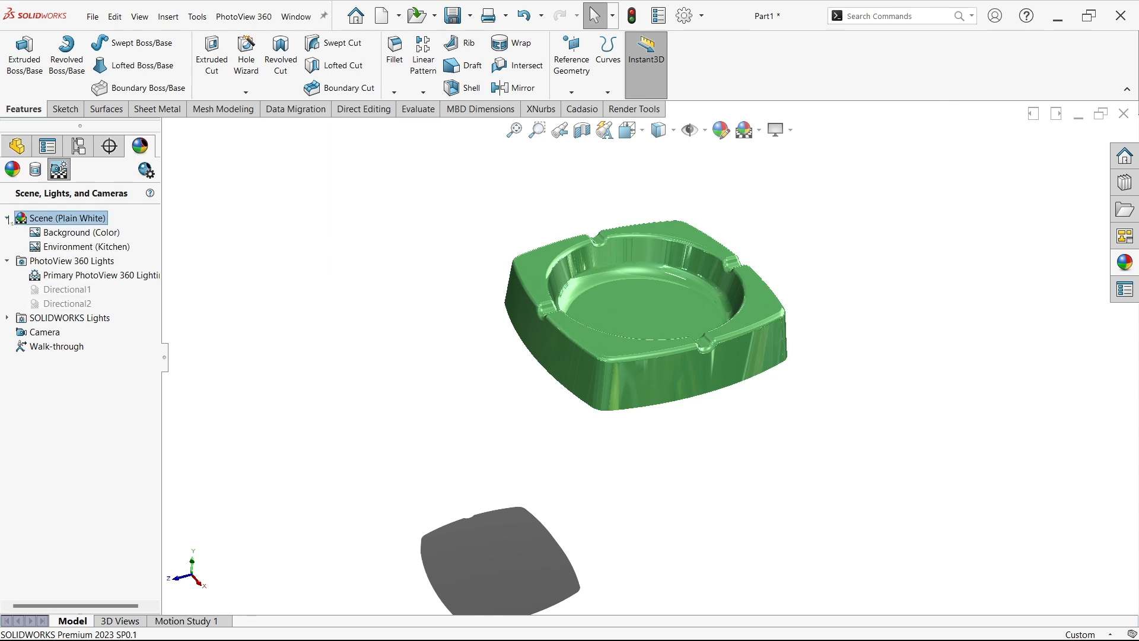
right_click(70, 246)
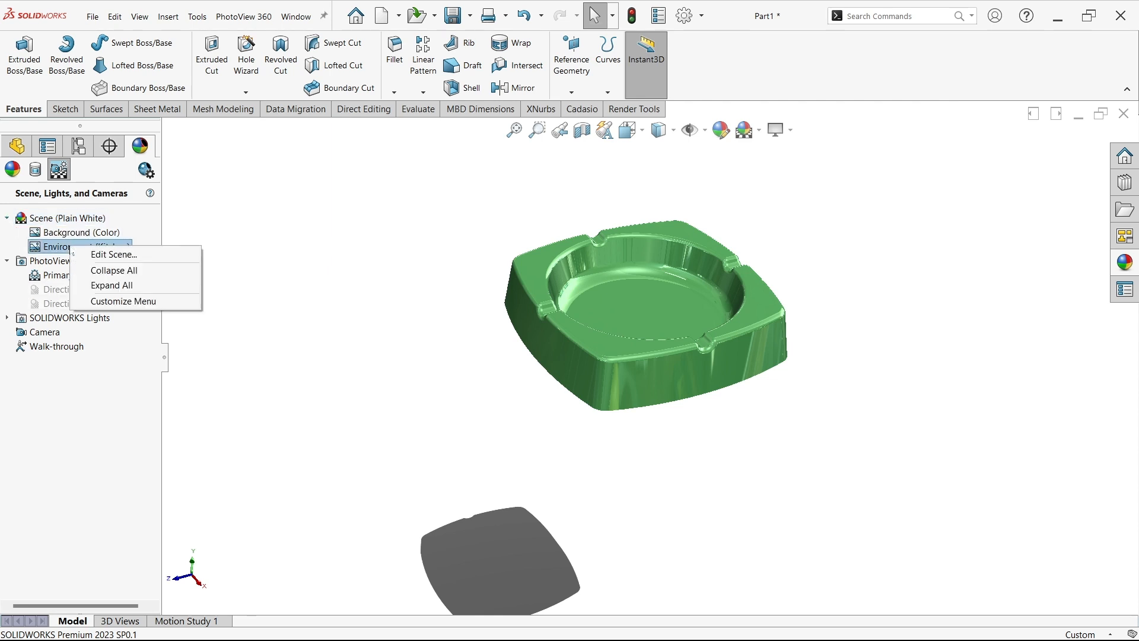
left_click(94, 254)
scroll(89, 356, "down", 3)
left_click(75, 472)
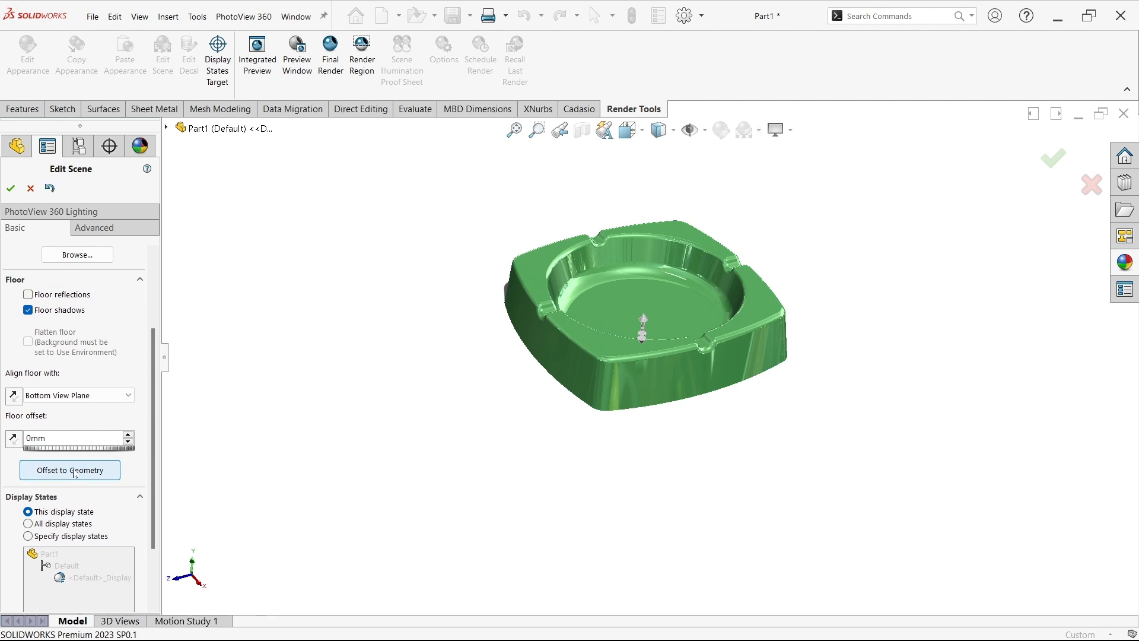
middle_click_drag(232, 377, 381, 376)
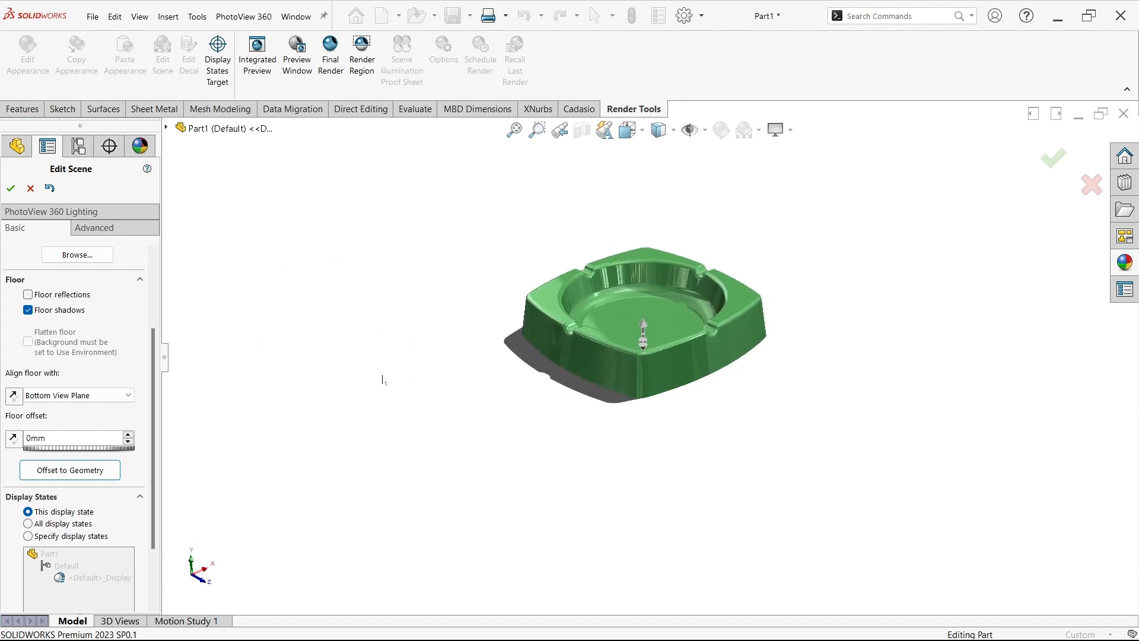
Step: Preview the floor reflections, switch them off again, and apply the scene settings
left_click(73, 300)
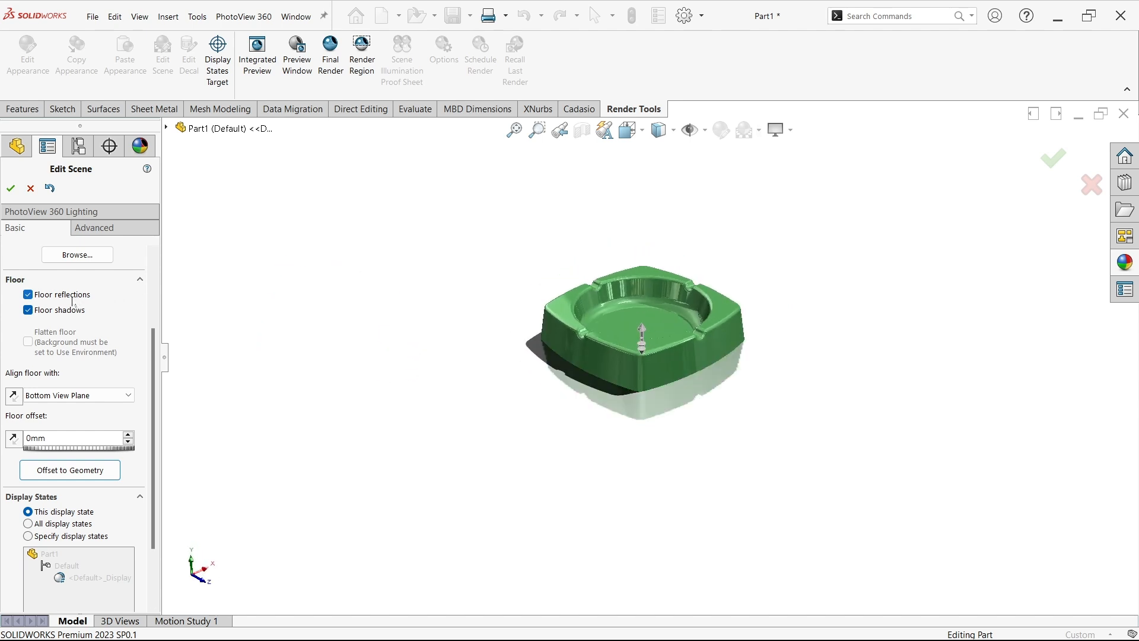
left_click(73, 299)
left_click(10, 188)
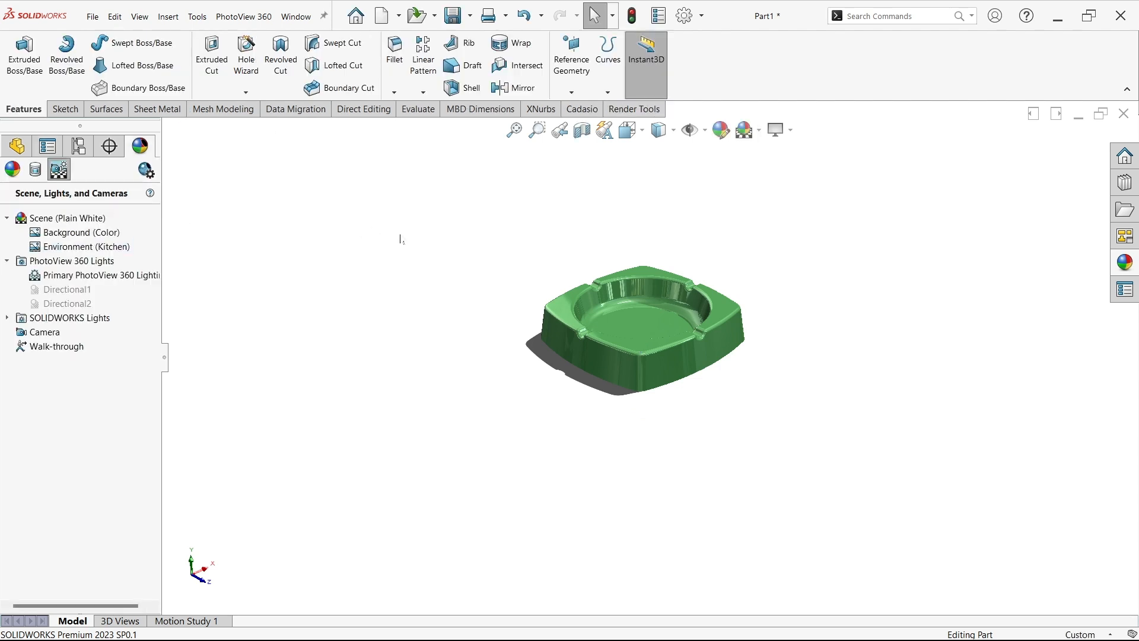
Step: Open the body's green high gloss plastic for advanced illumination editing and set its reflection amount to 0.100
scroll(651, 387, "down", 6)
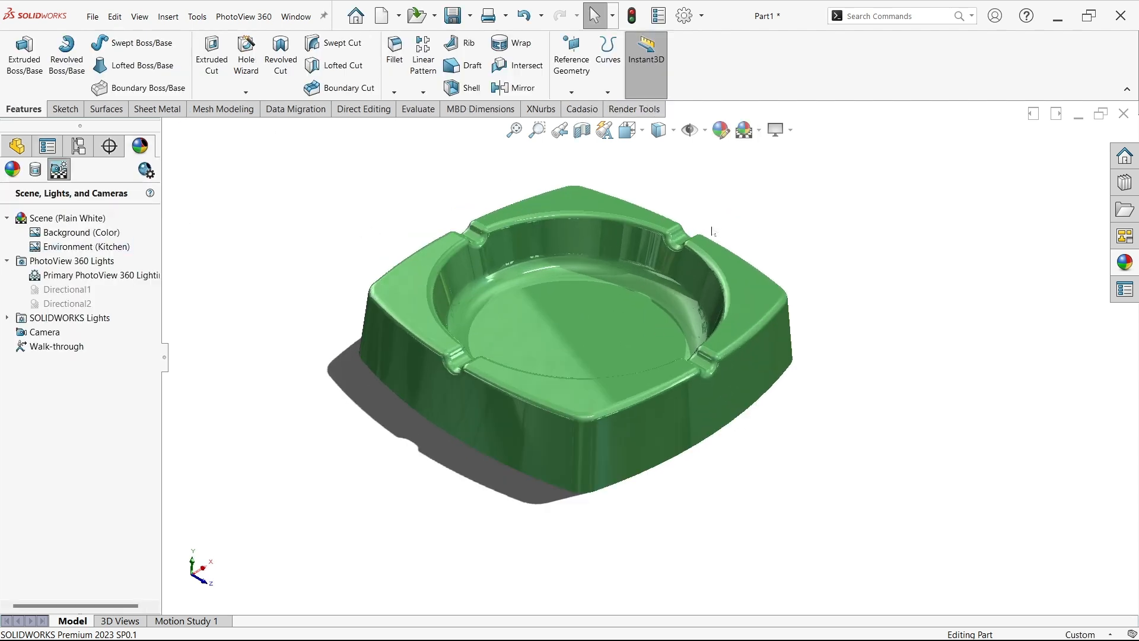
scroll(712, 233, "up", 2)
middle_click_drag(712, 234, 708, 214)
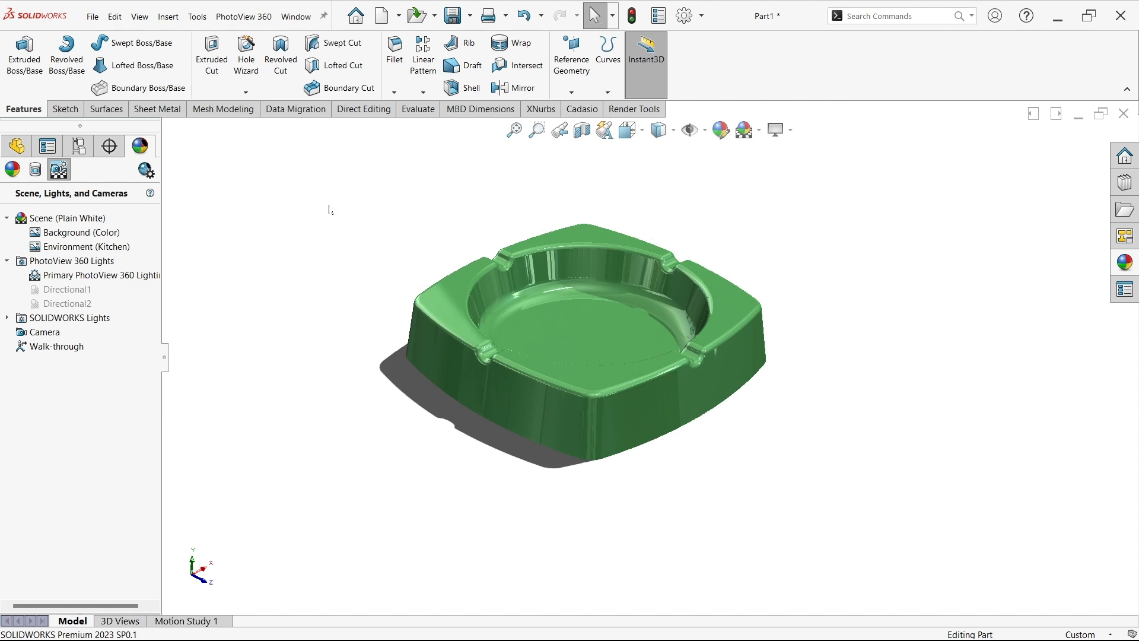
right_click(567, 266)
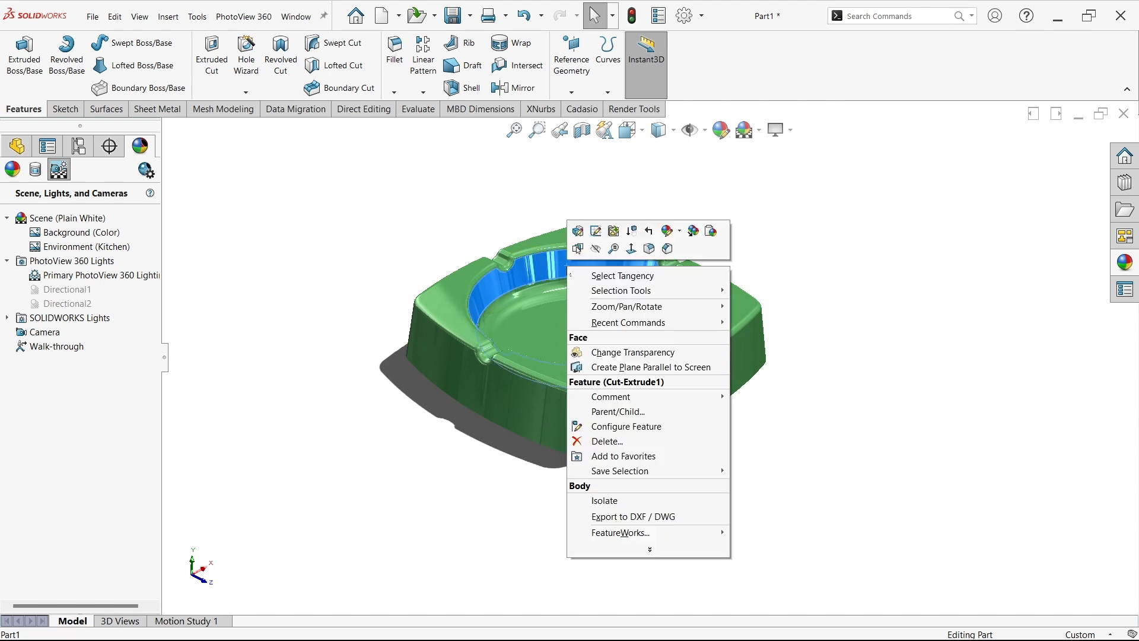
left_click(680, 232)
left_click(730, 283)
left_click(98, 209)
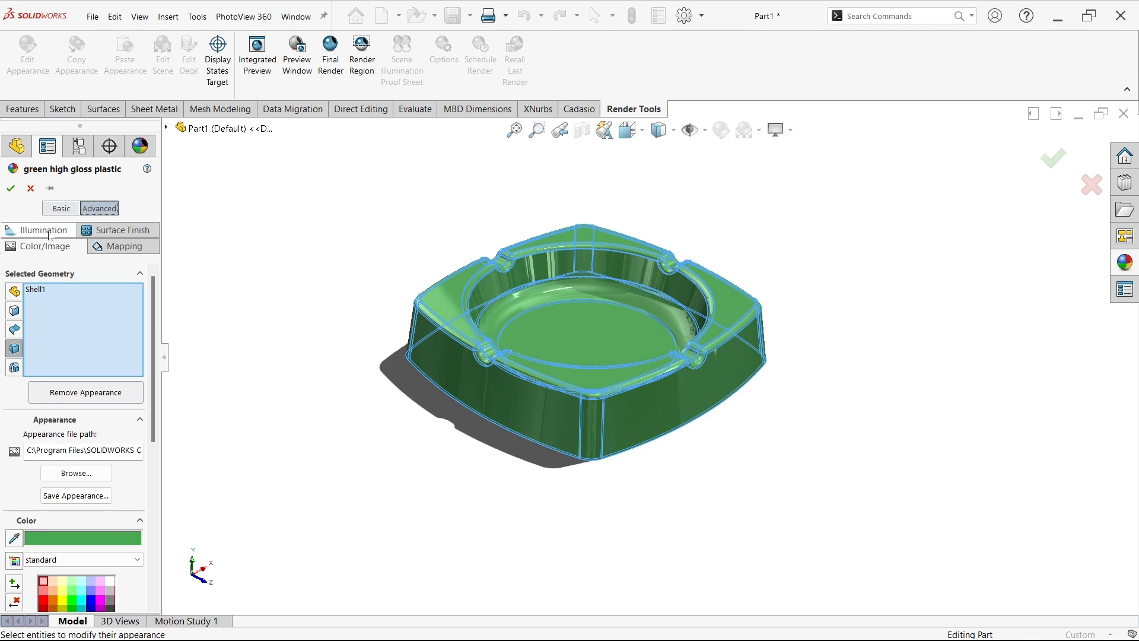
left_click(46, 235)
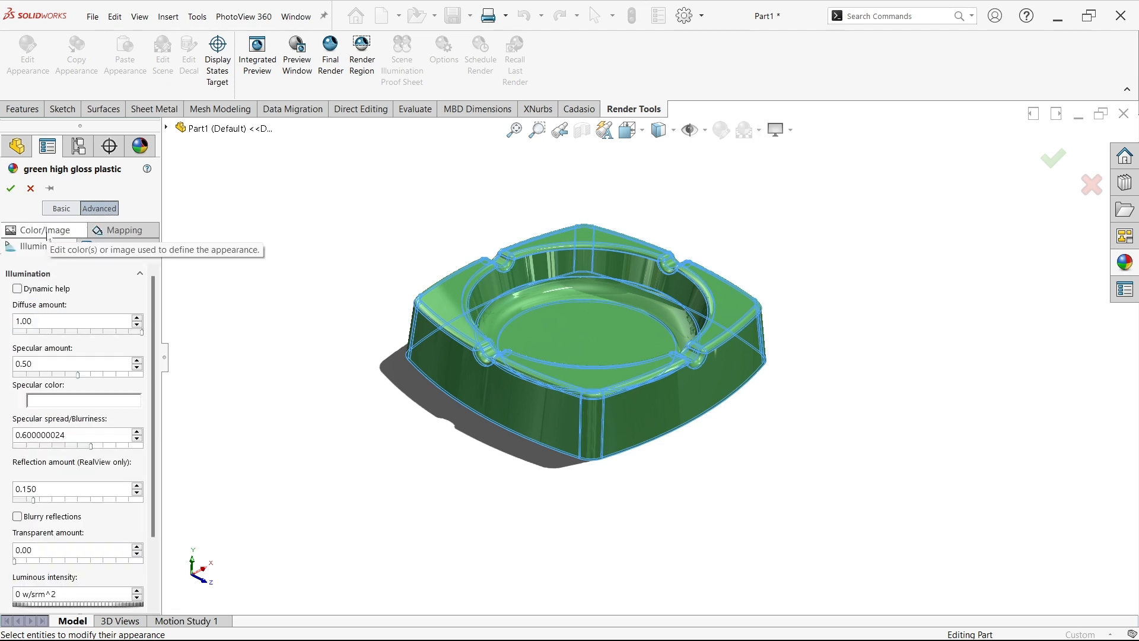
mouse_move(36, 502)
left_mouse_down()
mouse_move(17, 503)
mouse_move(27, 504)
left_mouse_up()
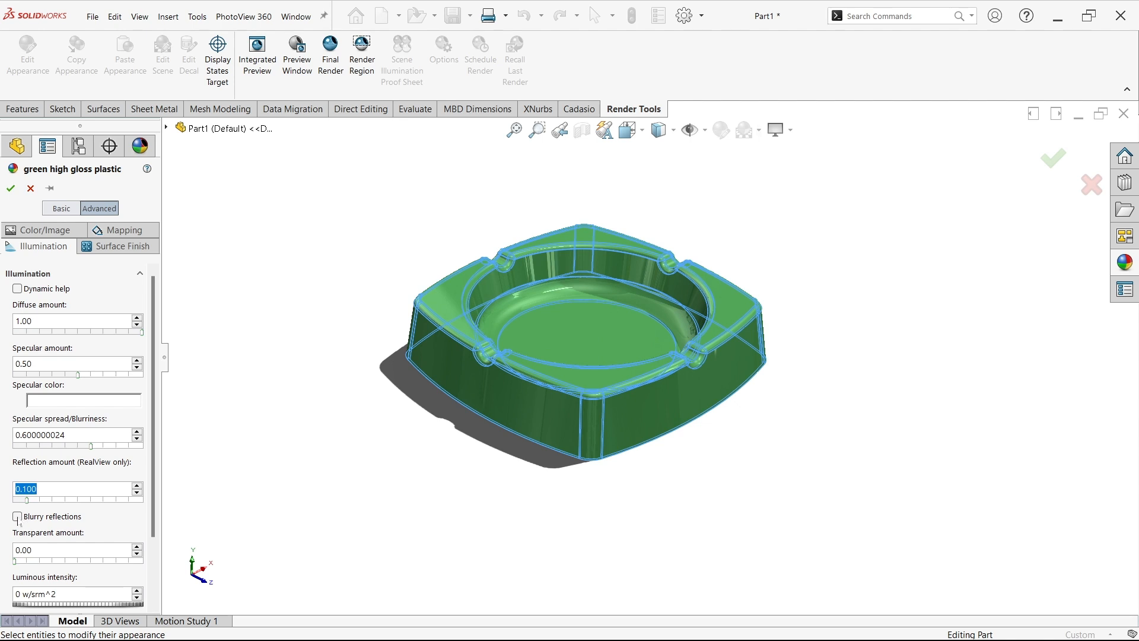
Step: Enable blurry reflections for the body's plastic appearance, set the reflection amount to 0.310, and apply it
left_click(18, 516)
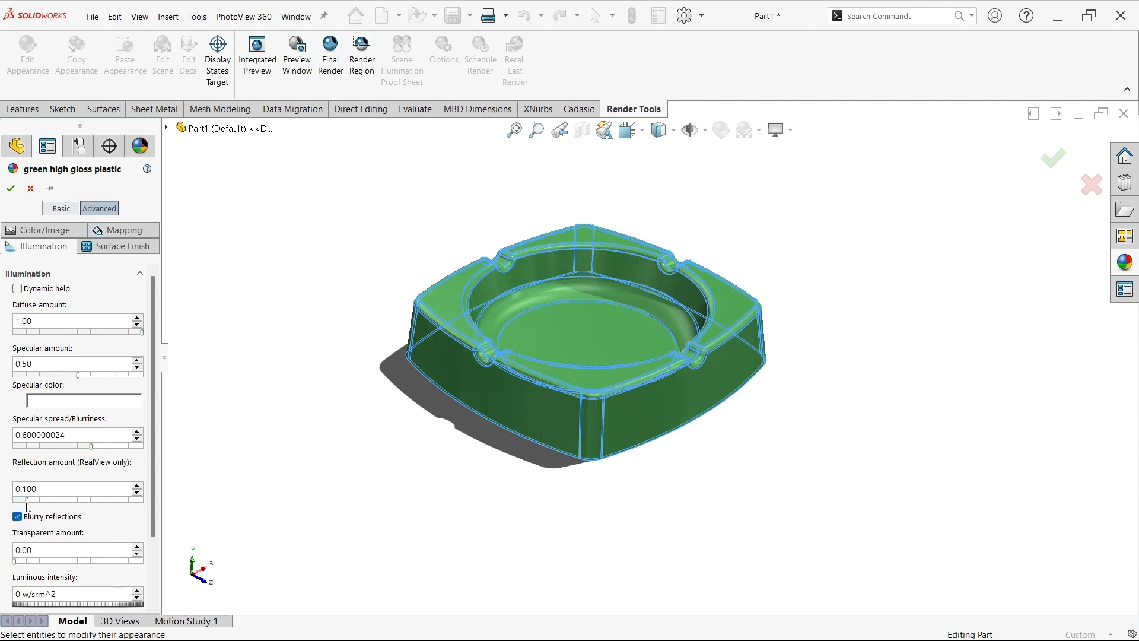
left_click_drag(27, 503, 54, 504)
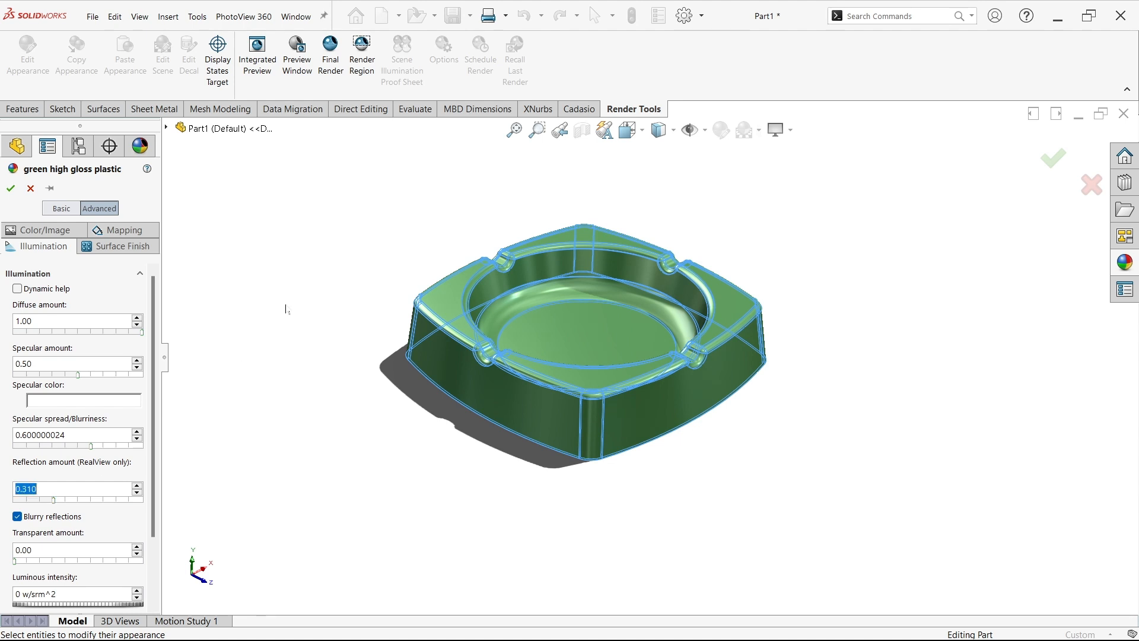
middle_click_drag(287, 308, 292, 308)
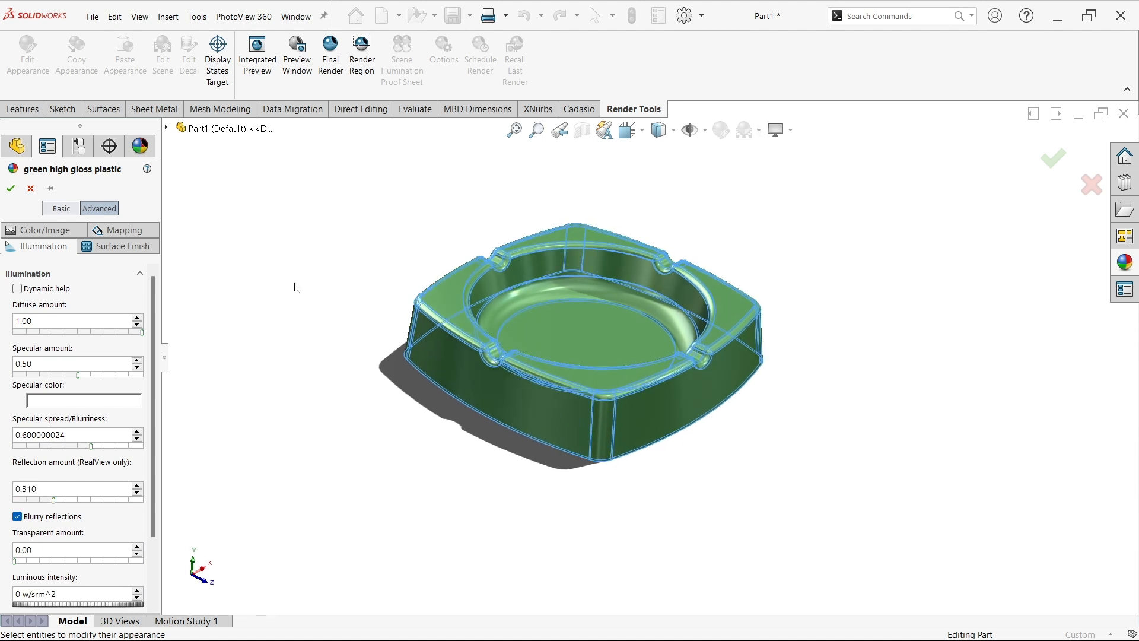
left_click(10, 188)
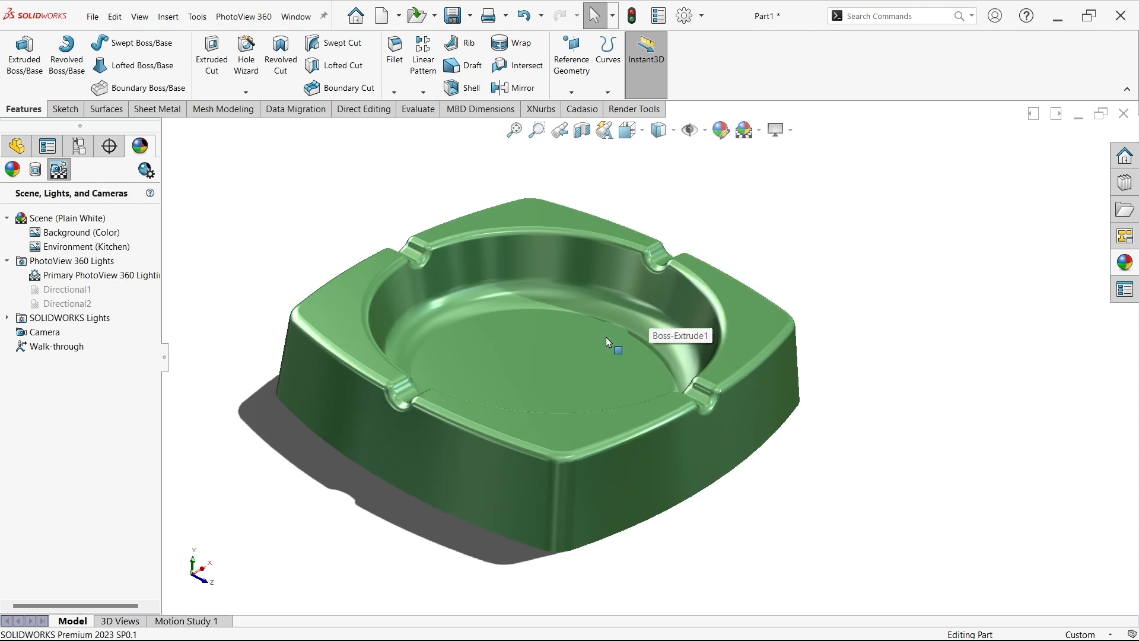
Step: Turn off Shadows In Shaded Mode and inspect the finished ashtray
middle_click_drag(608, 339, 565, 338)
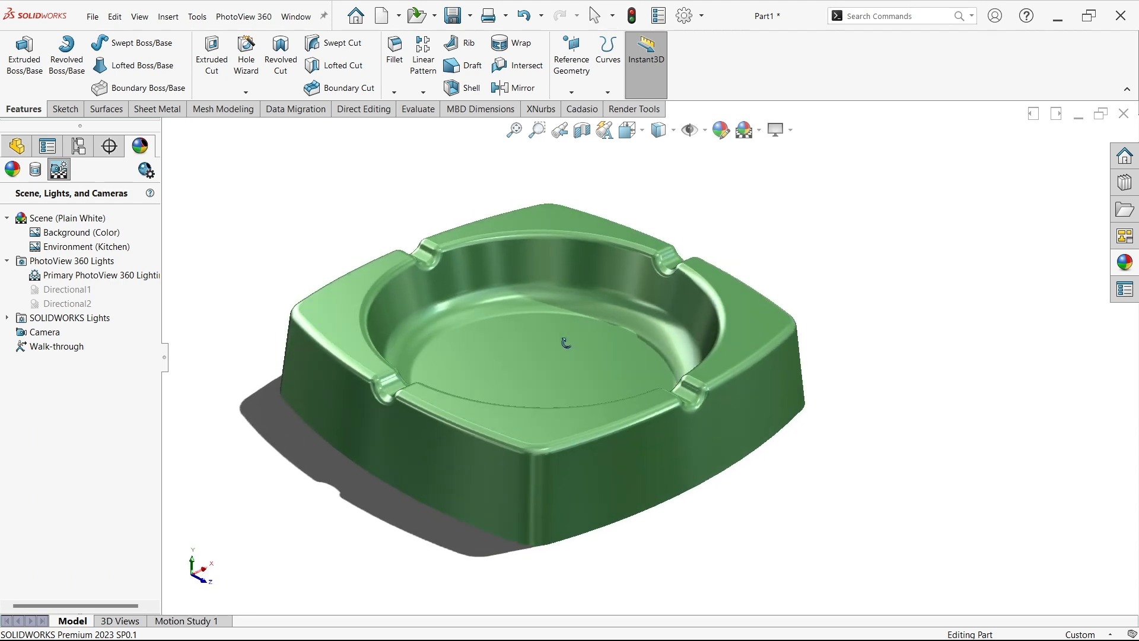
left_click(782, 133)
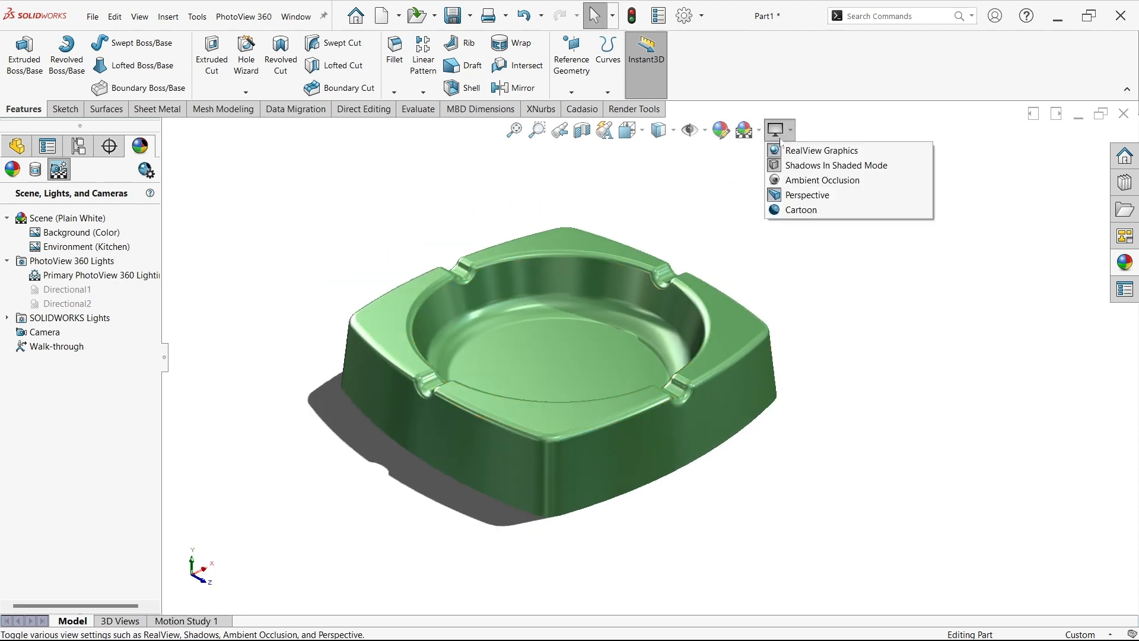
left_click(778, 197)
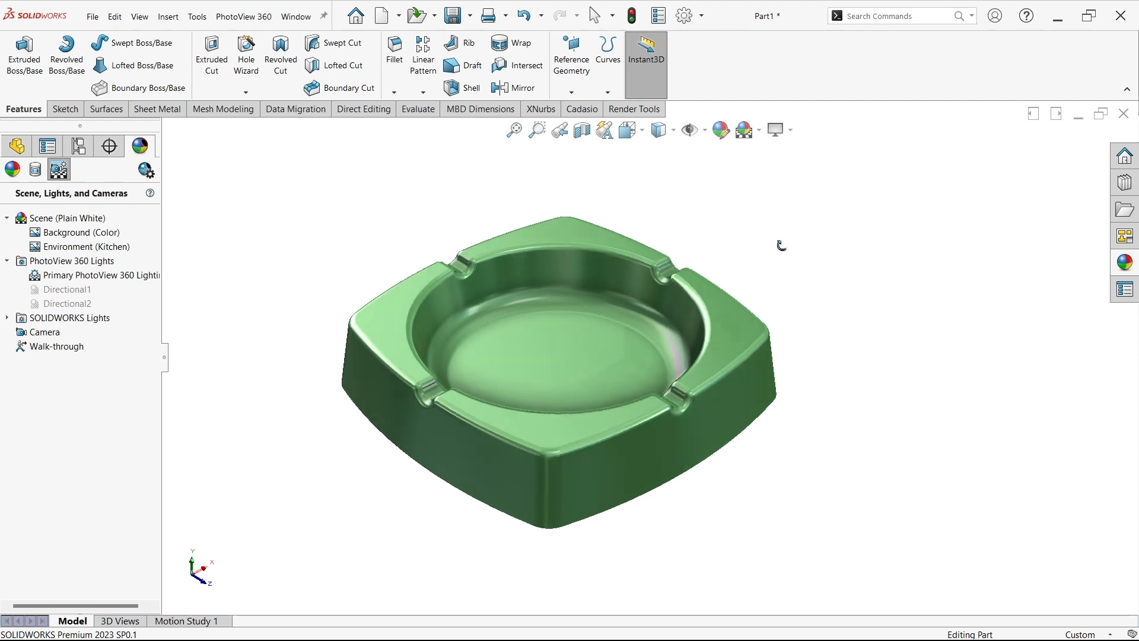
scroll(793, 410, "down", 1)
scroll(335, 439, "up", 2)
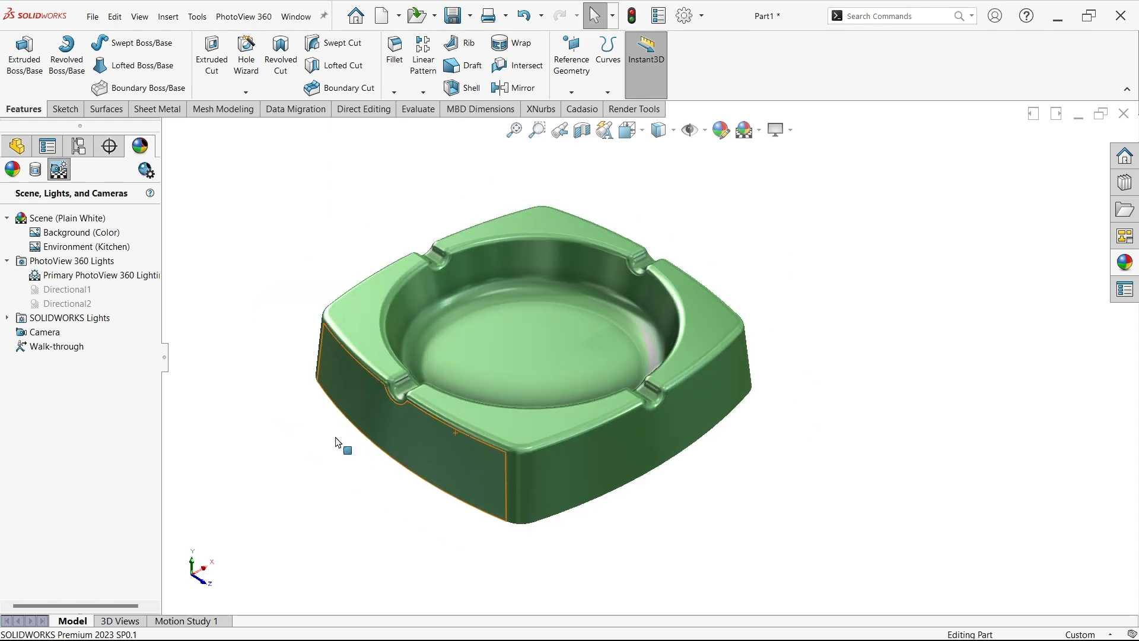
scroll(313, 423, "down", 2)
scroll(926, 267, "up", 2)
scroll(890, 234, "down", 1)
scroll(806, 251, "down", 1)
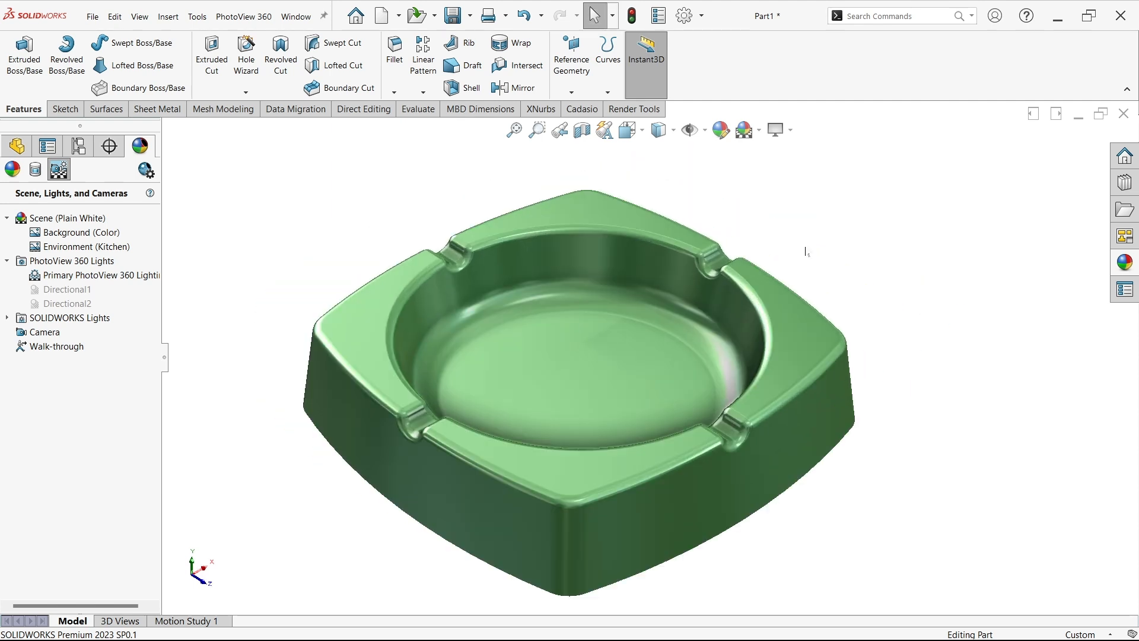